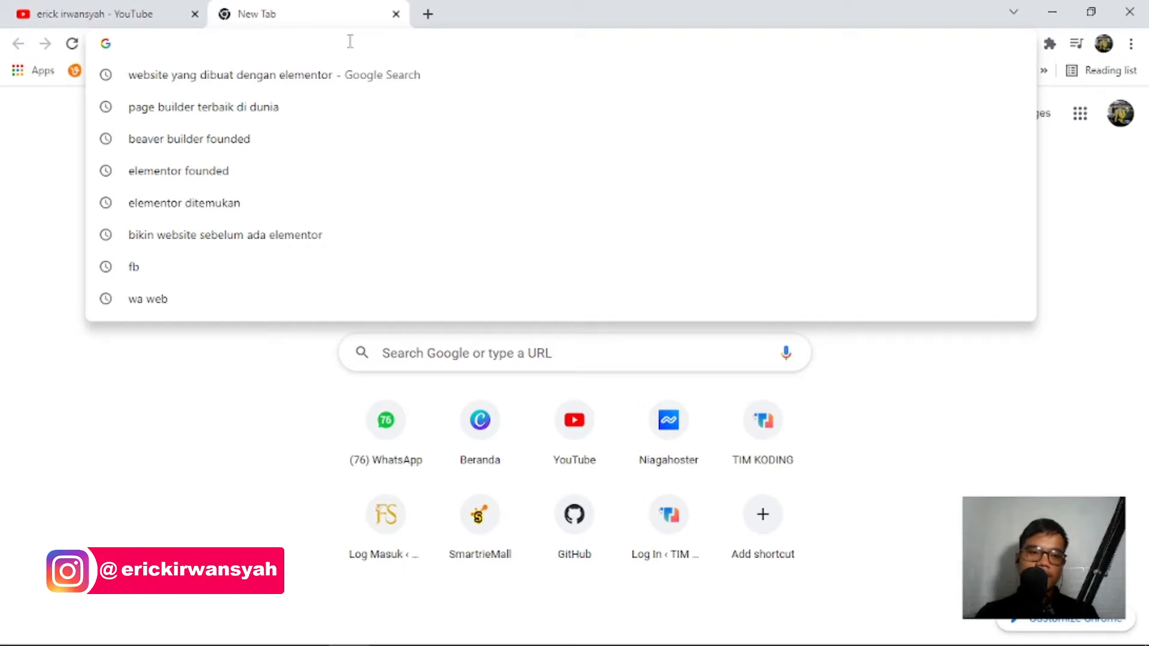
Search for 'wordpress for windows' and open the WordPress.org download page.
type("wordpress for windows")
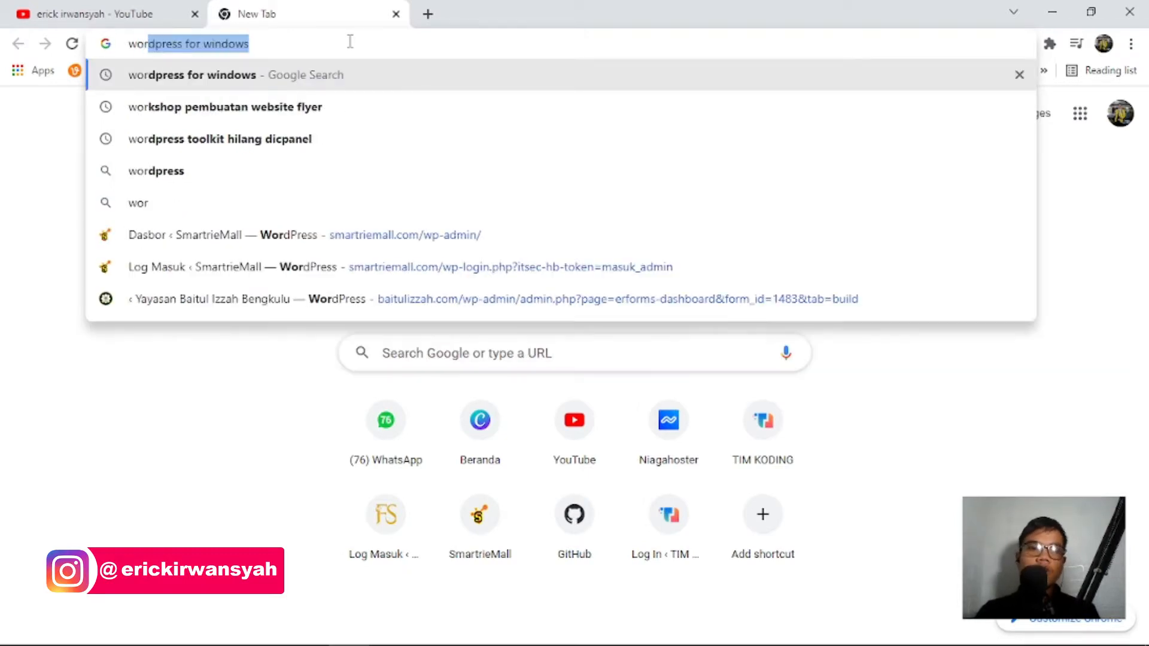
key("Return")
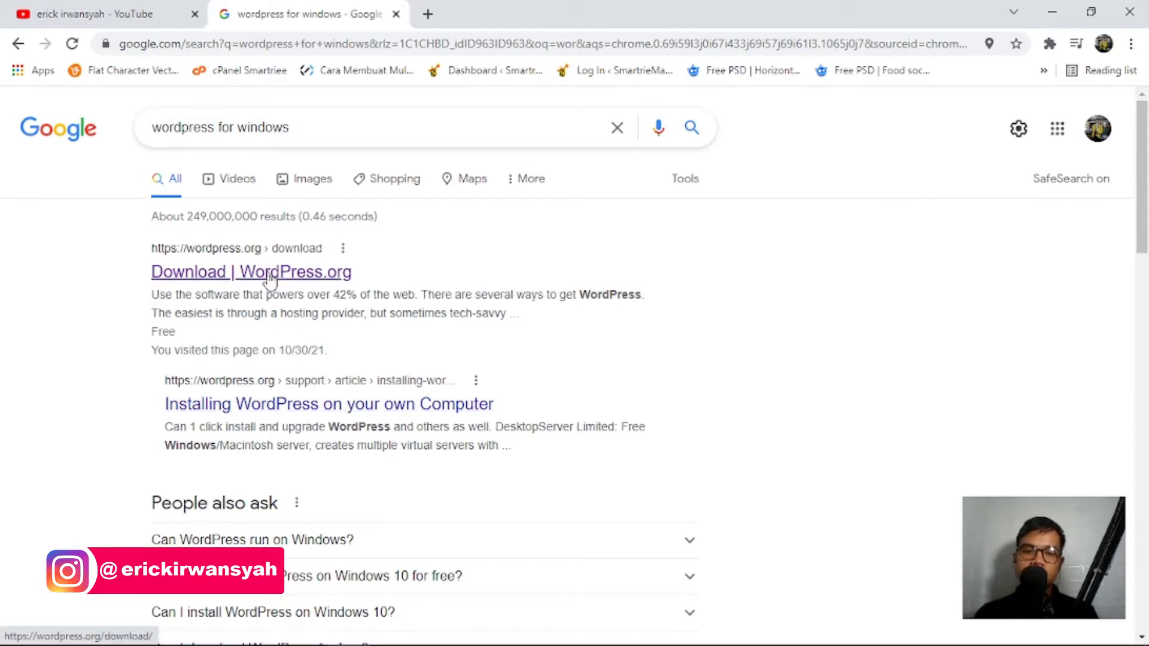
left_click(349, 271)
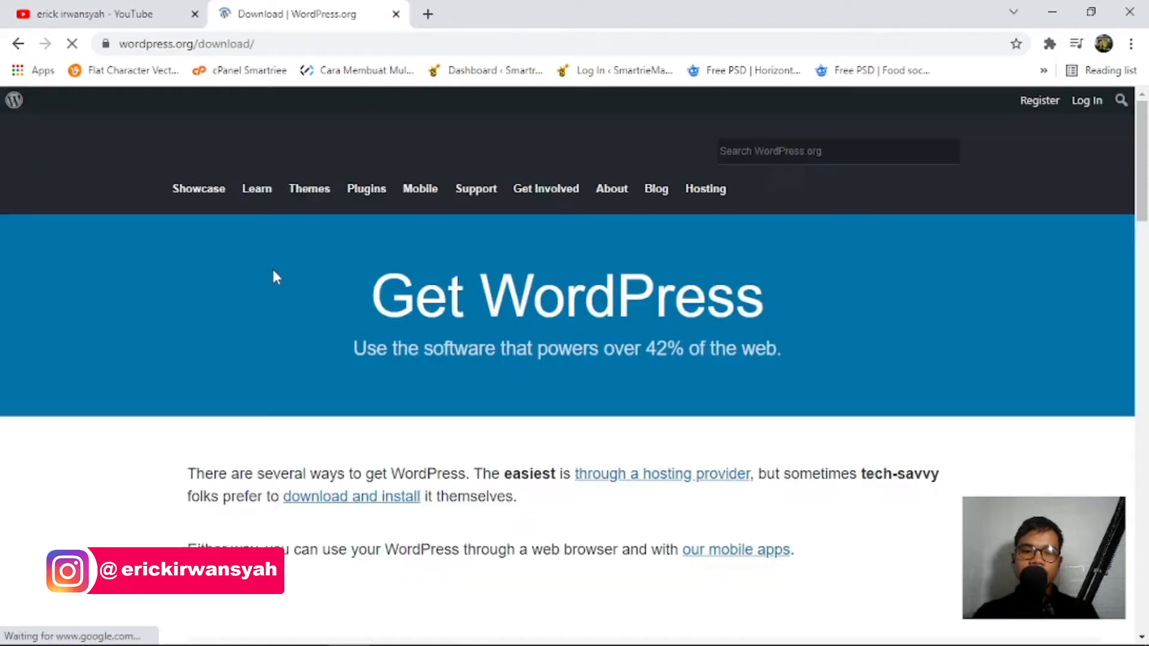
Download WordPress 5.8.1 from the page's download section.
scroll(406, 272, "down", 5)
scroll(407, 280, "up", 1)
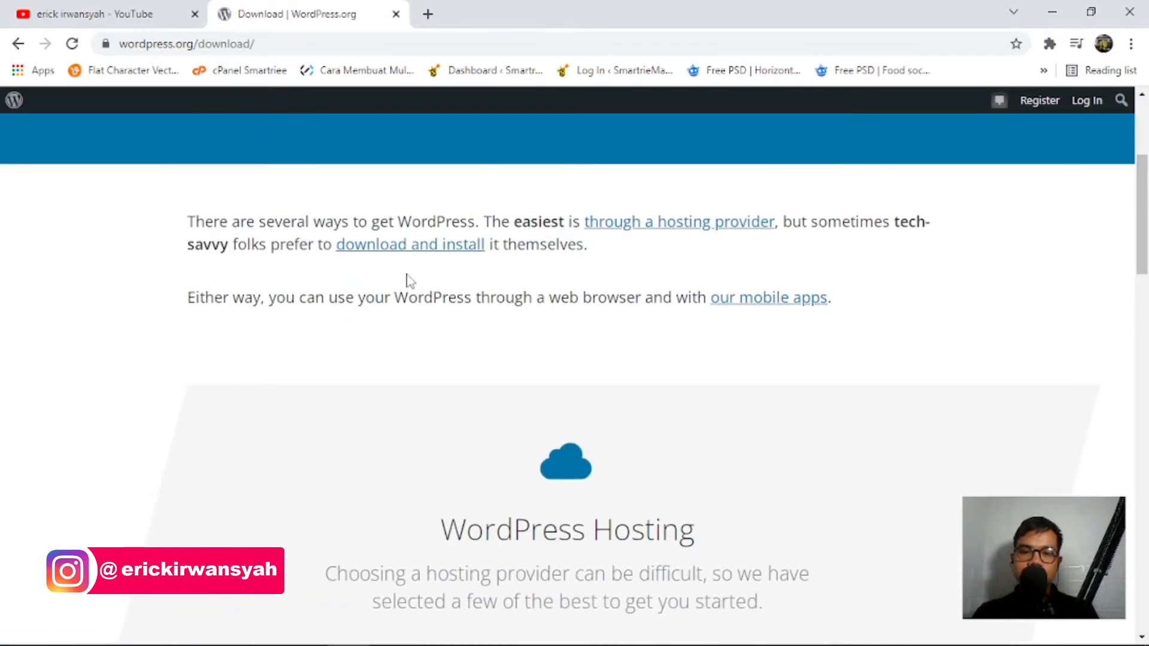
scroll(406, 280, "down", 10)
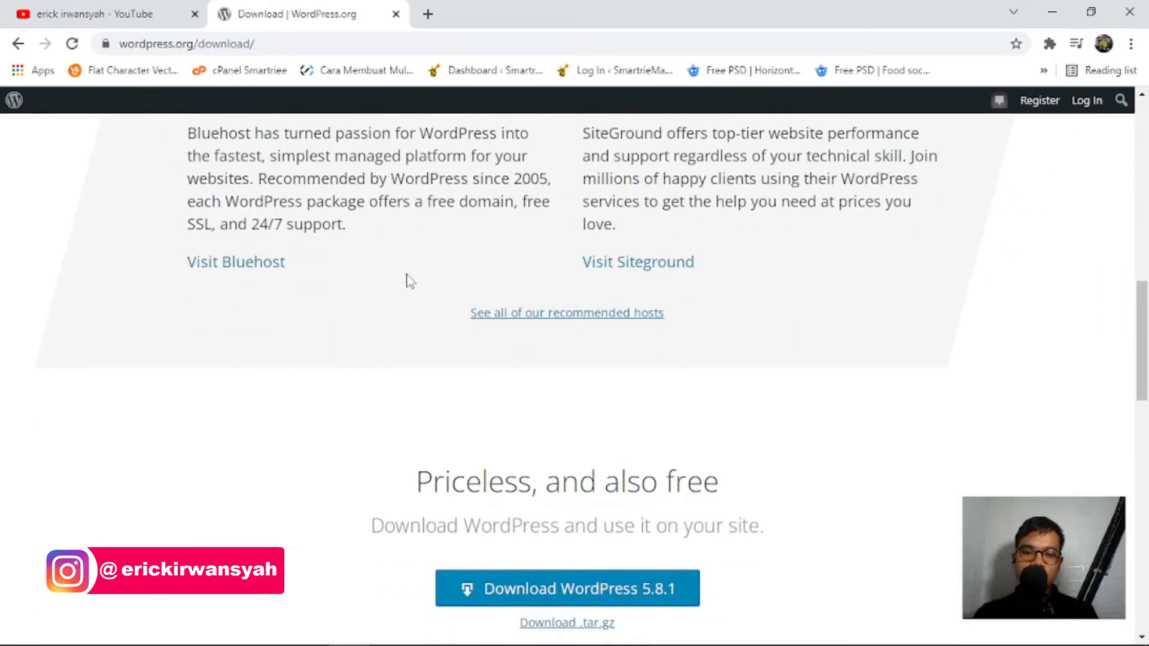
scroll(407, 277, "down", 4)
scroll(406, 276, "up", 17)
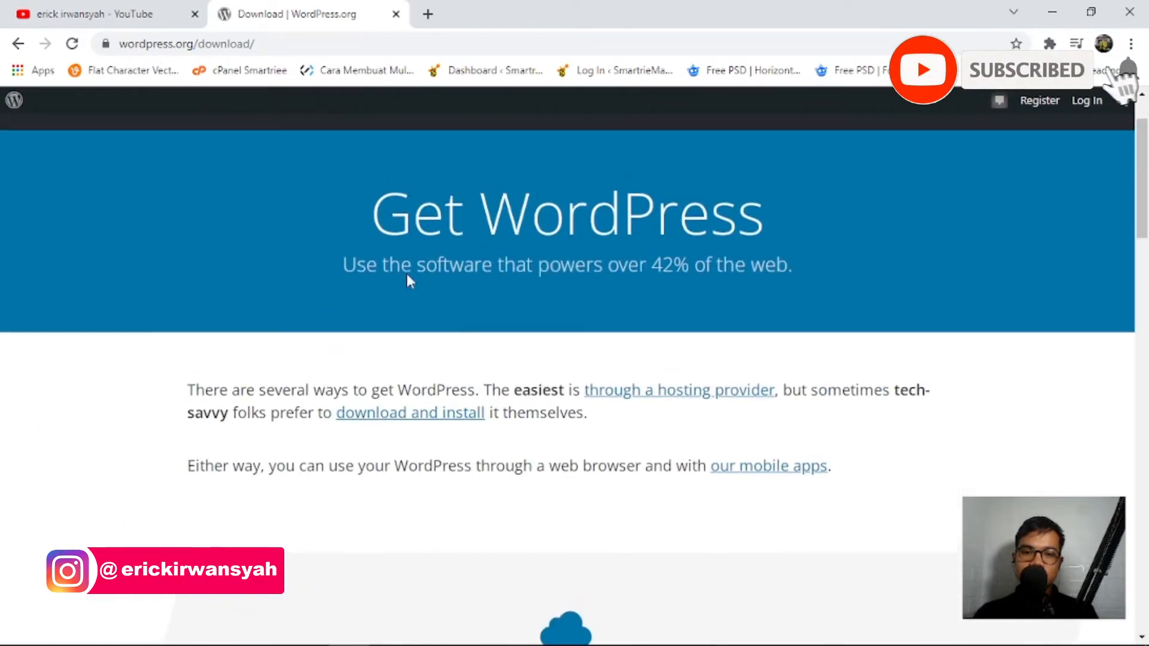
left_click(411, 415)
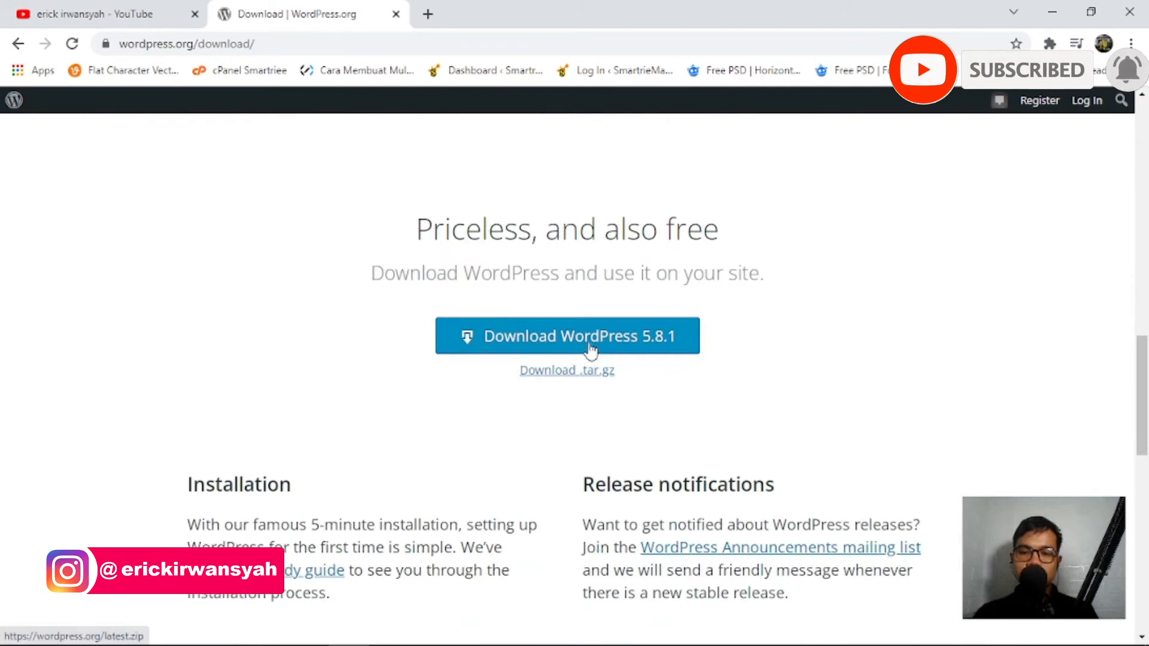
left_click(552, 329)
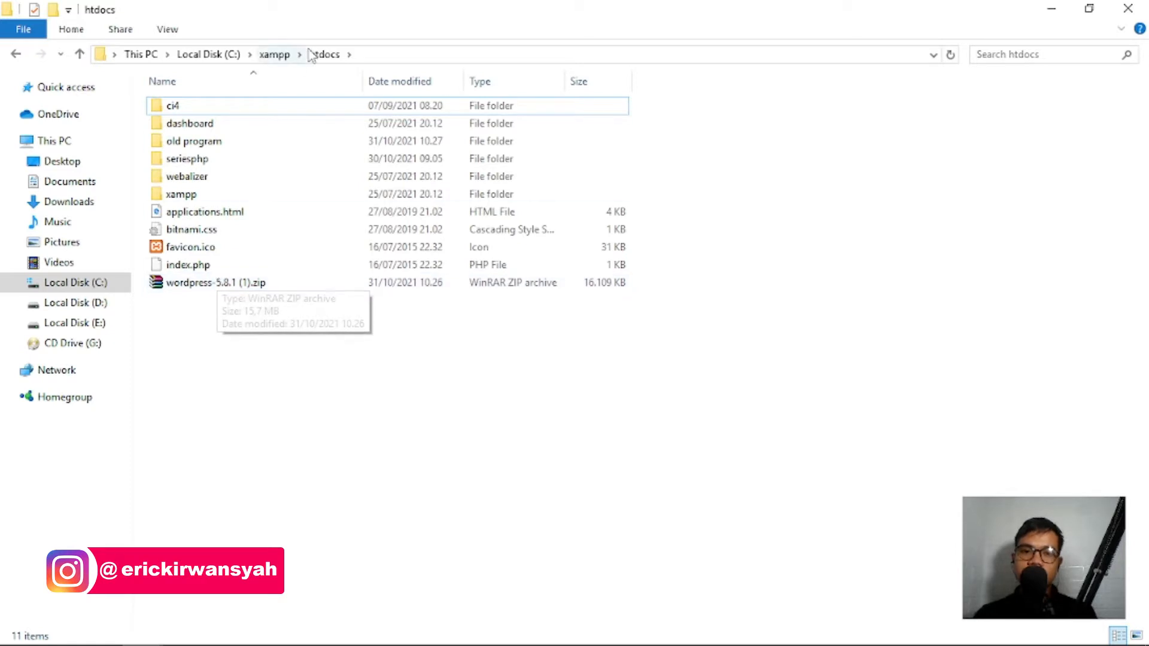
Extract wordpress-5.8.1 (1).zip directly into C:\xampp\htdocs.
left_click(237, 288)
right_click(240, 296)
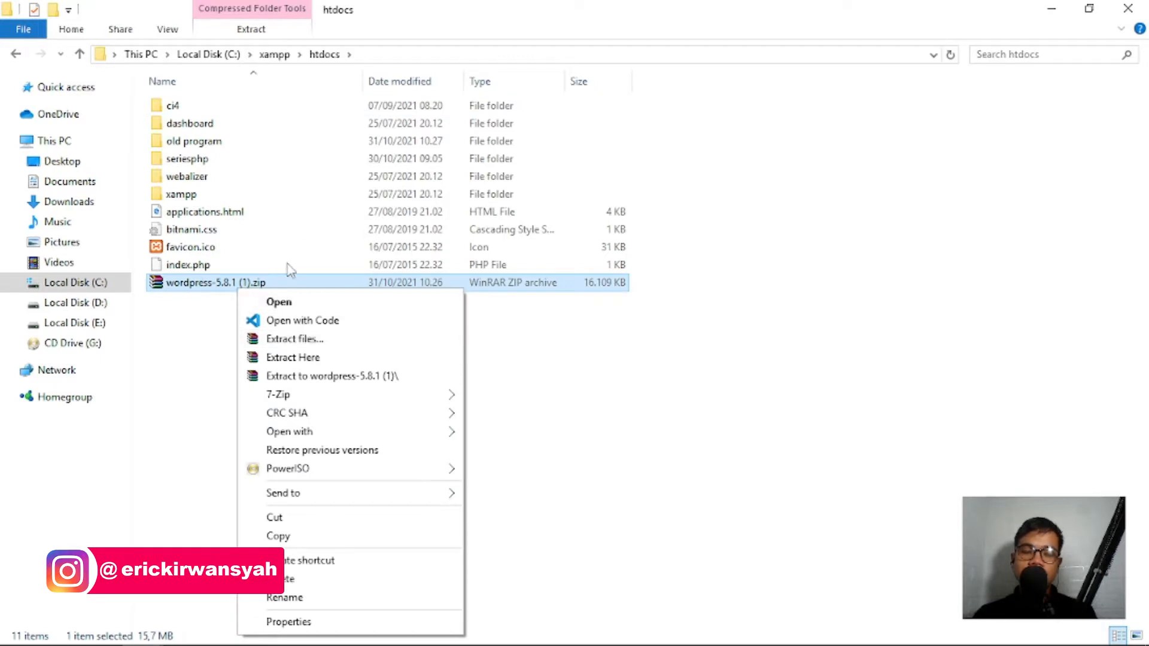
left_click(309, 364)
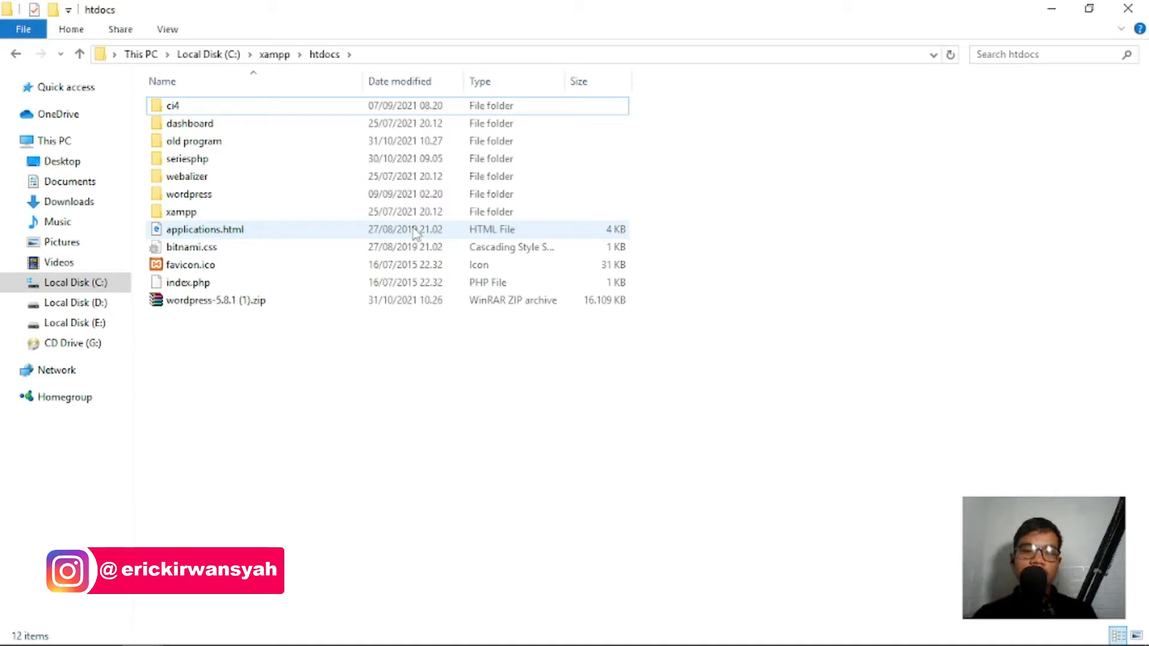
Start Apache and MySQL in XAMPP Control Panel, then minimise it.
left_click(266, 632)
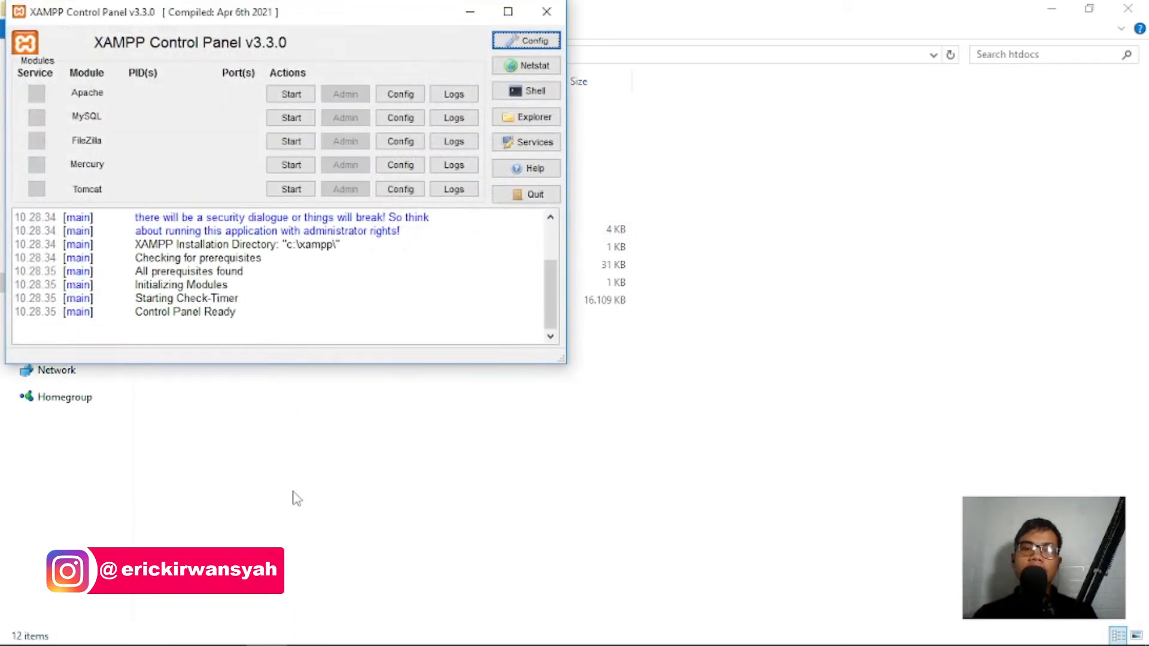
left_click(290, 97)
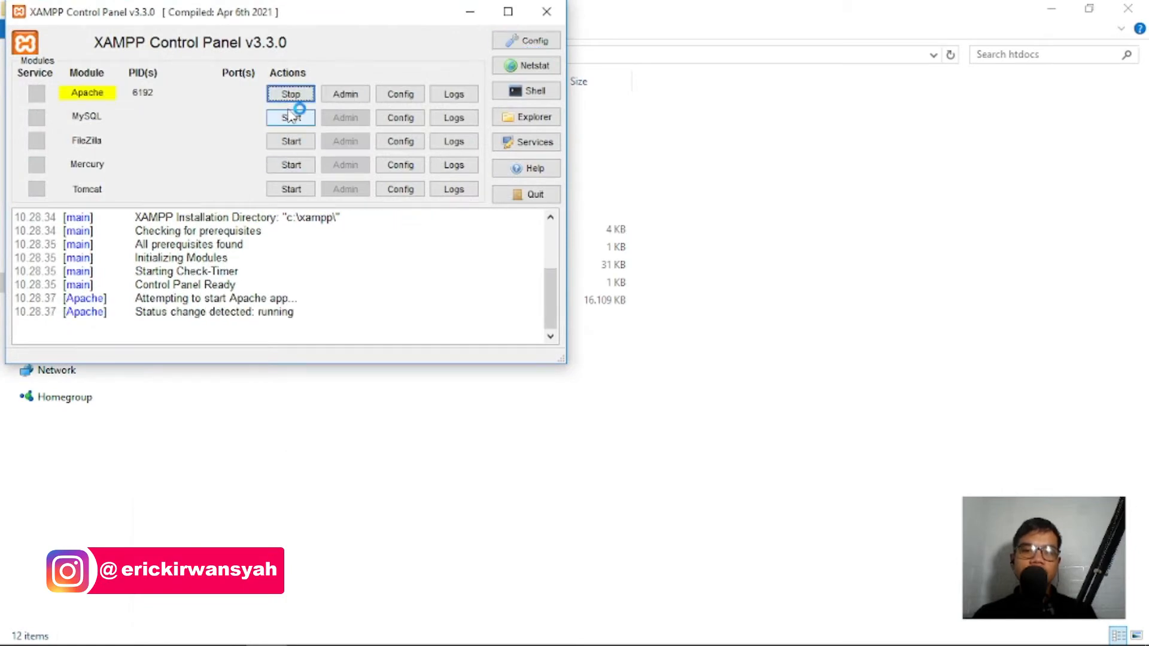
left_click(290, 117)
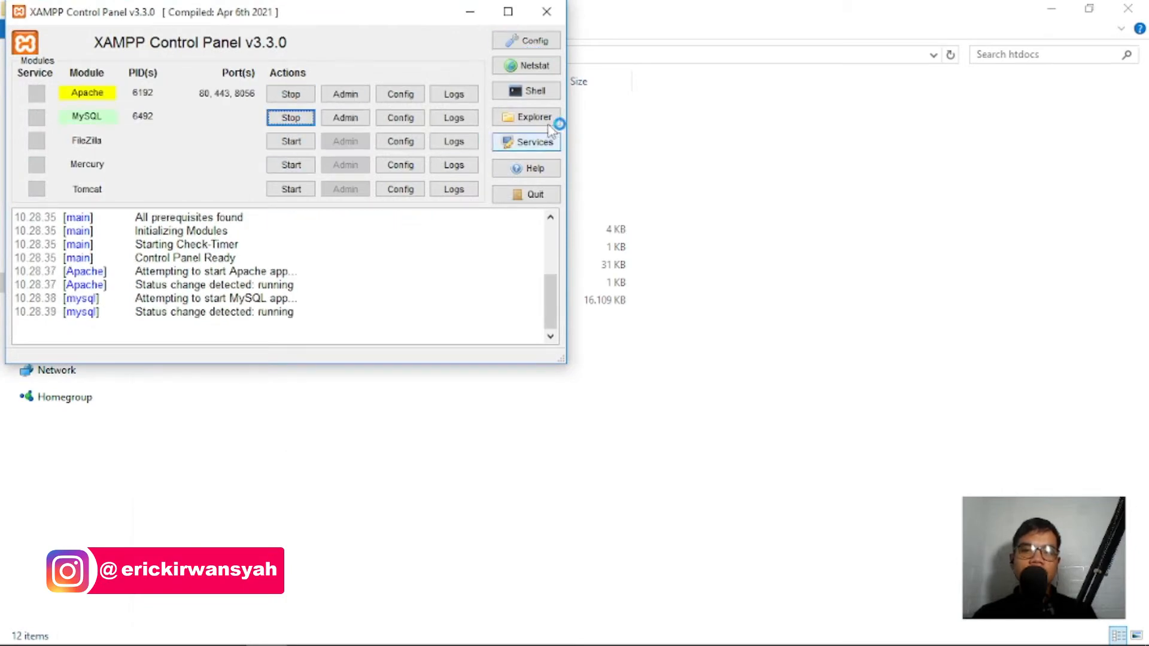
left_click(470, 14)
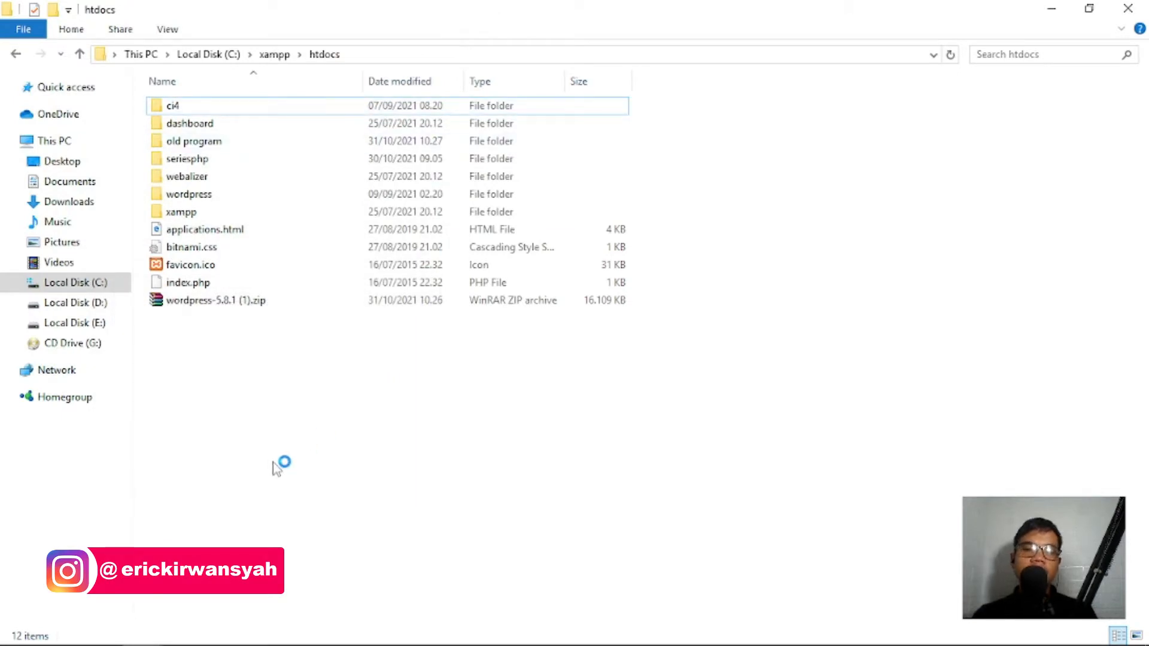
Check the files inside the new wordpress folder, return to htdocs, then switch to Chrome.
left_click(220, 199)
double_click(221, 200)
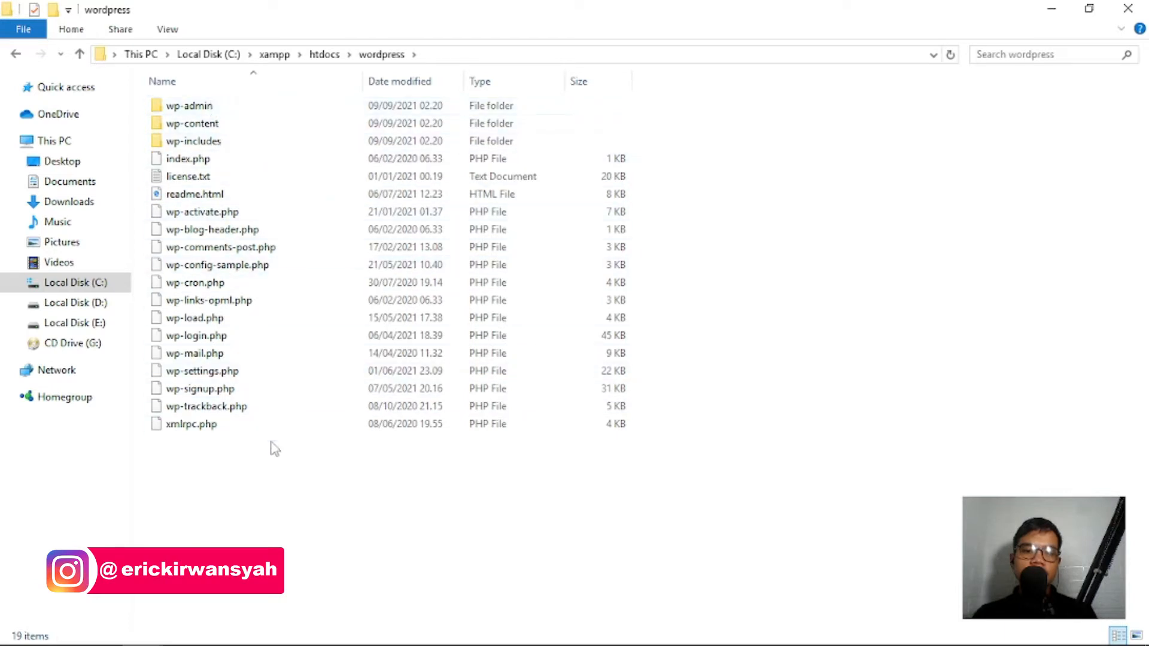
left_click(17, 55)
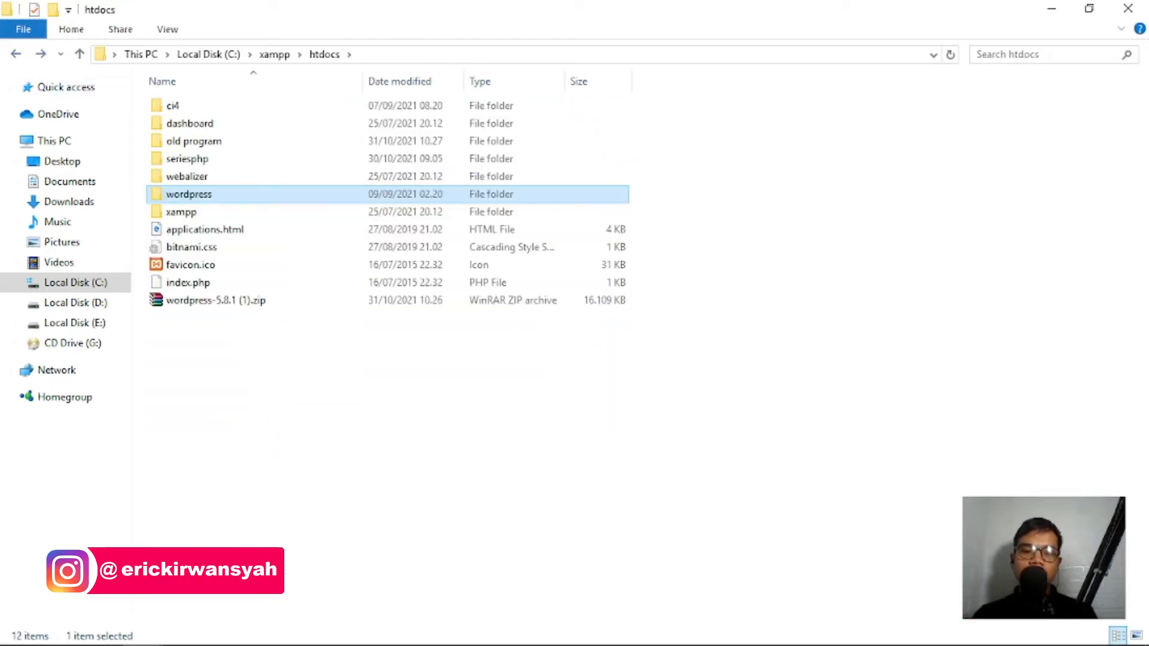
left_click(350, 639)
Load localhost/phpmyadmin in a new Chrome tab.
left_click(428, 14)
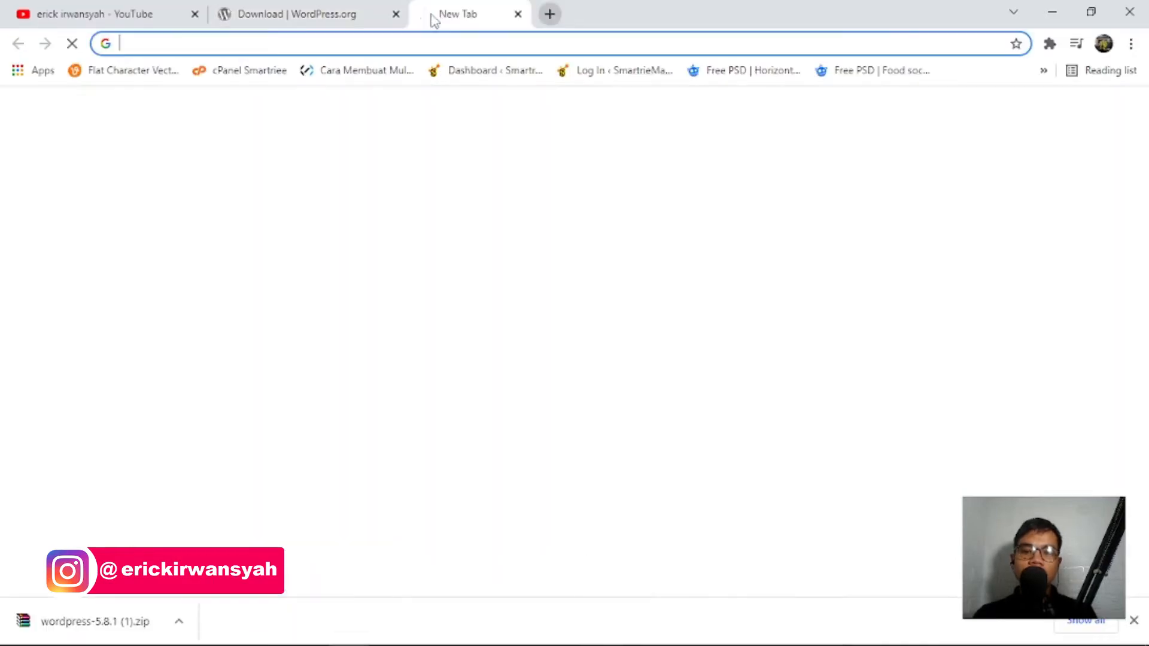
type("c")
key("BackSpace")
key("BackSpace")
type("local")
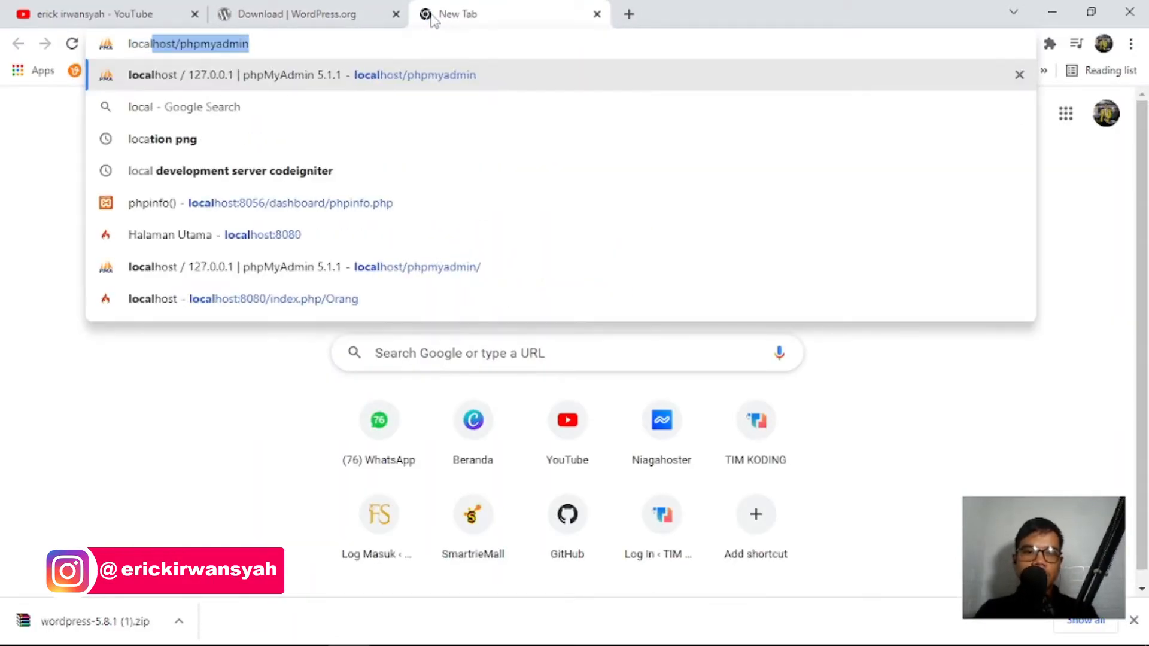
key("Return")
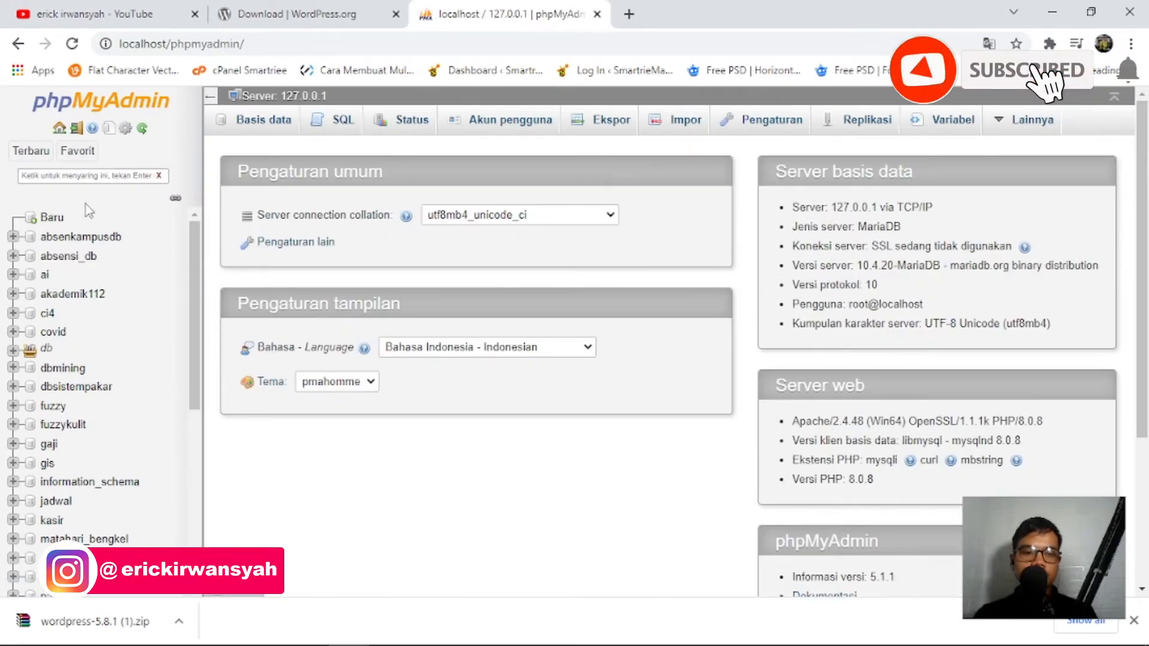
Create a database named wp with utf8mb4_general_ci collation.
left_click(52, 221)
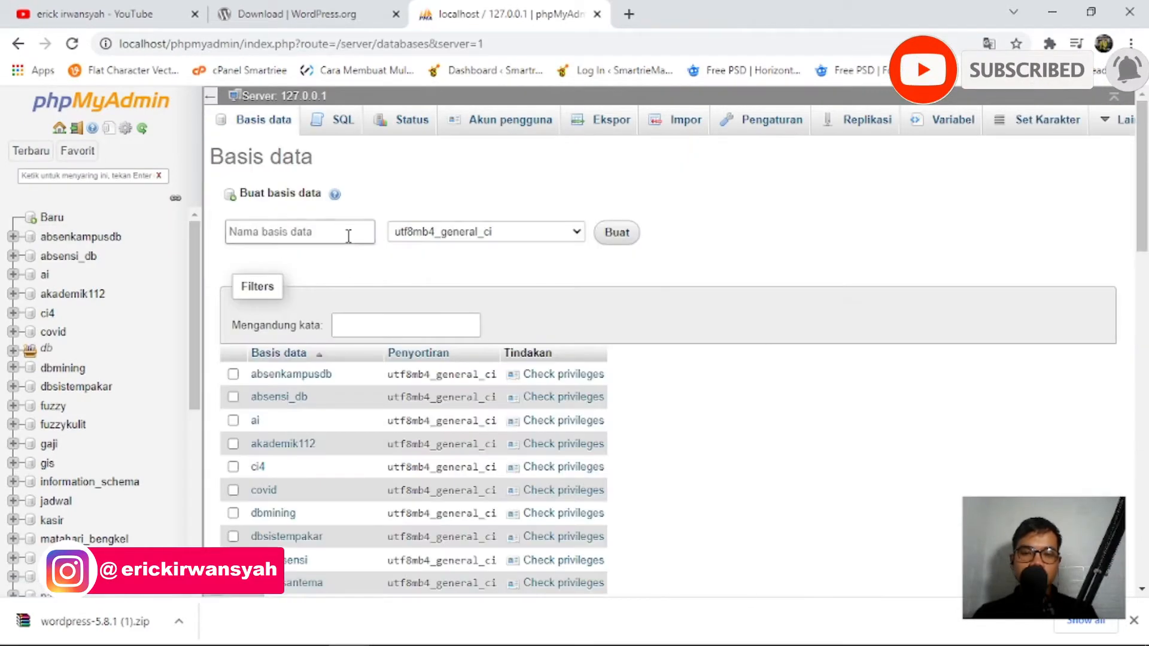
left_click(349, 233)
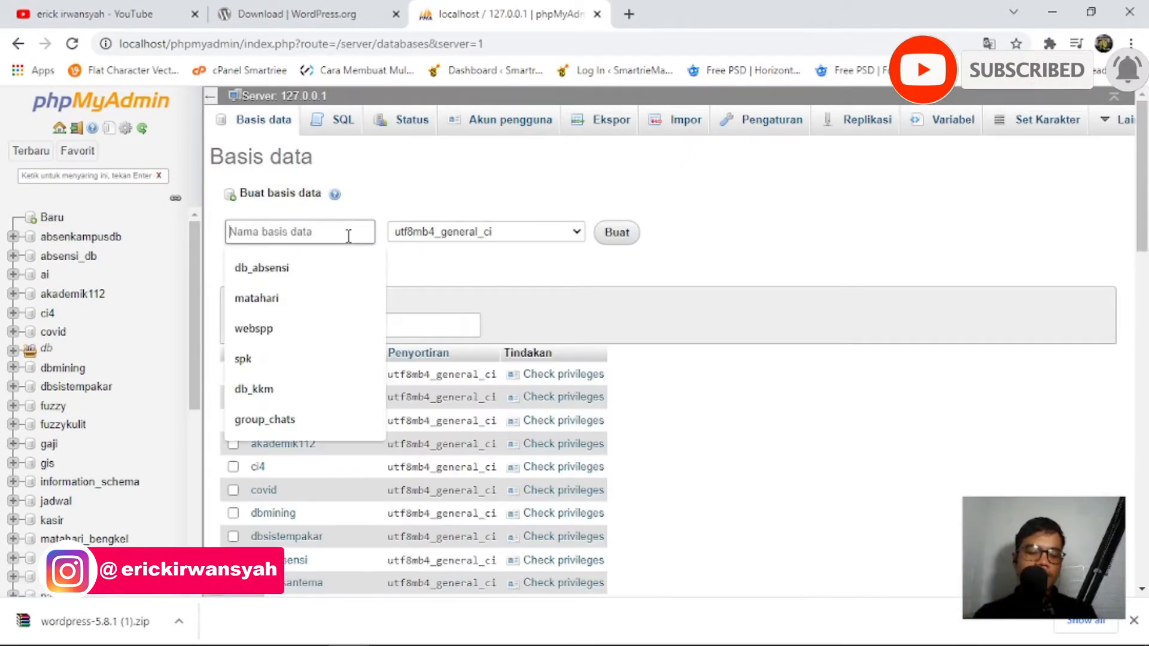
type("w")
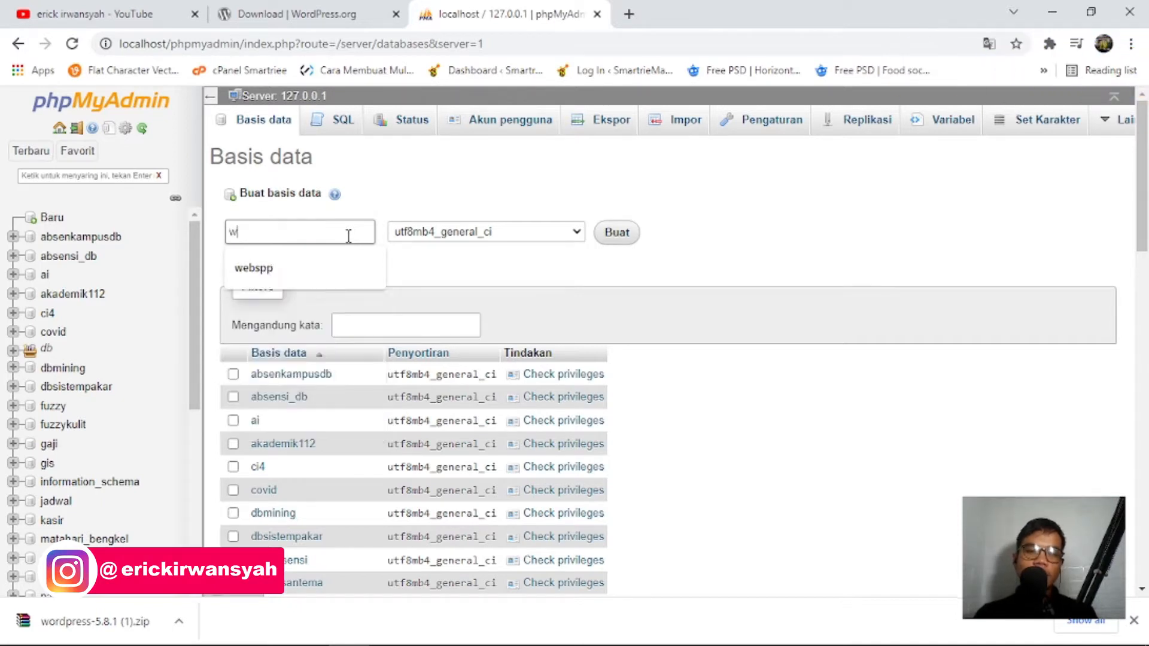
type("p")
key("BackSpace")
key("BackSpace")
type("WP")
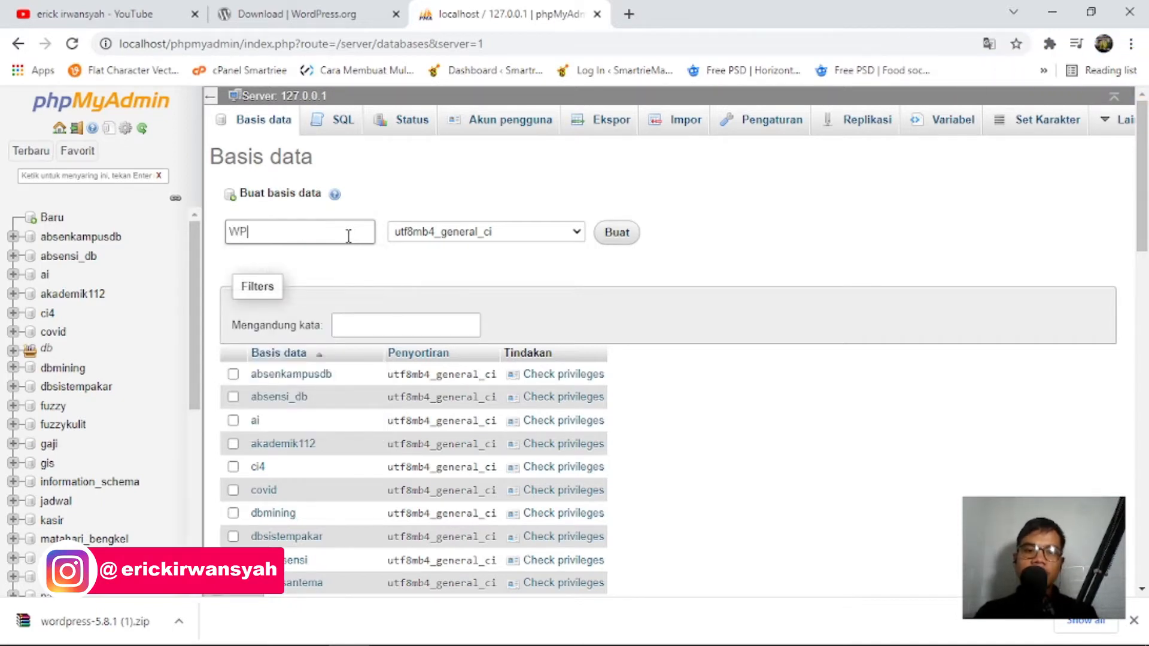
key("BackSpace")
key("BackSpace")
type("wp")
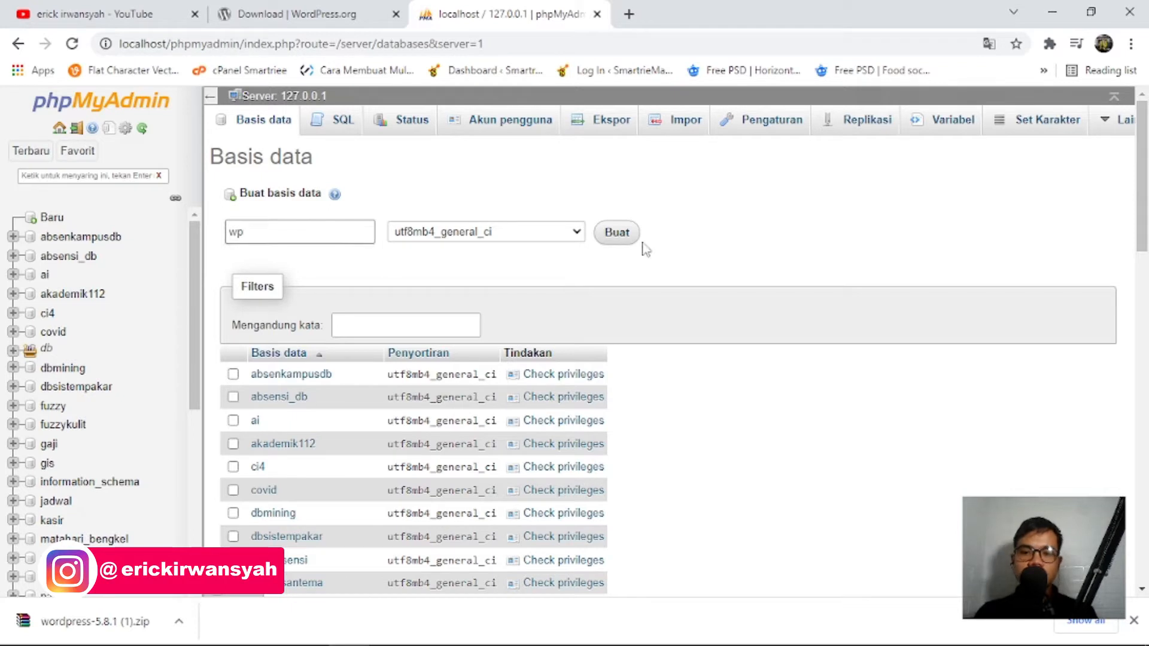
key("ctrl+a")
type("c")
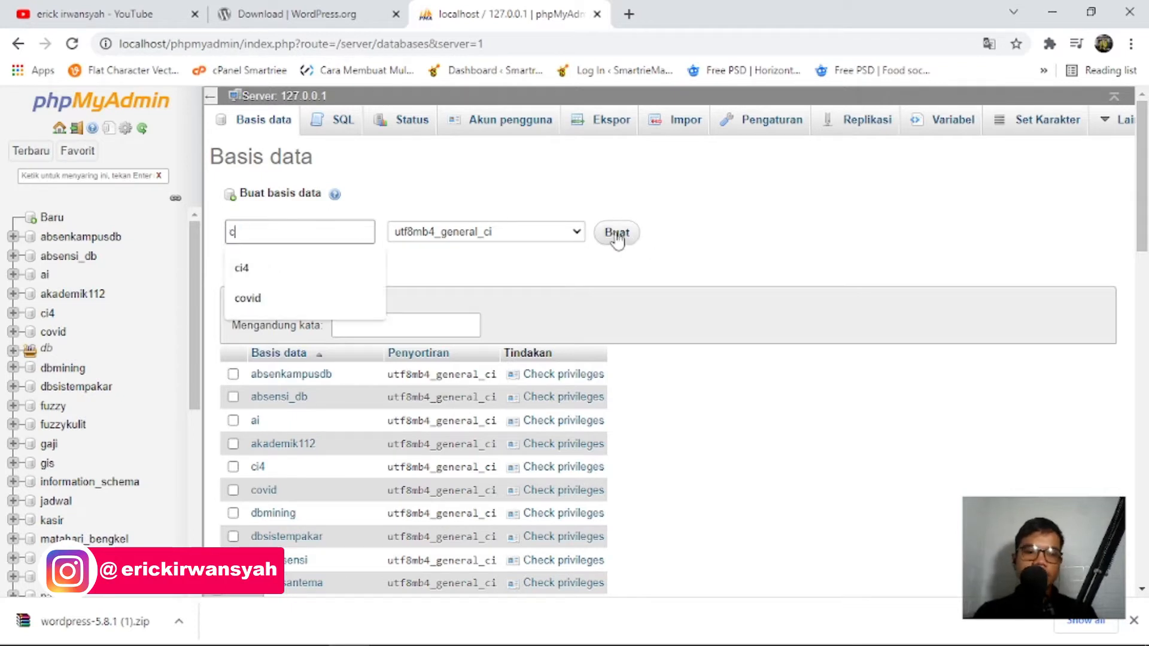
key("ctrl+a")
key("ctrl+z")
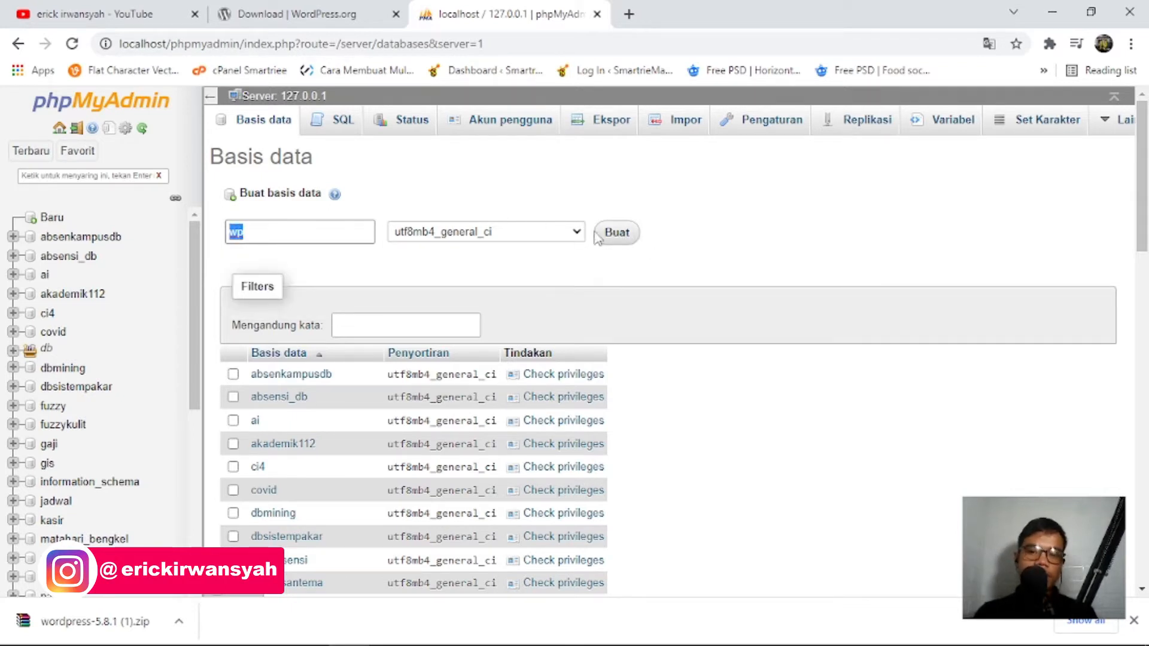
left_click(615, 242)
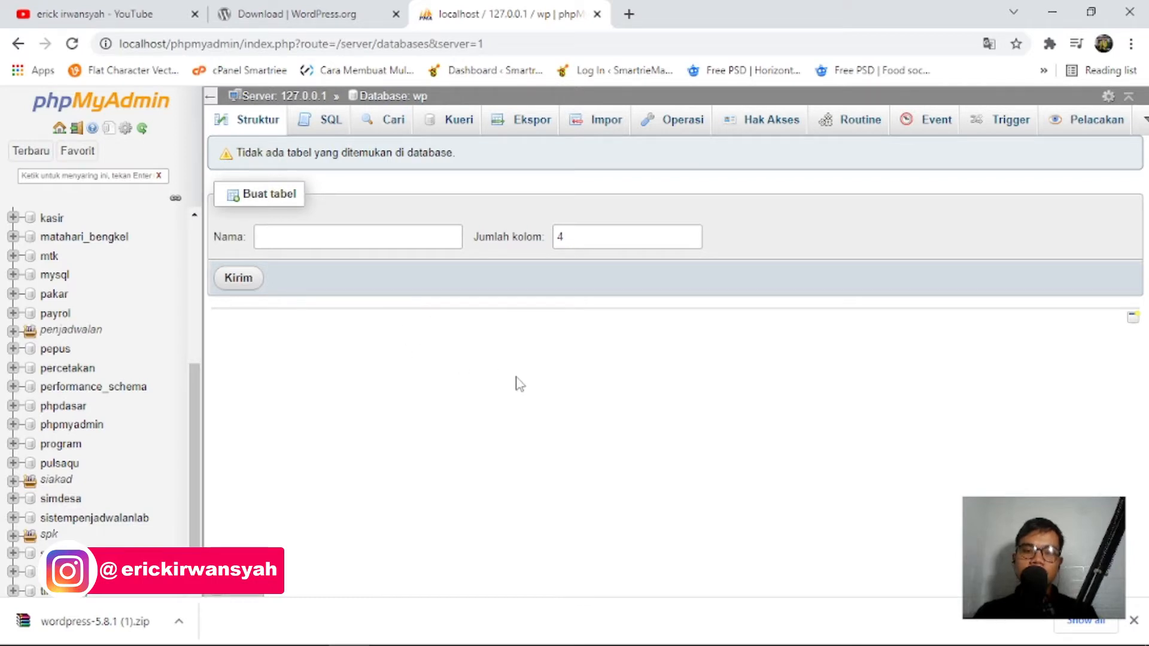
Enter the address localhost/wordpress in a new Chrome tab.
left_click(629, 14)
type("local")
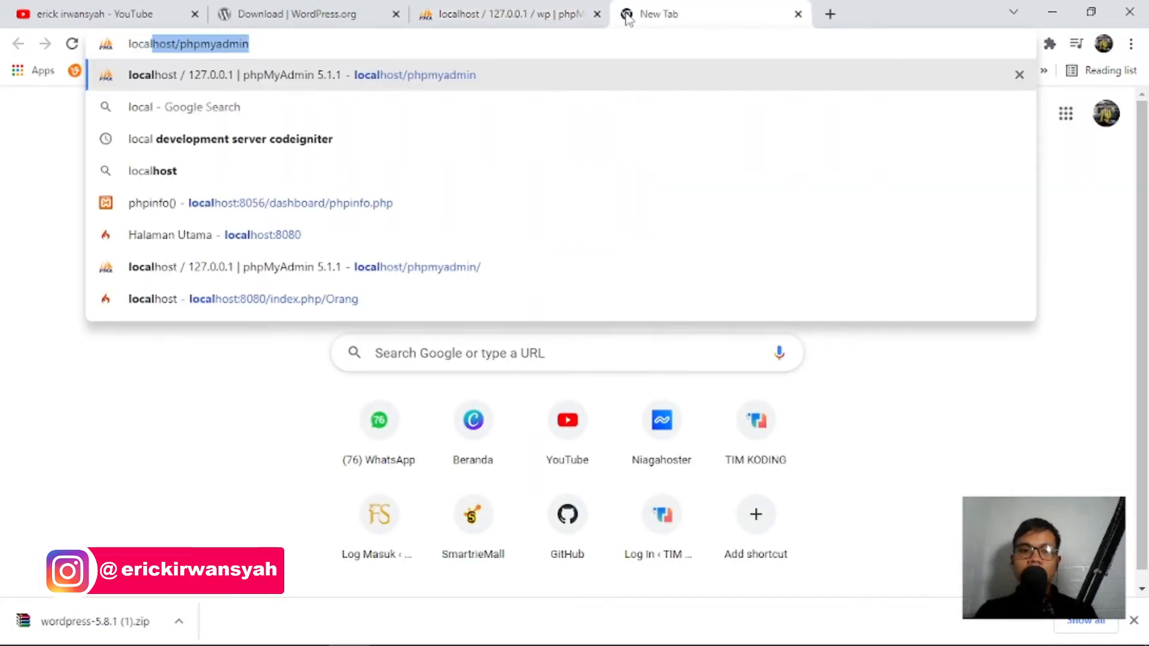
type("host/w")
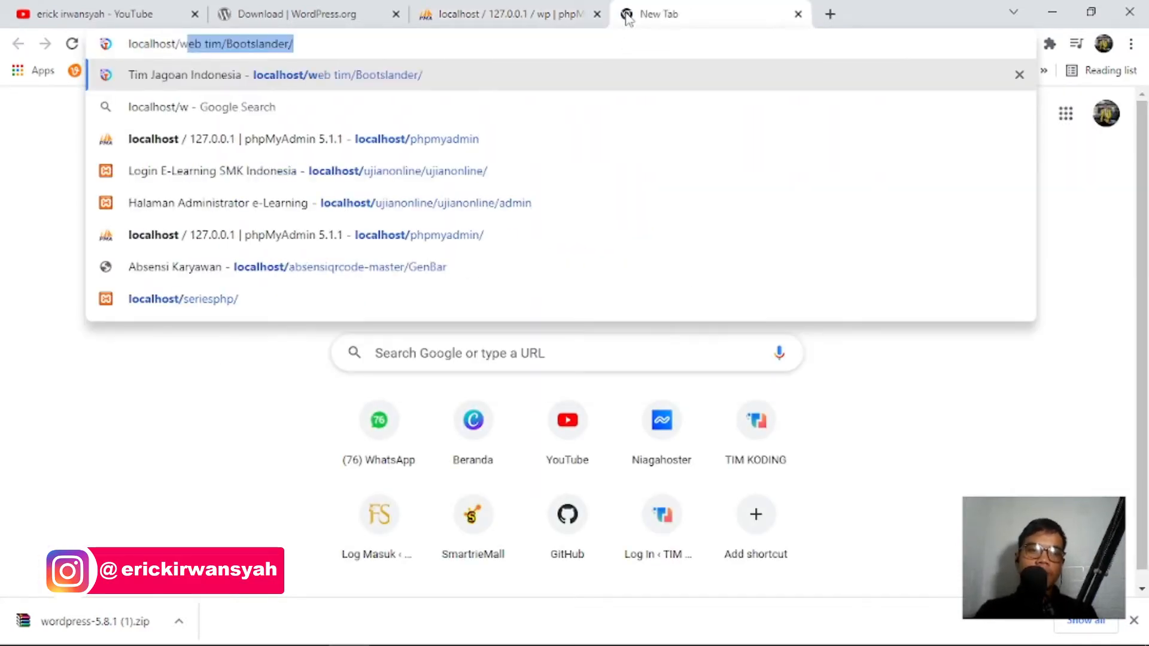
type("p")
key("BackSpace")
type("p")
key("BackSpace")
type("o")
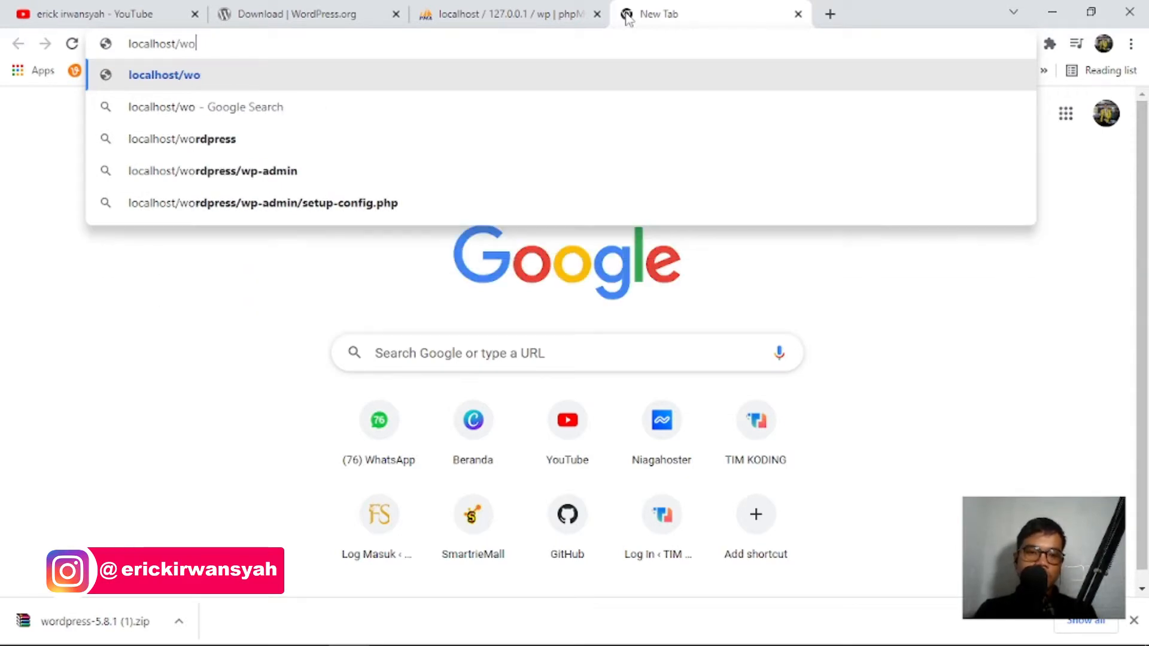
type("rdpre")
key("Down")
key("Down")
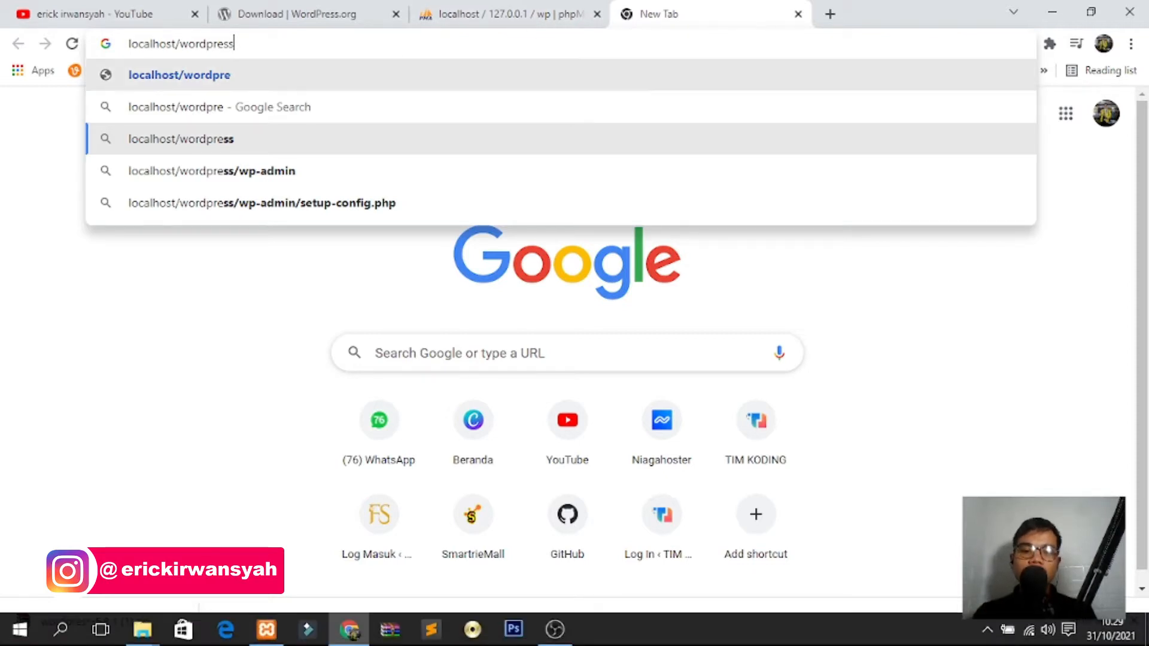
left_click(142, 629)
Open the wordpress folder in htdocs to view its 19 files and folders.
left_click(231, 520)
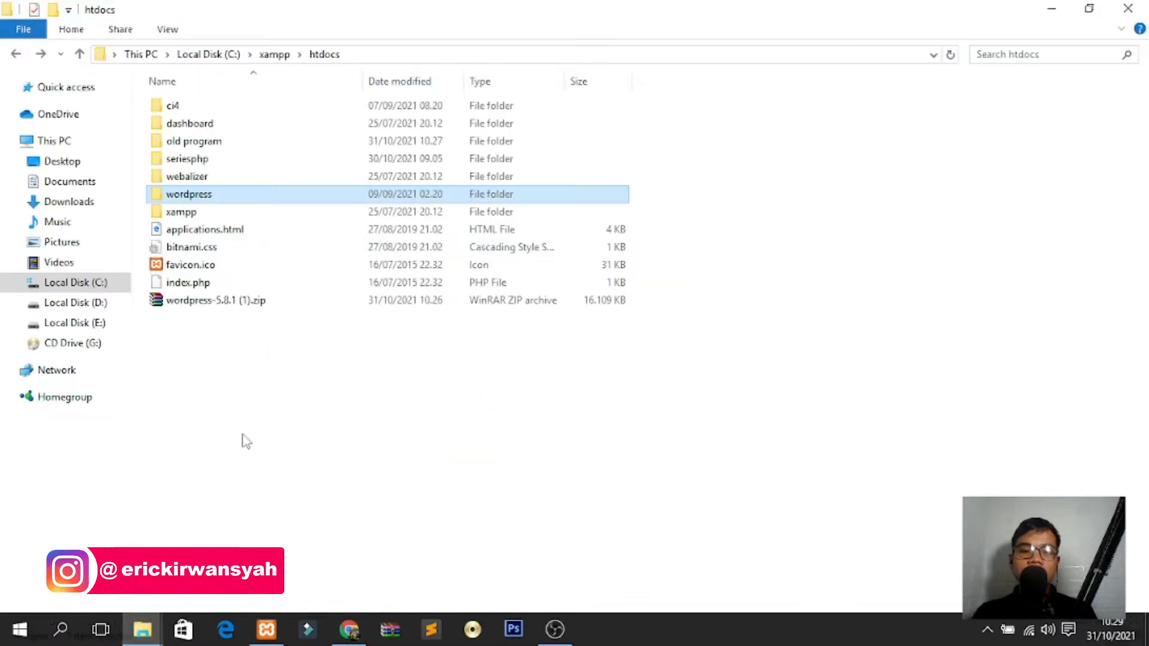
double_click(221, 194)
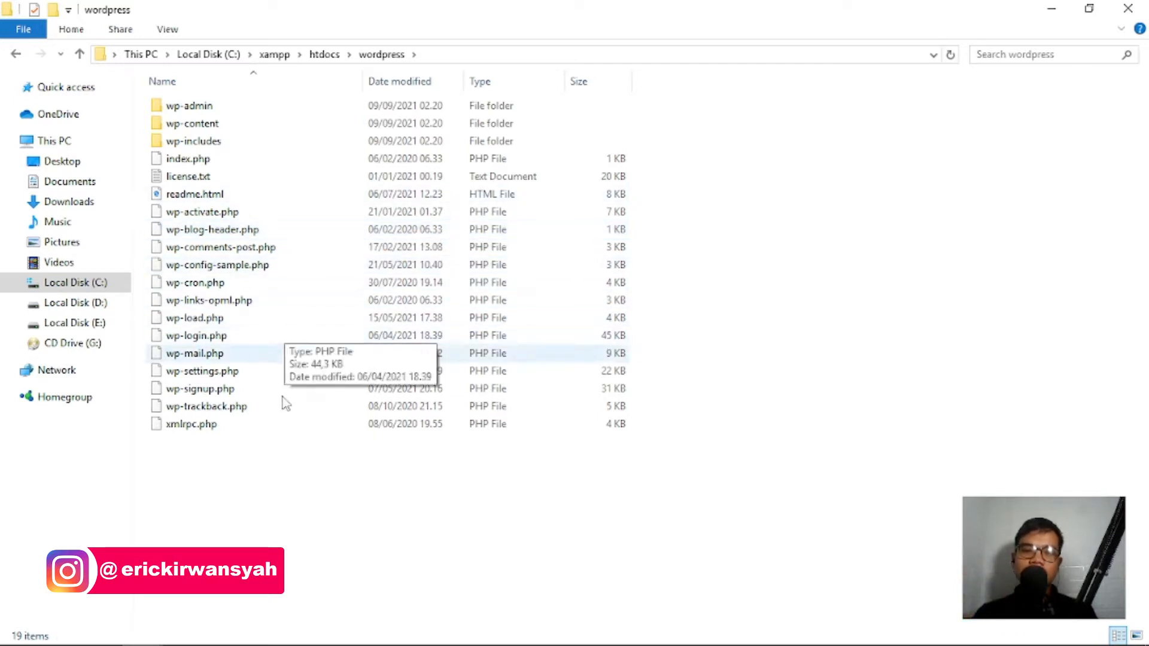
Load localhost/wordpress in Chrome and dismiss the downloads bar.
left_click(1051, 8)
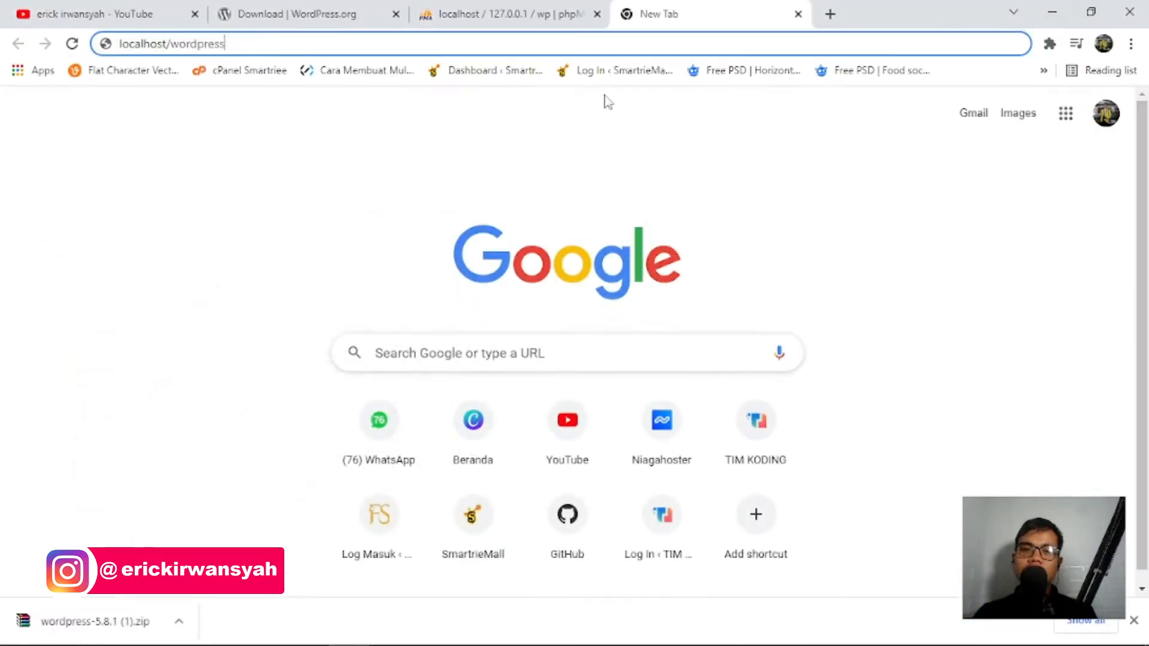
key("Return")
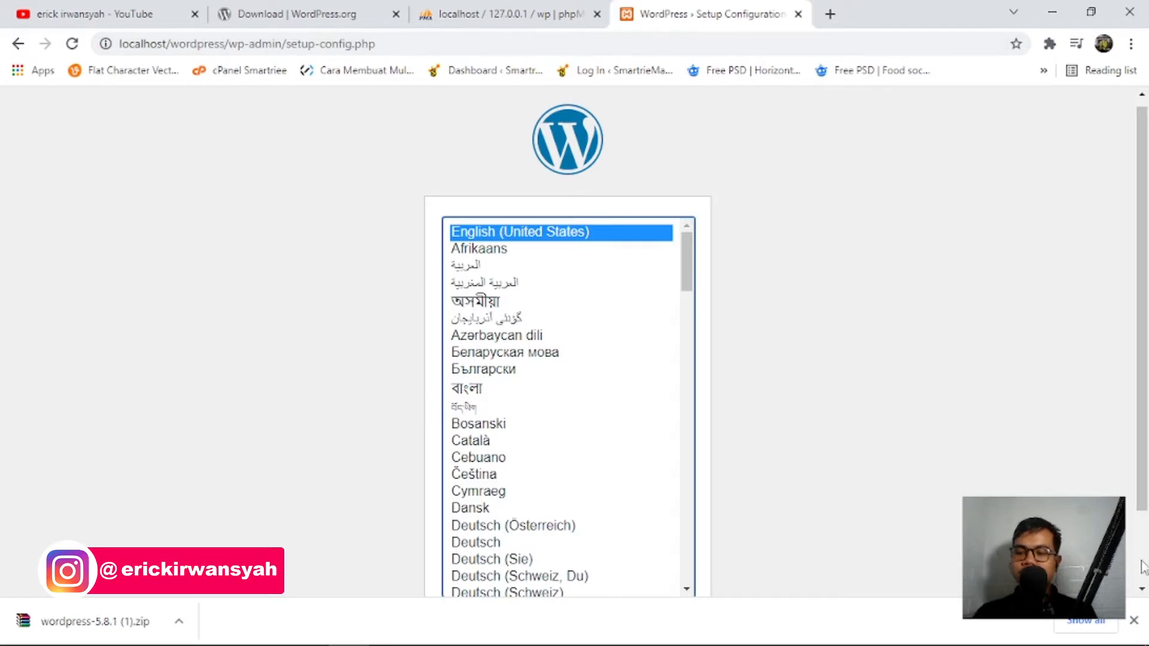
left_click(1133, 621)
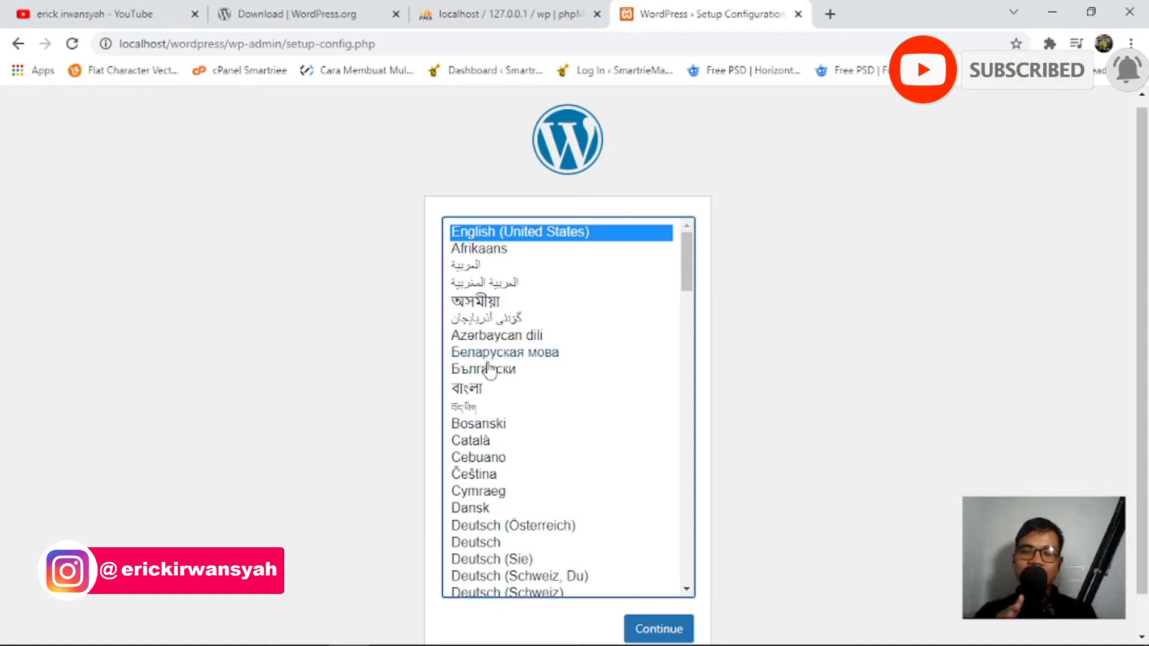
Keep English (United States) as the setup language and continue.
key("i")
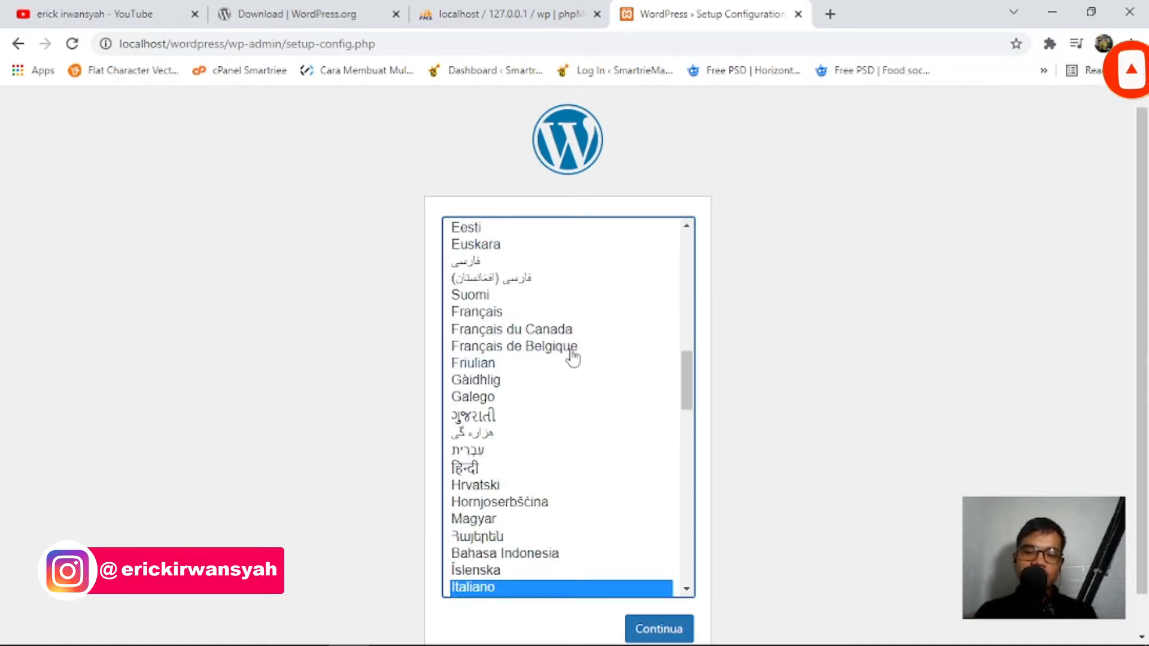
left_click(565, 556)
scroll(551, 529, "up", 10)
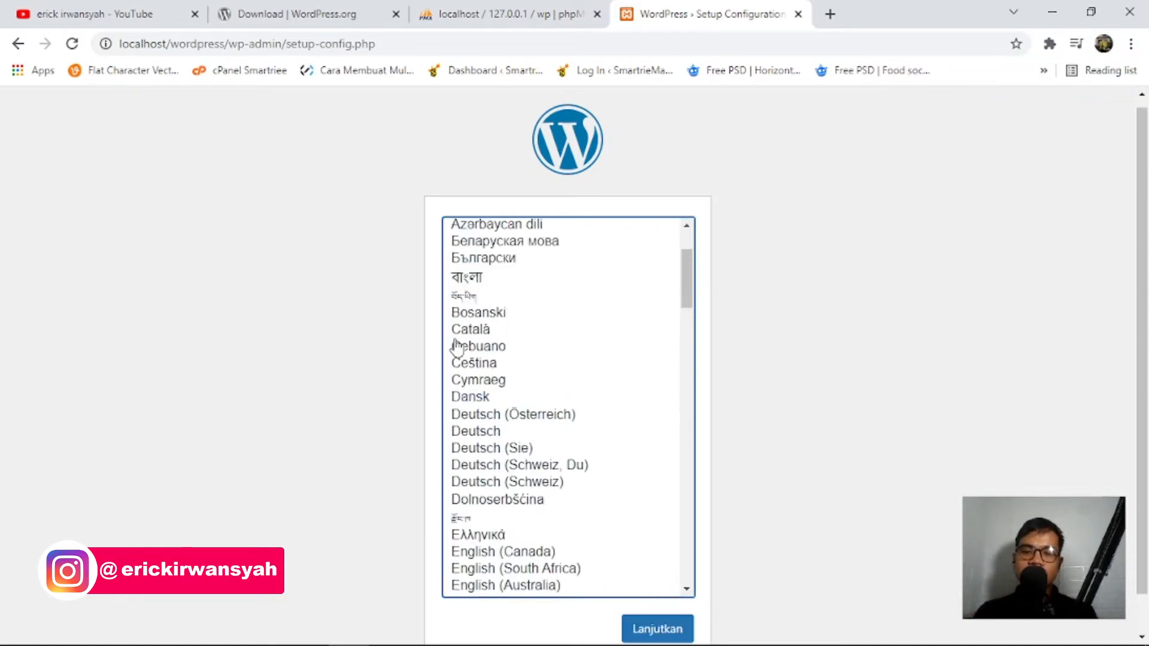
left_click(554, 234)
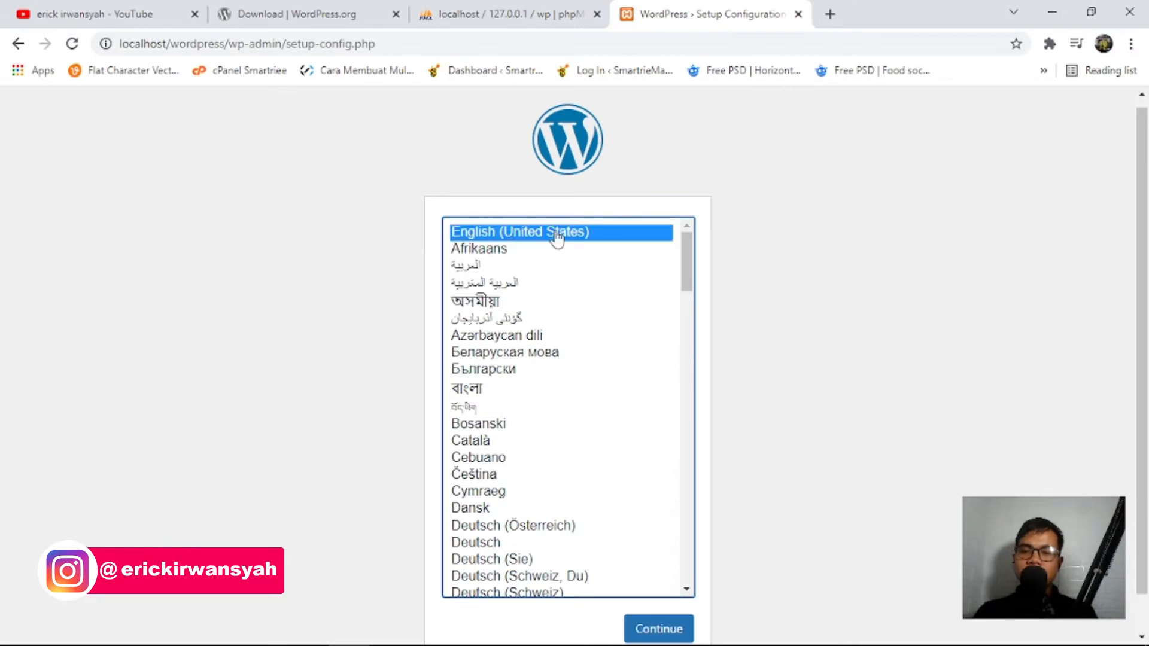
scroll(676, 605, "down", 1)
left_click(672, 587)
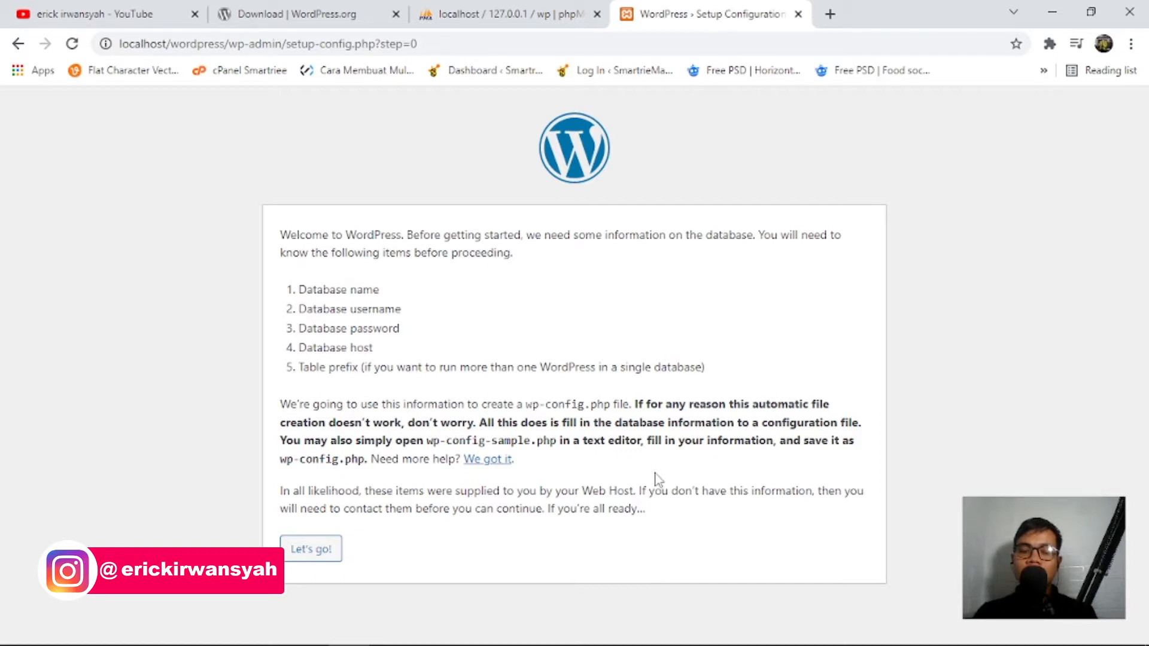
left_click_drag(324, 294, 363, 295)
left_click(386, 344)
left_click_drag(383, 349, 298, 309)
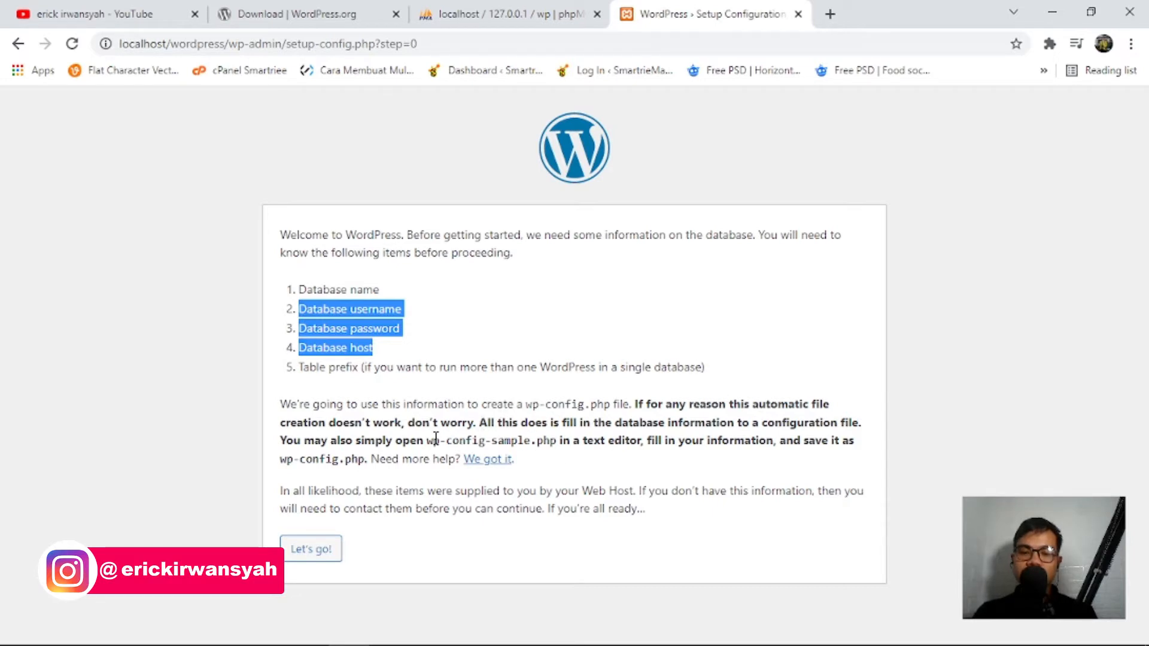
left_click_drag(427, 440, 540, 442)
left_click(449, 367)
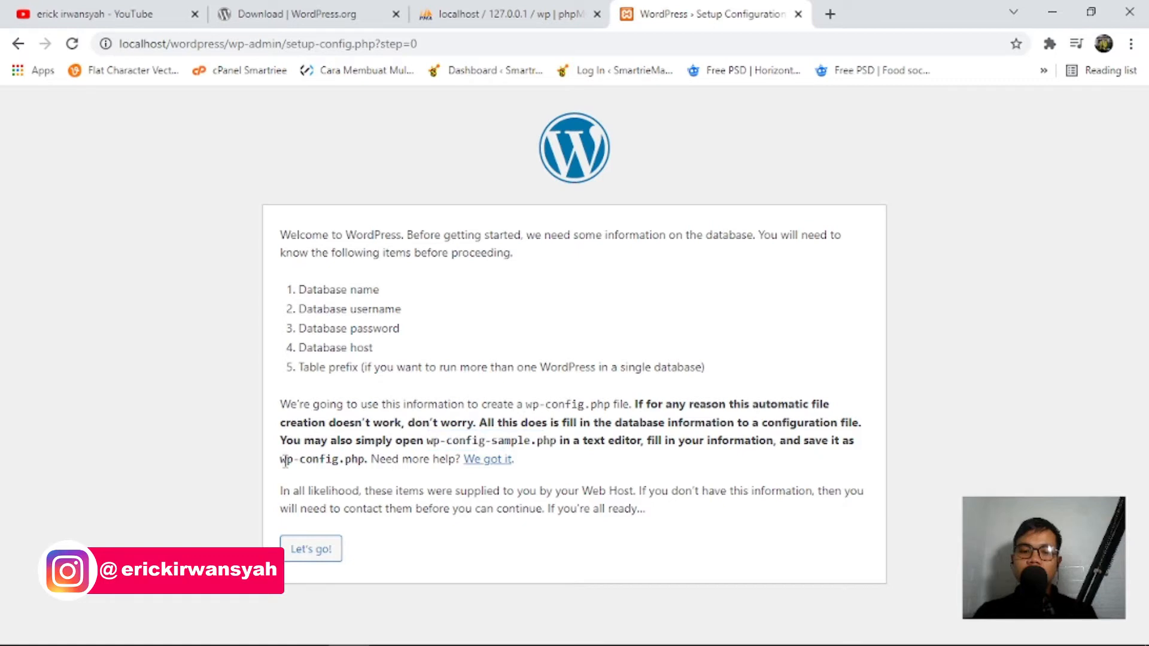
left_click_drag(285, 460, 339, 461)
left_click_drag(583, 441, 644, 442)
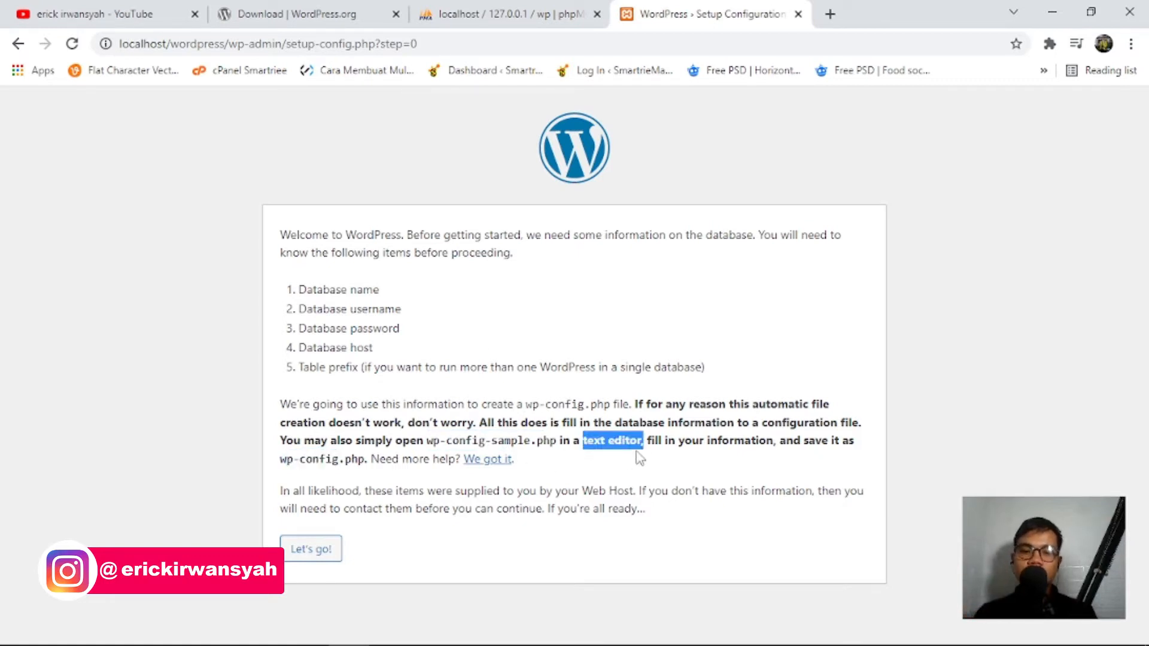
left_click(466, 347)
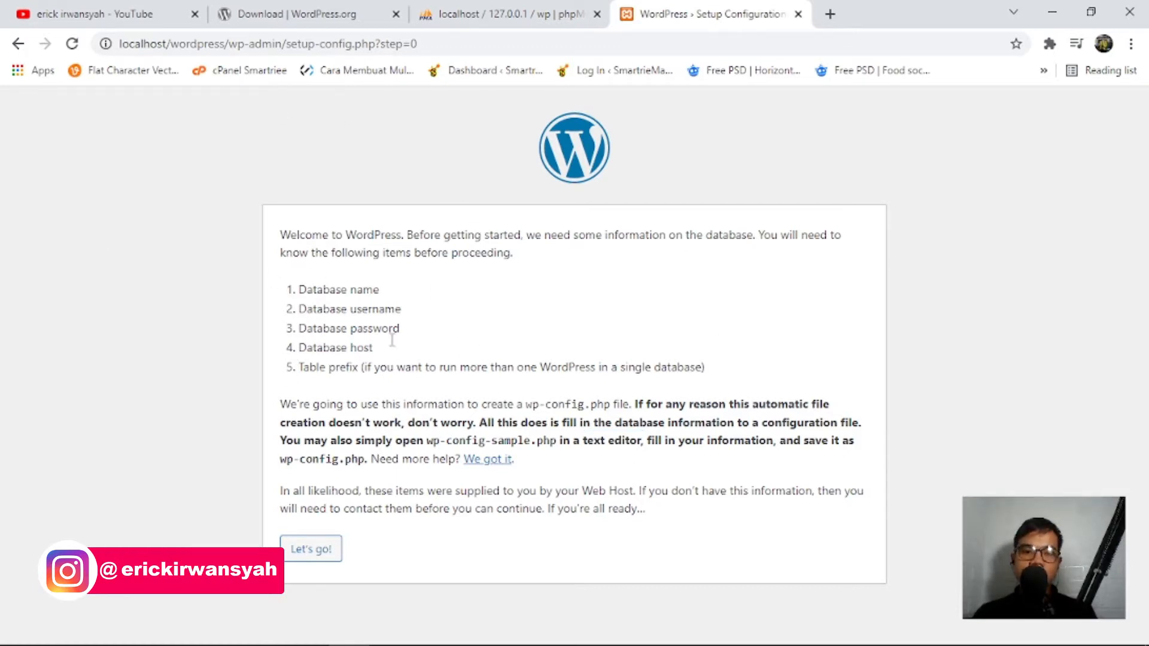
Fill the database form with name wp, username root and an empty password.
left_click(316, 555)
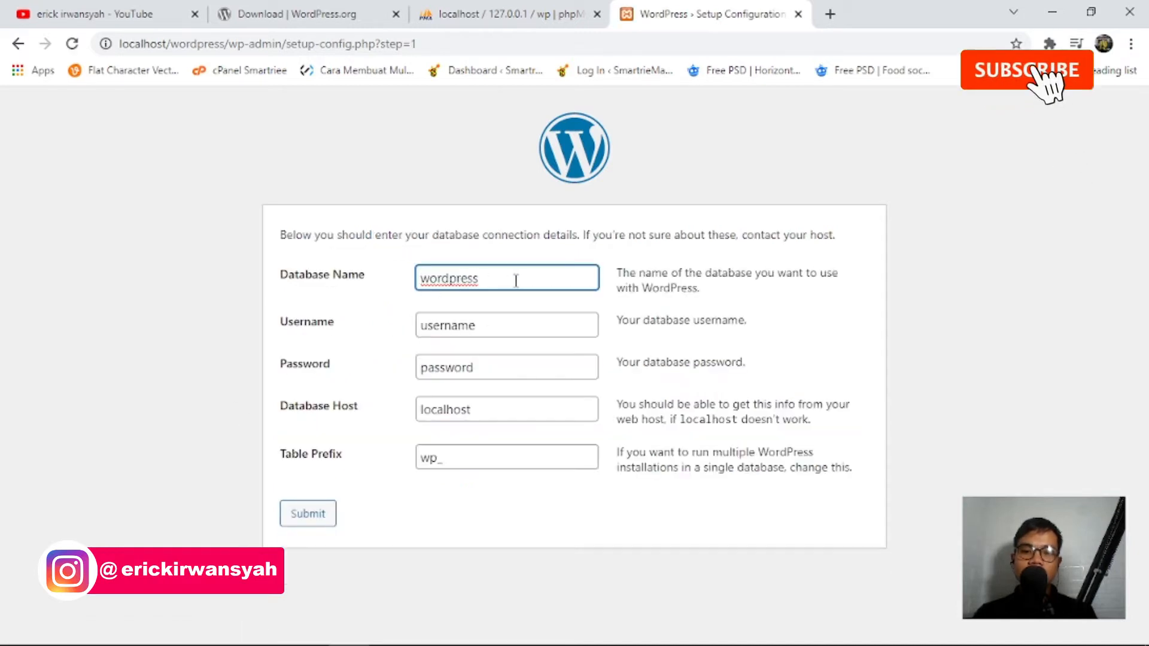
left_click_drag(516, 281, 387, 282)
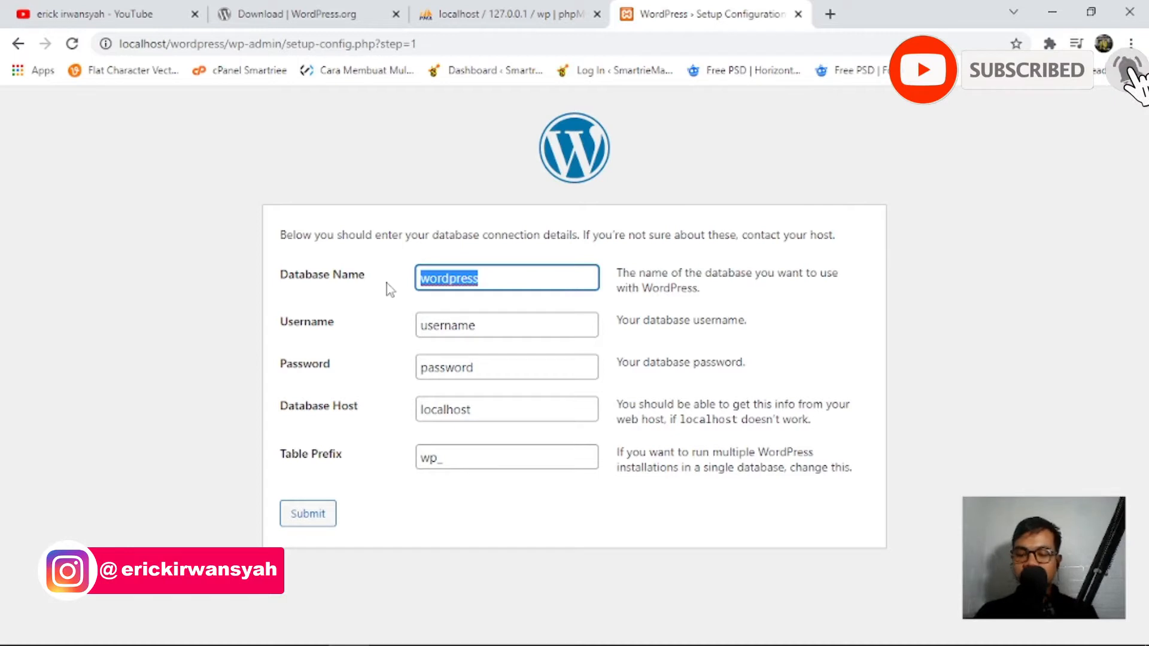
type("wp")
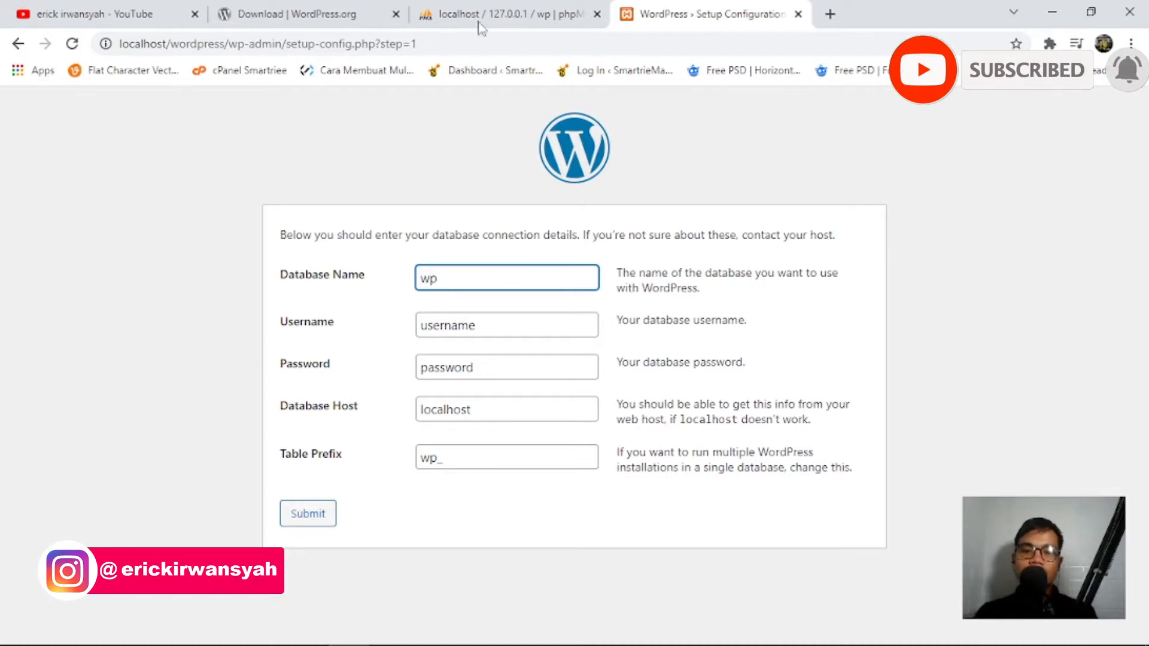
left_click(479, 23)
scroll(98, 455, "down", 2)
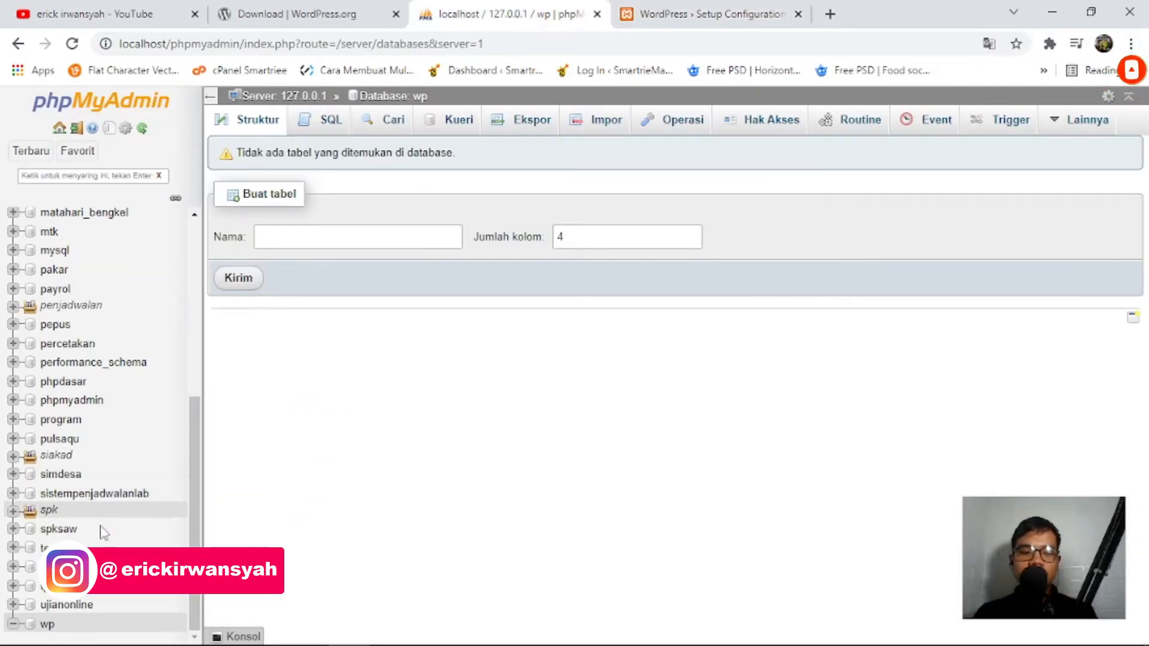
left_click(683, 8)
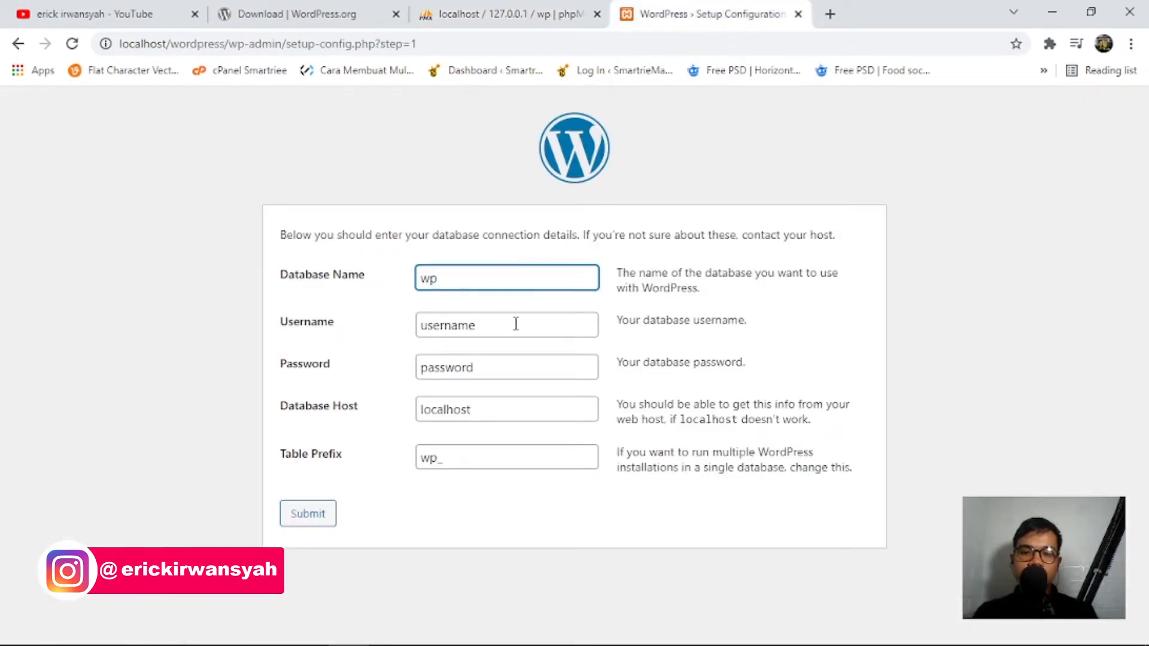
key("Tab")
type("root")
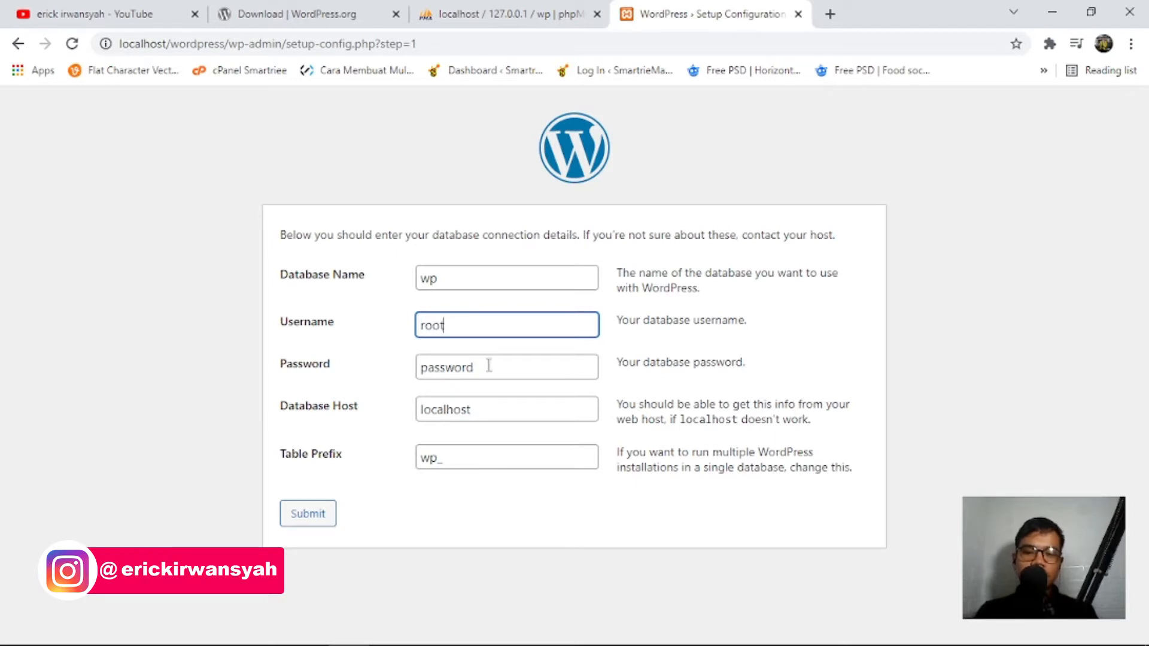
key("Tab")
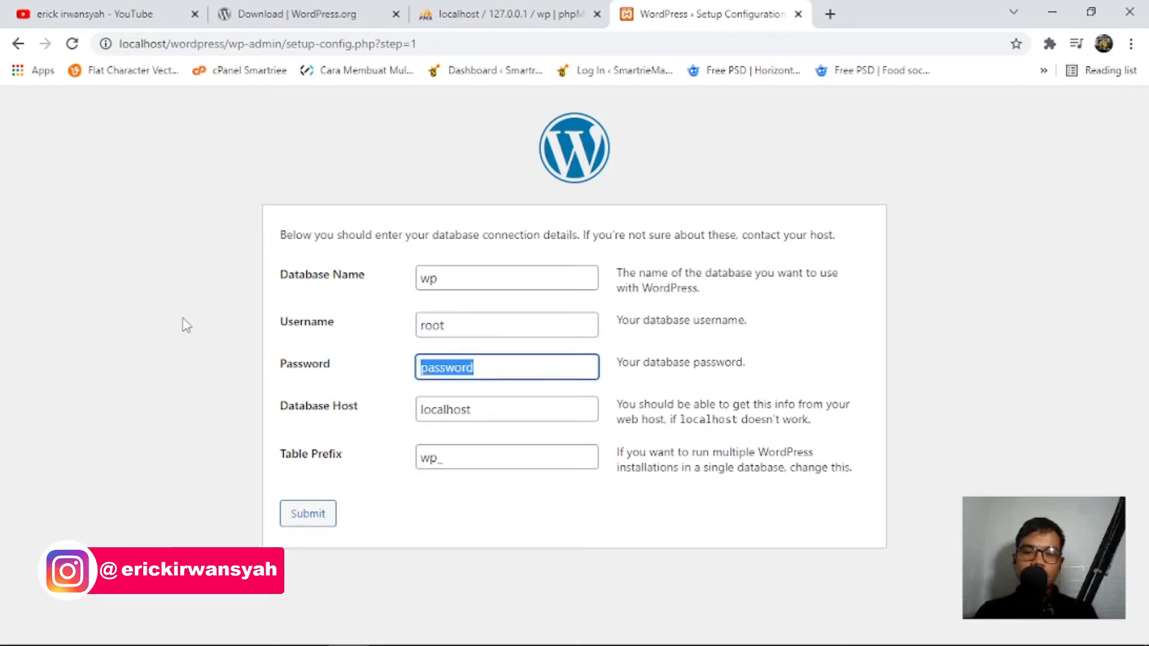
key("BackSpace")
left_click(490, 8)
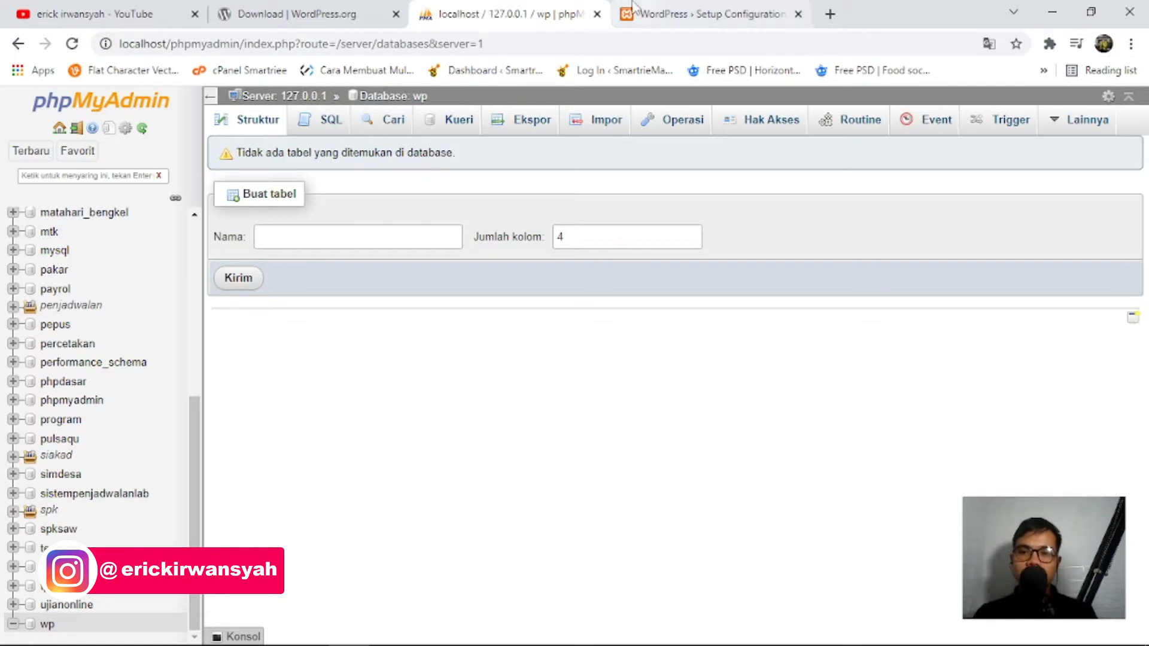
left_click(634, 8)
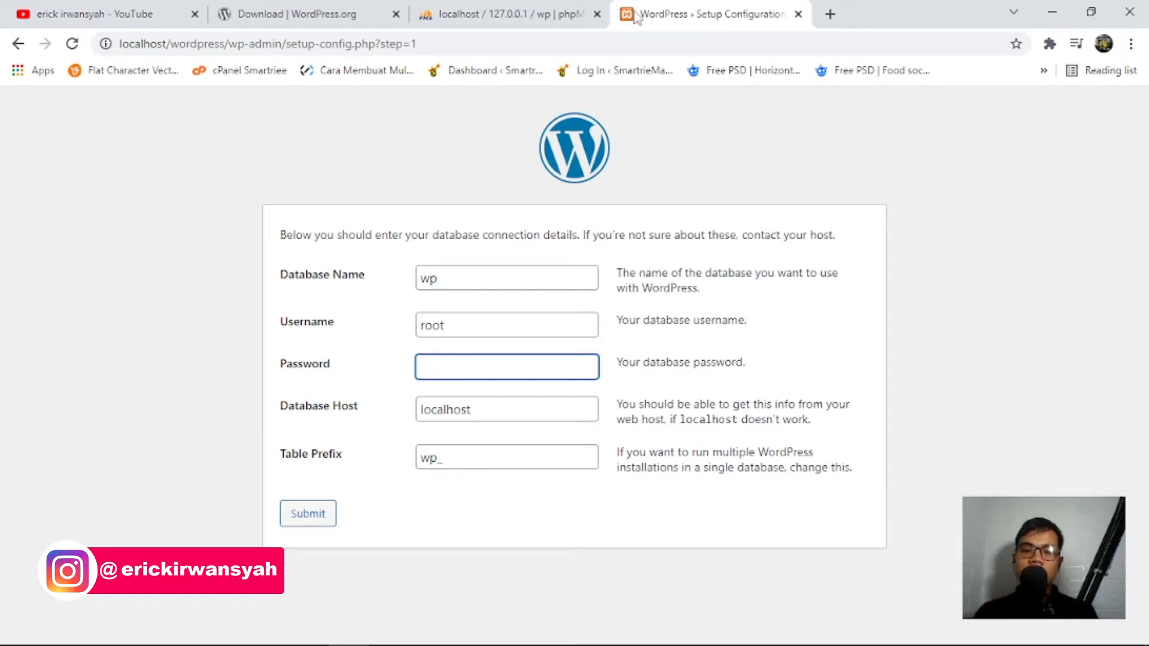
Keep the wp_ table prefix, submit the details, and run the installation.
left_click(505, 458)
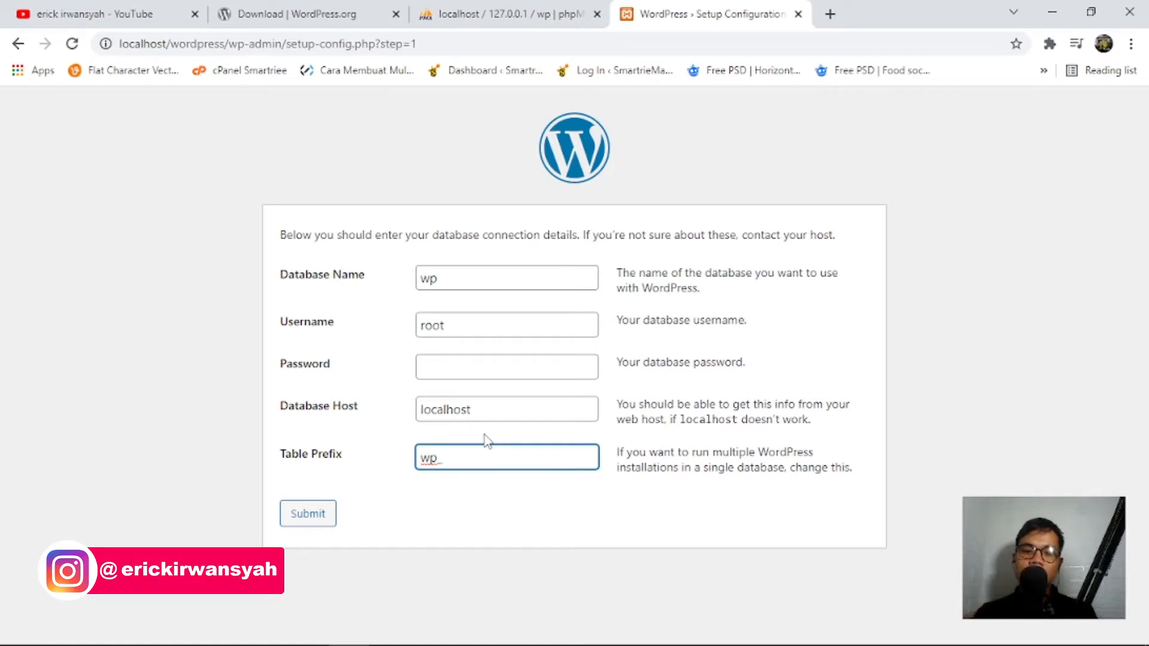
left_click_drag(475, 457, 385, 468)
left_click(482, 523)
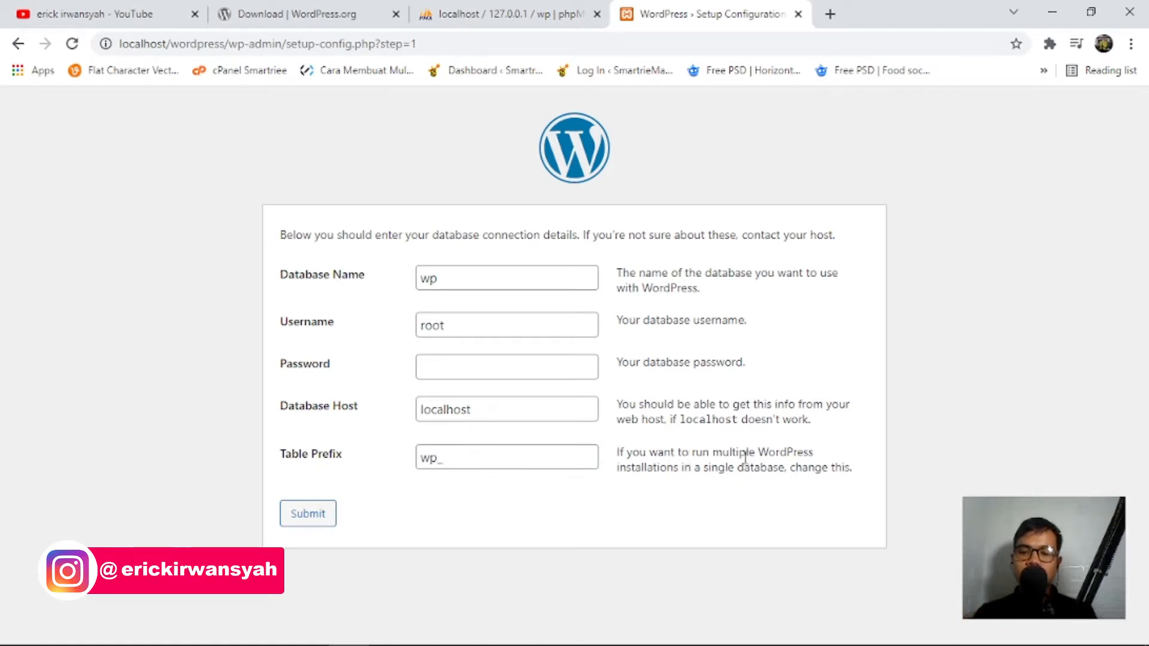
left_click_drag(685, 472, 846, 479)
left_click(852, 479)
left_click_drag(460, 458, 411, 448)
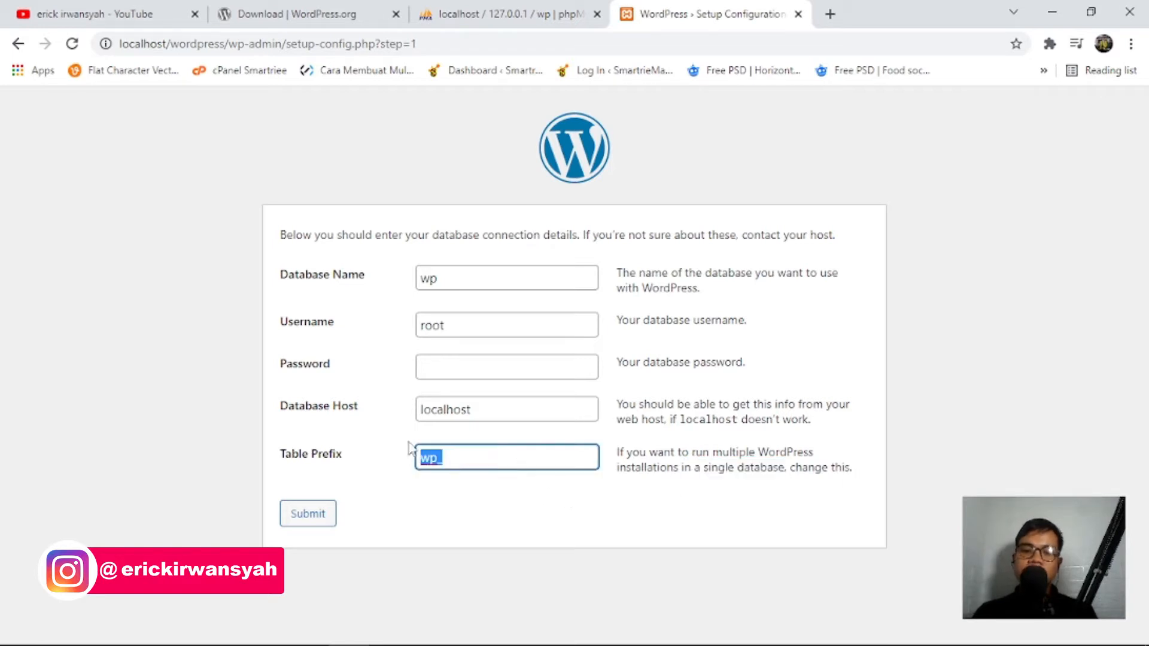
left_click(495, 511)
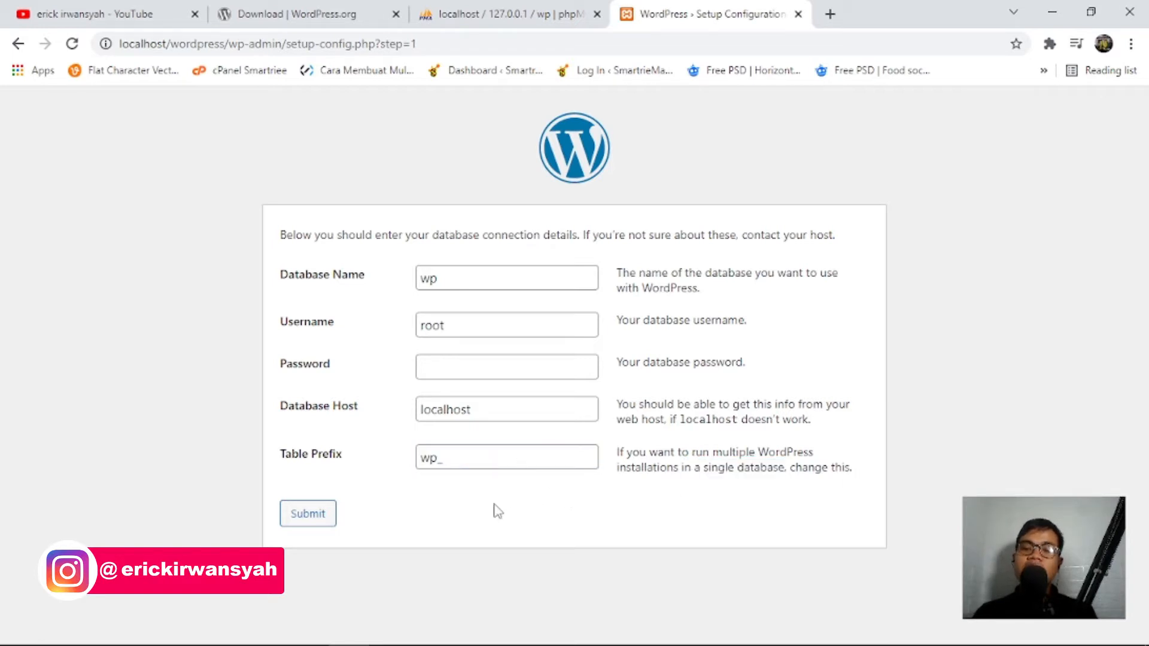
left_click(320, 521)
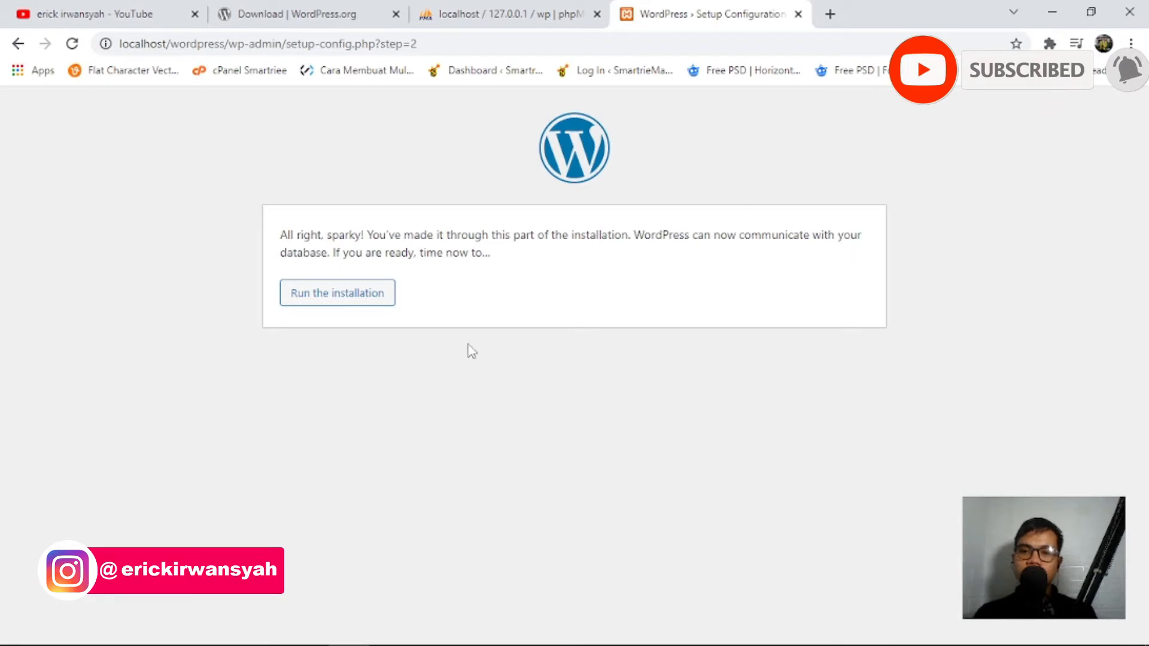
left_click(370, 294)
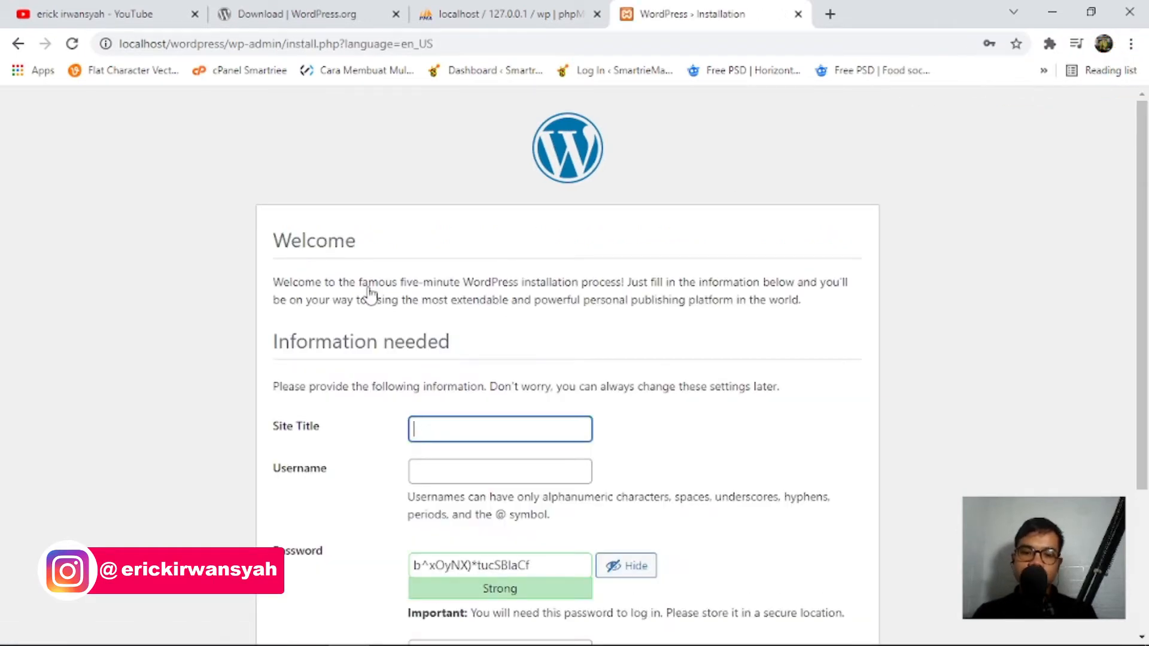
Enter 'Mothers Light' as the Site Title on the installation form.
scroll(447, 308, "down", 3)
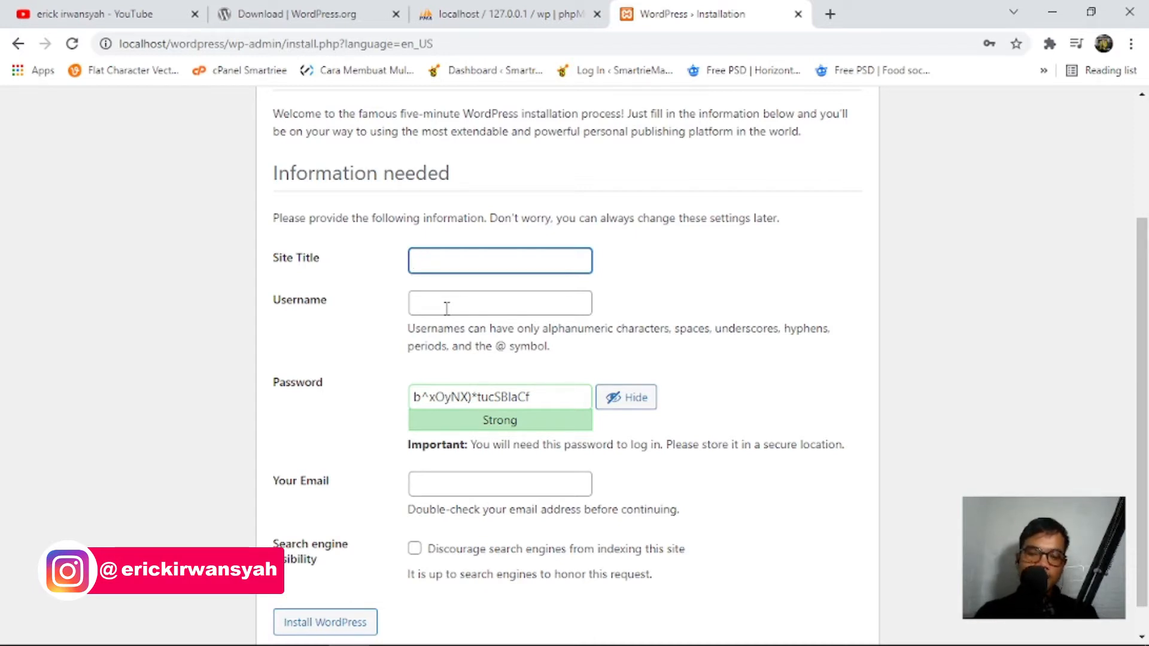
type("M")
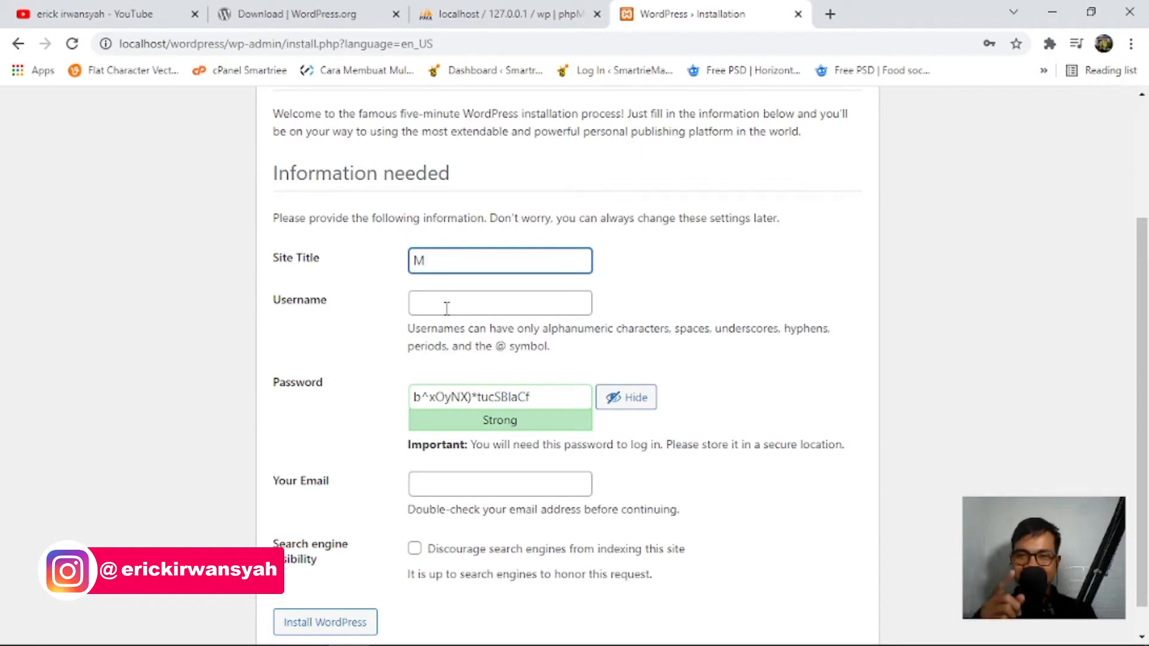
type("toher")
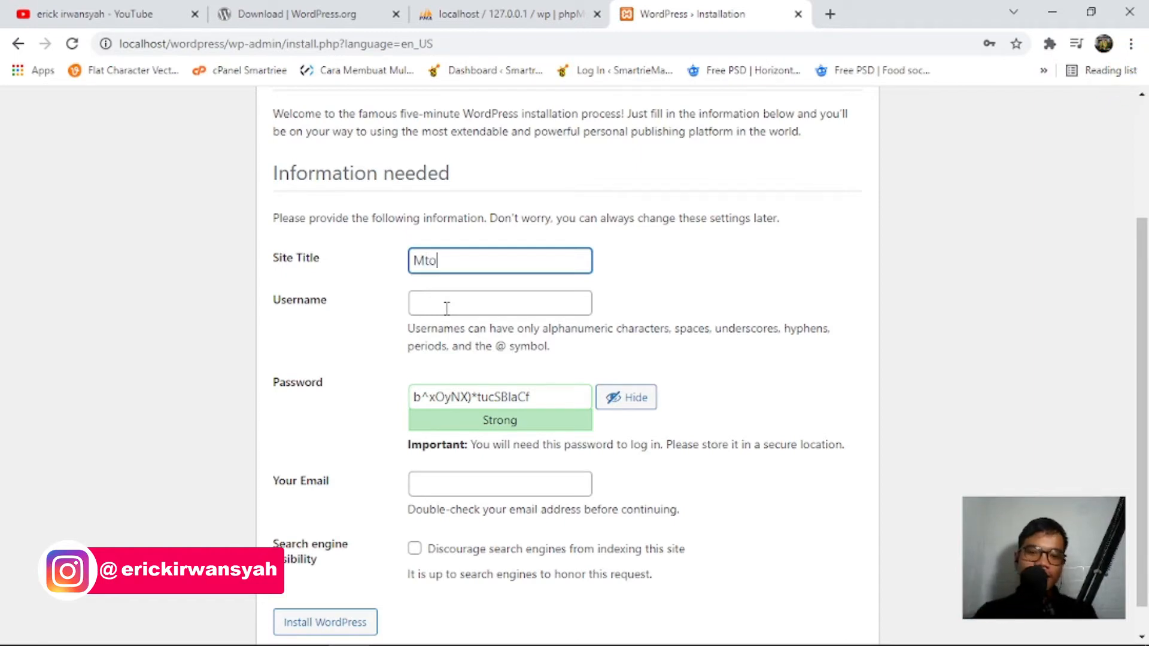
key("BackSpace")
key("BackSpace")
key("BackSpace")
key("BackSpace")
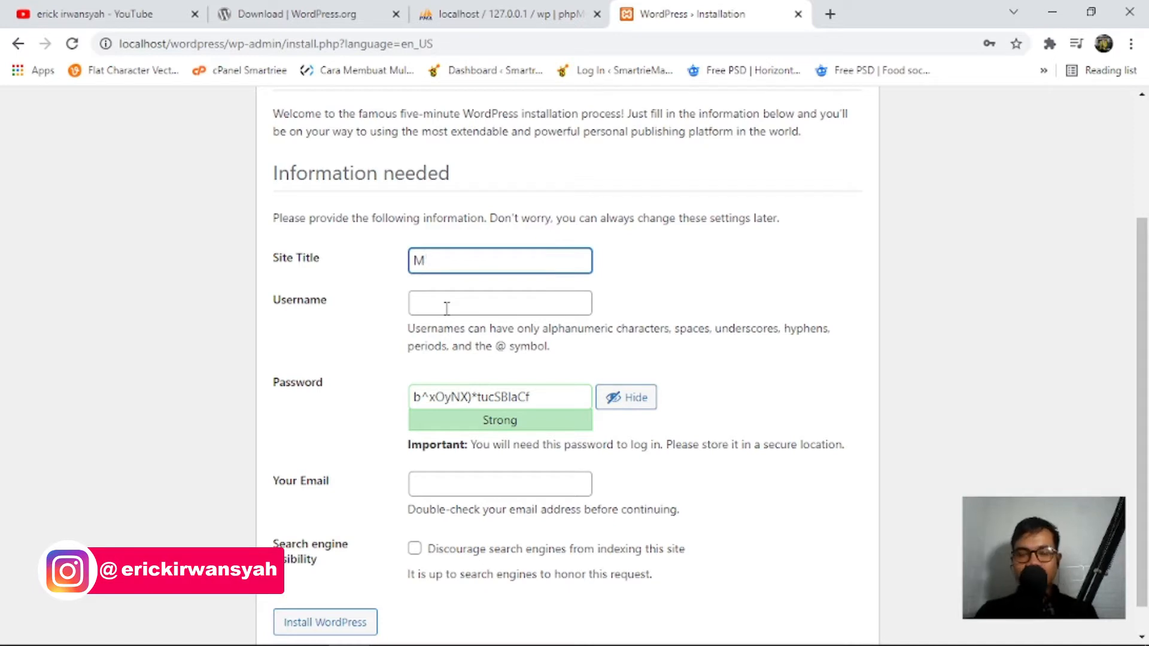
type("oher")
key("BackSpace")
key("BackSpace")
key("BackSpace")
type("the")
key("BackSpace")
key("BackSpace")
key("BackSpace")
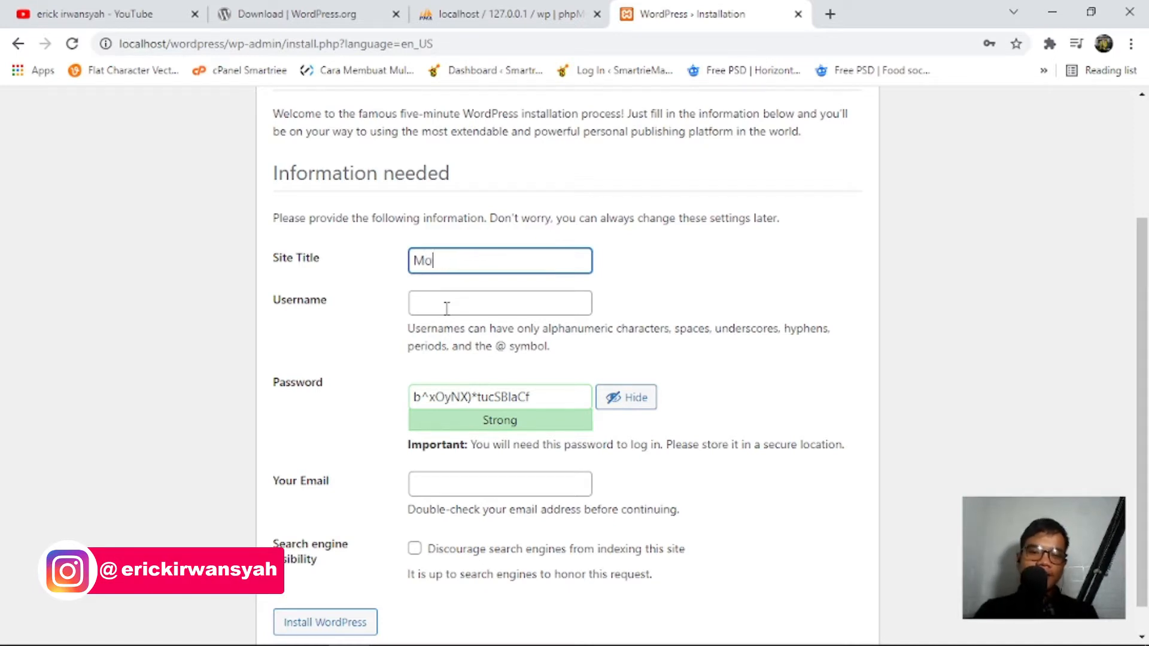
type("thers i")
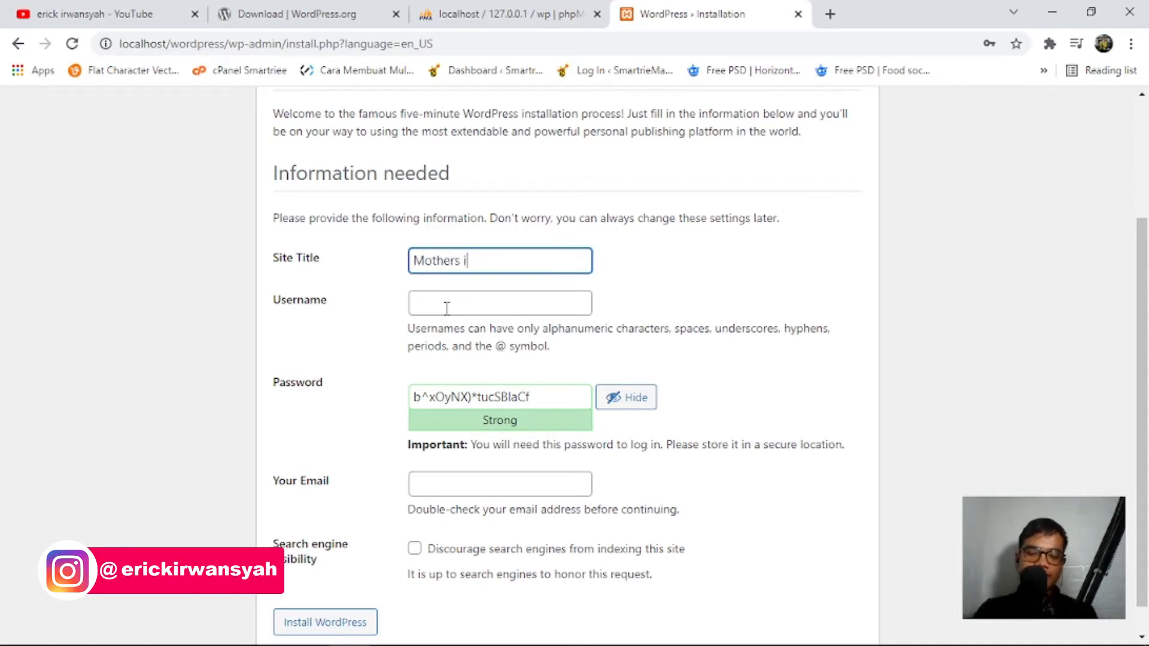
type("ght")
key("BackSpace")
key("BackSpace")
key("BackSpace")
type("L")
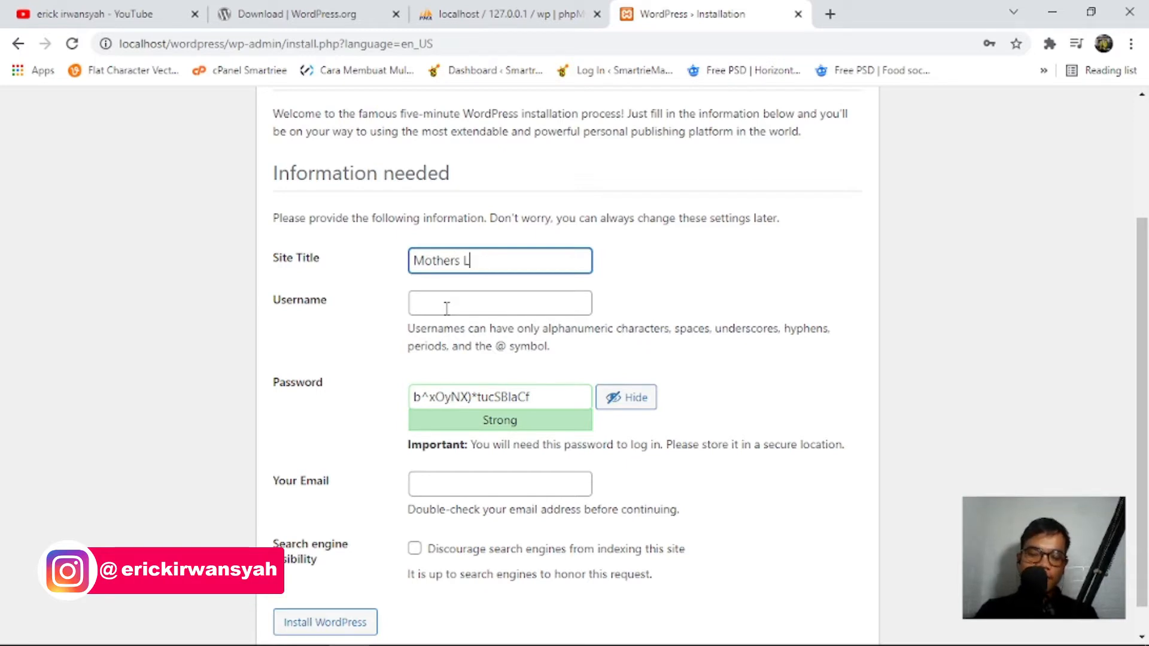
type("u")
type("ght")
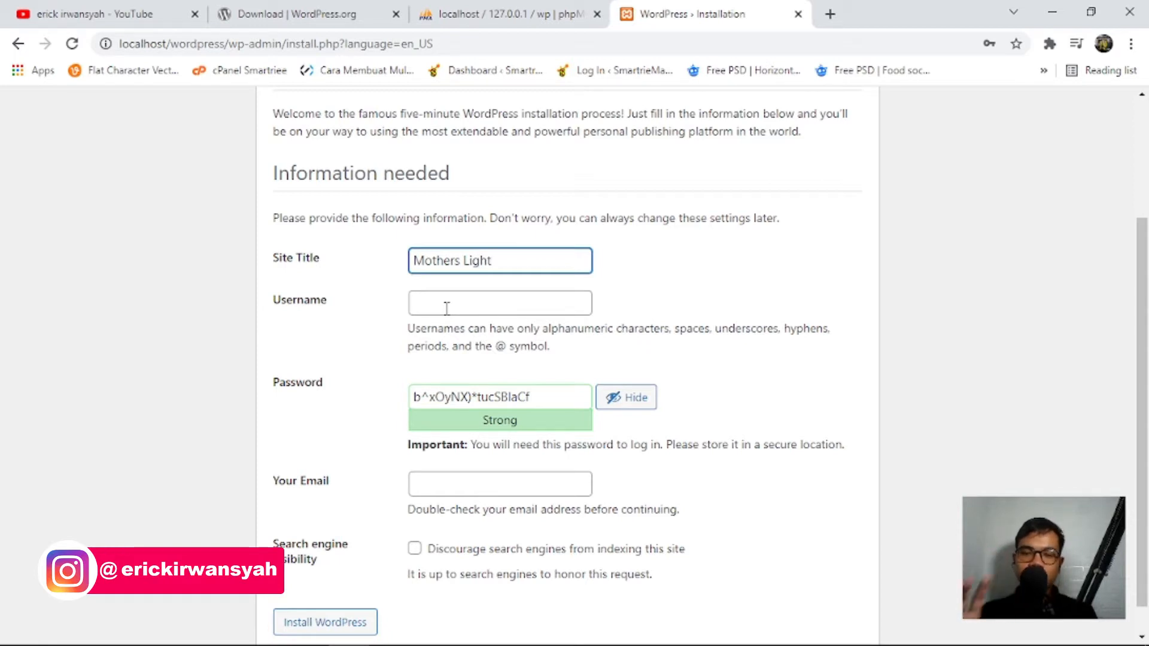
left_click(446, 308)
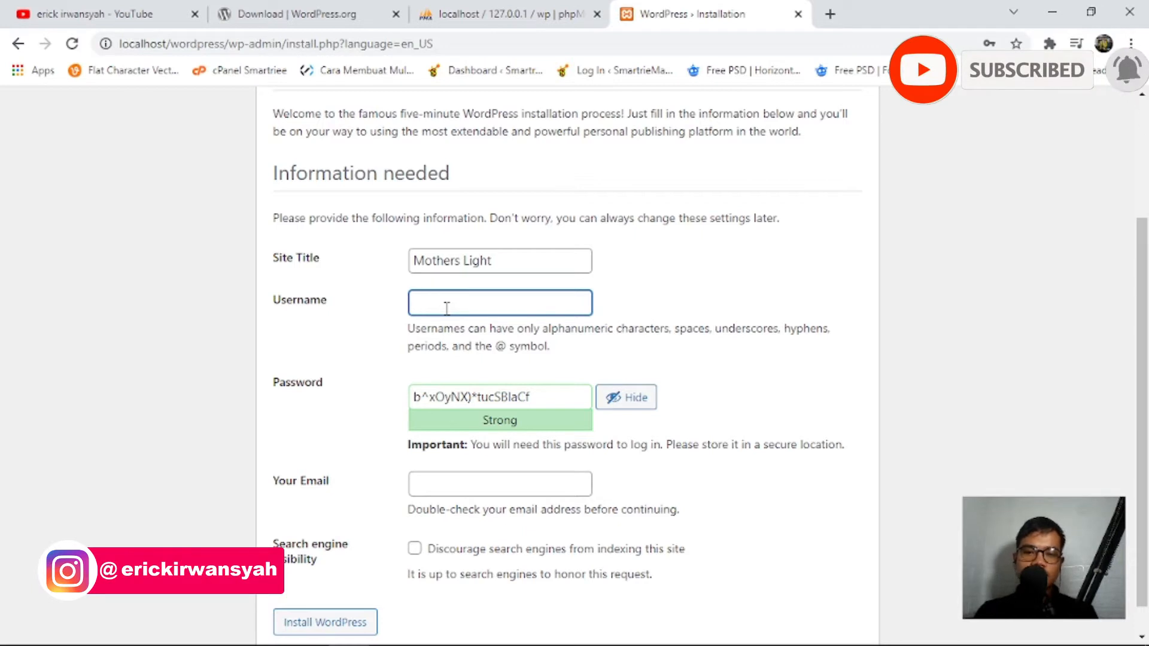
Enter 'admin' as the username and replace the generated password with your own, rated Medium.
type("admin")
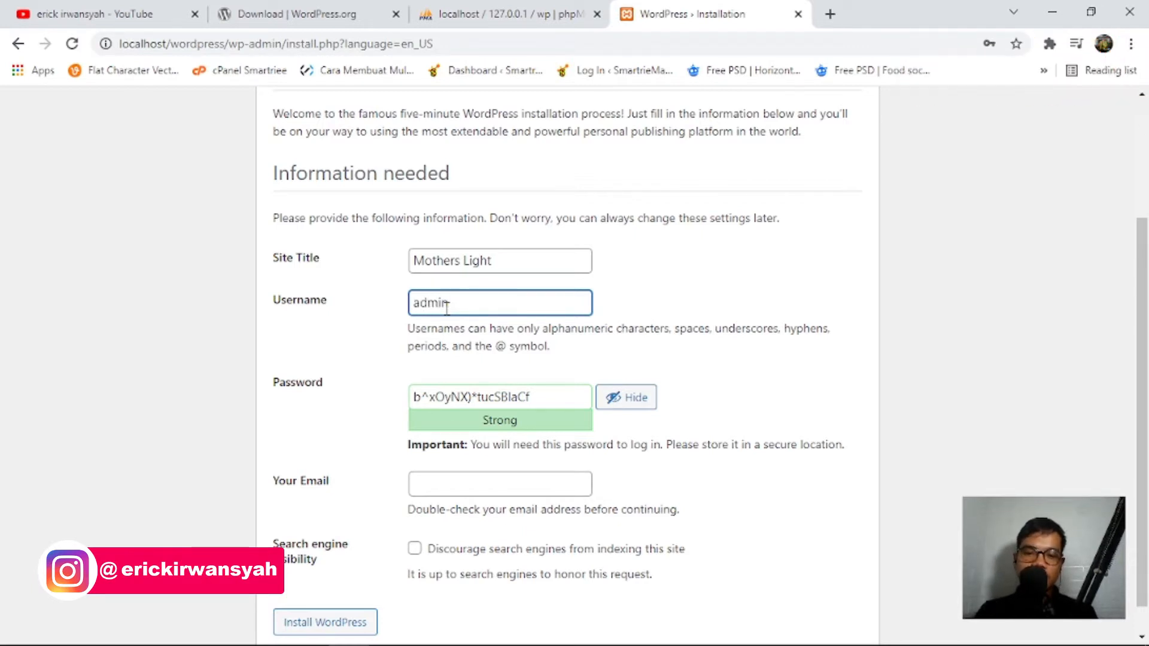
left_click_drag(549, 399, 370, 390)
key("BackSpace")
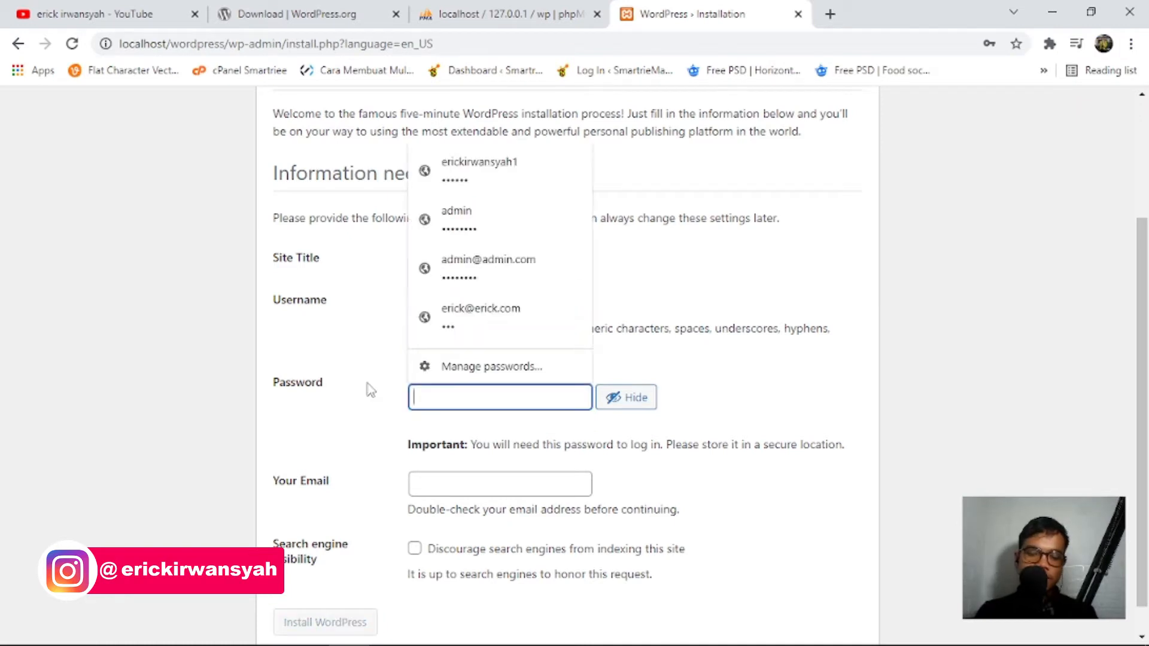
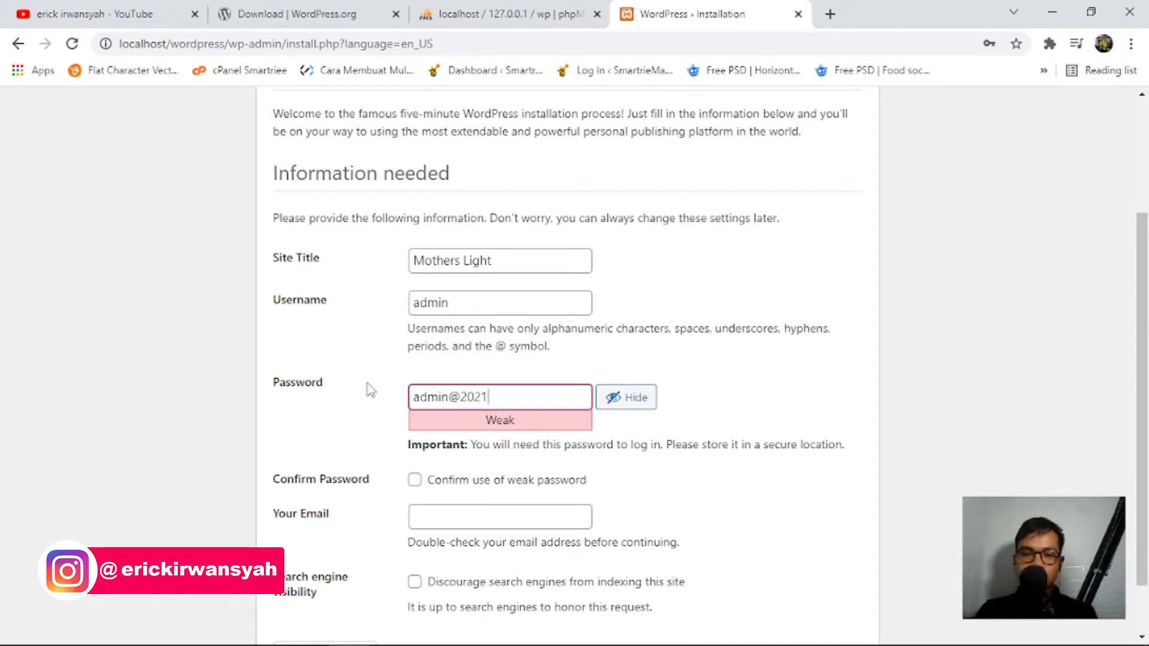
key("Left")
key("Left")
key("Left")
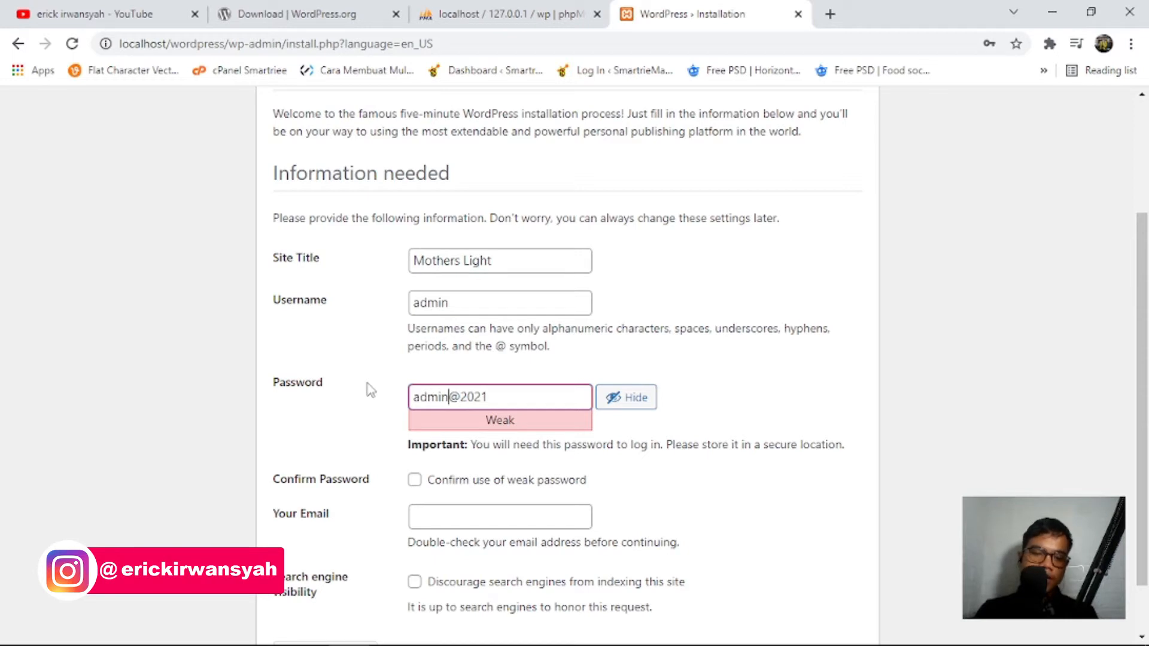
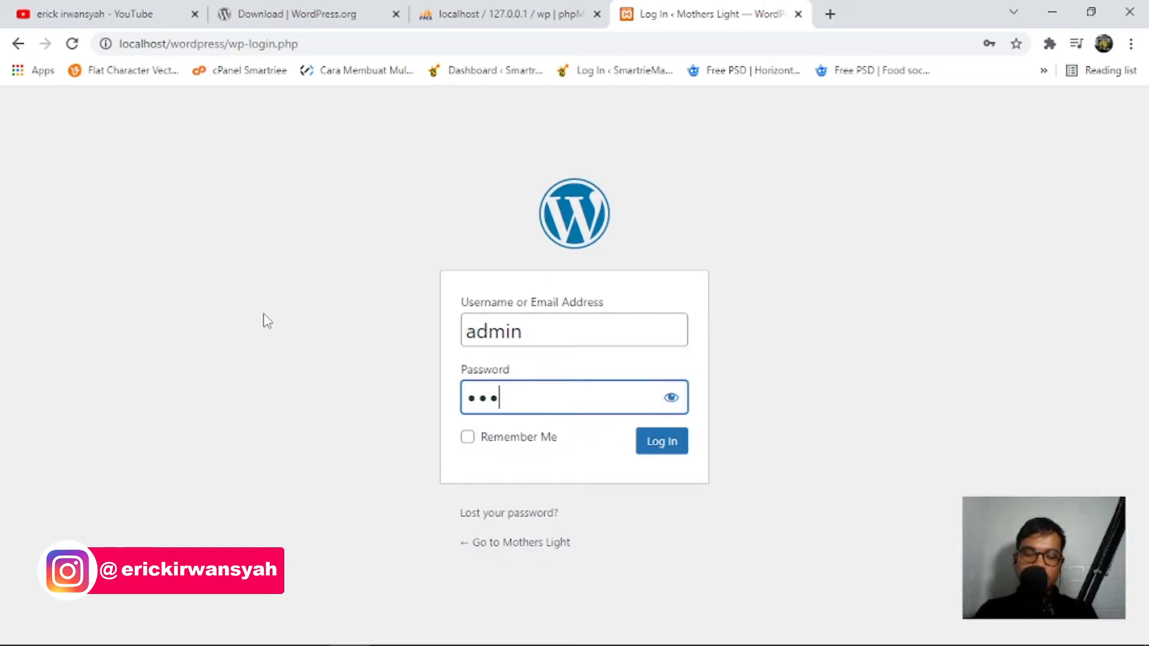
Log in to the Mothers Light dashboard as admin, revealing the retyped password to verify it first.
key("BackSpace")
key("BackSpace")
key("BackSpace")
key("BackSpace")
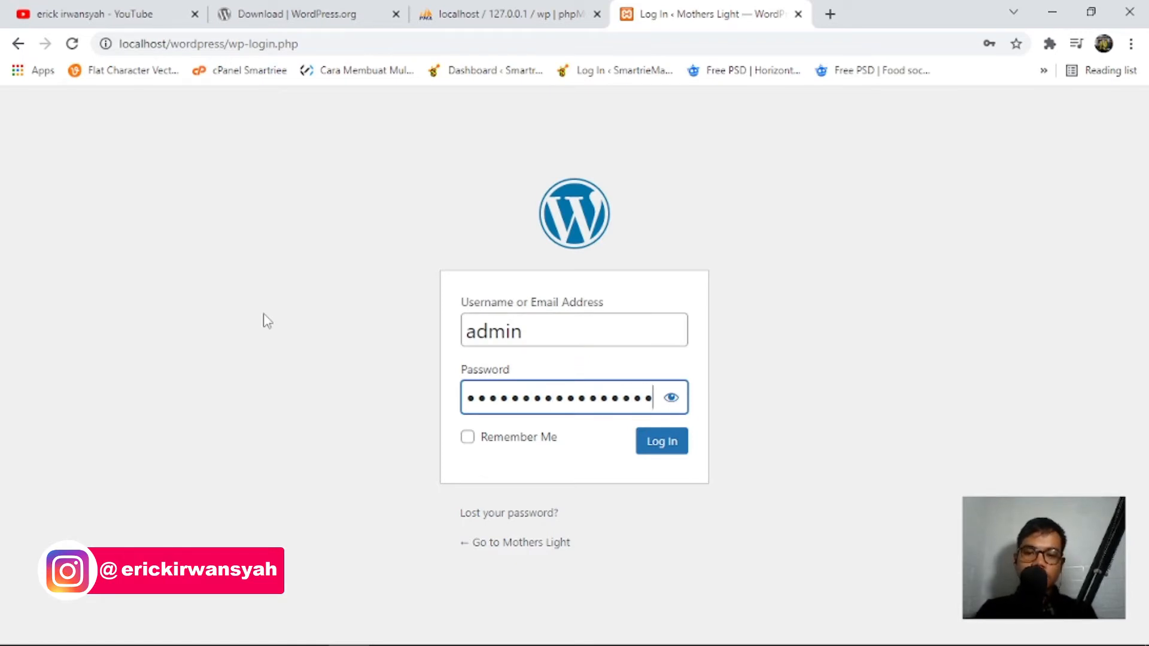
left_click(667, 404)
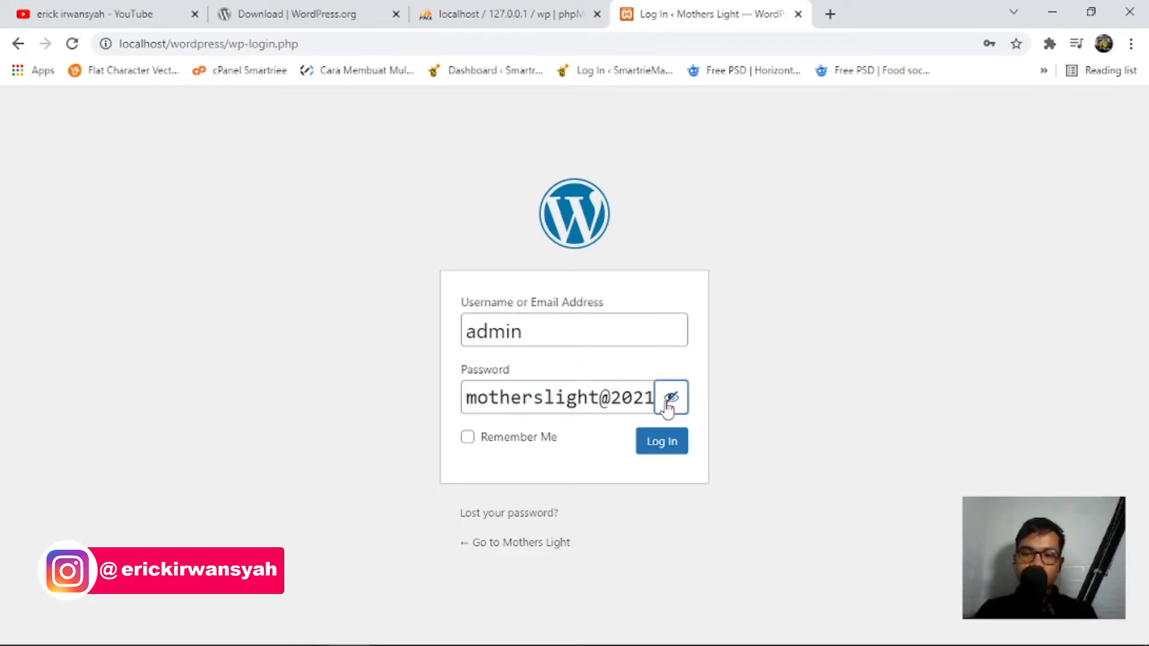
left_click(657, 442)
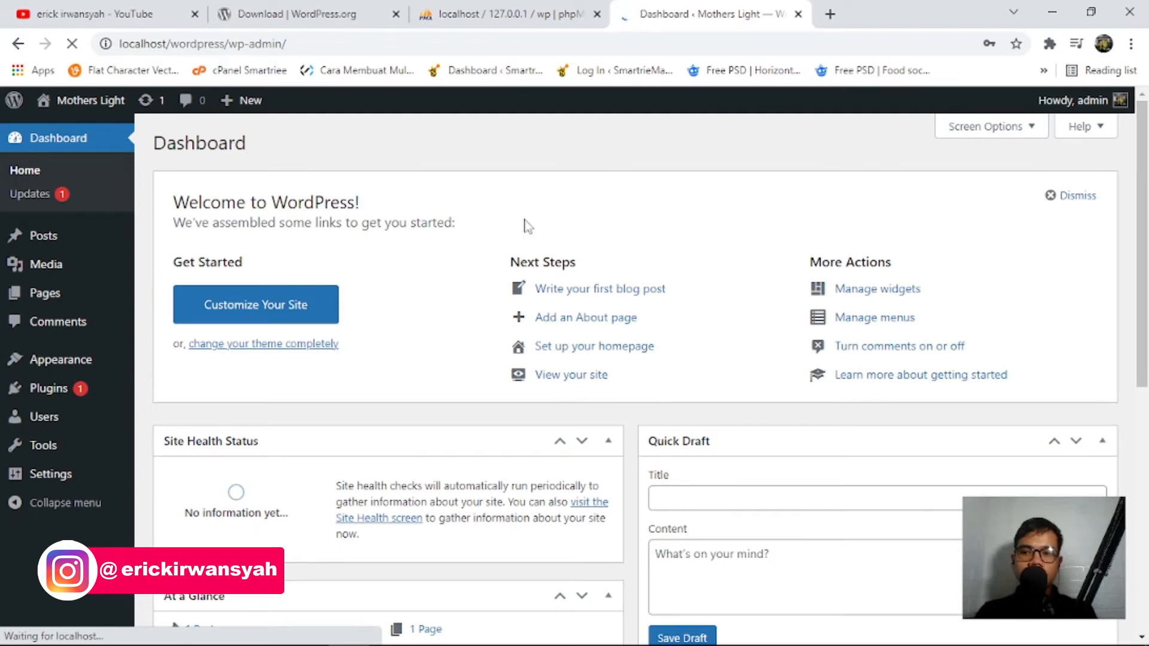
Dismiss Chrome's password prompt and open the site's front page in a new tab to view it.
left_click(1017, 70)
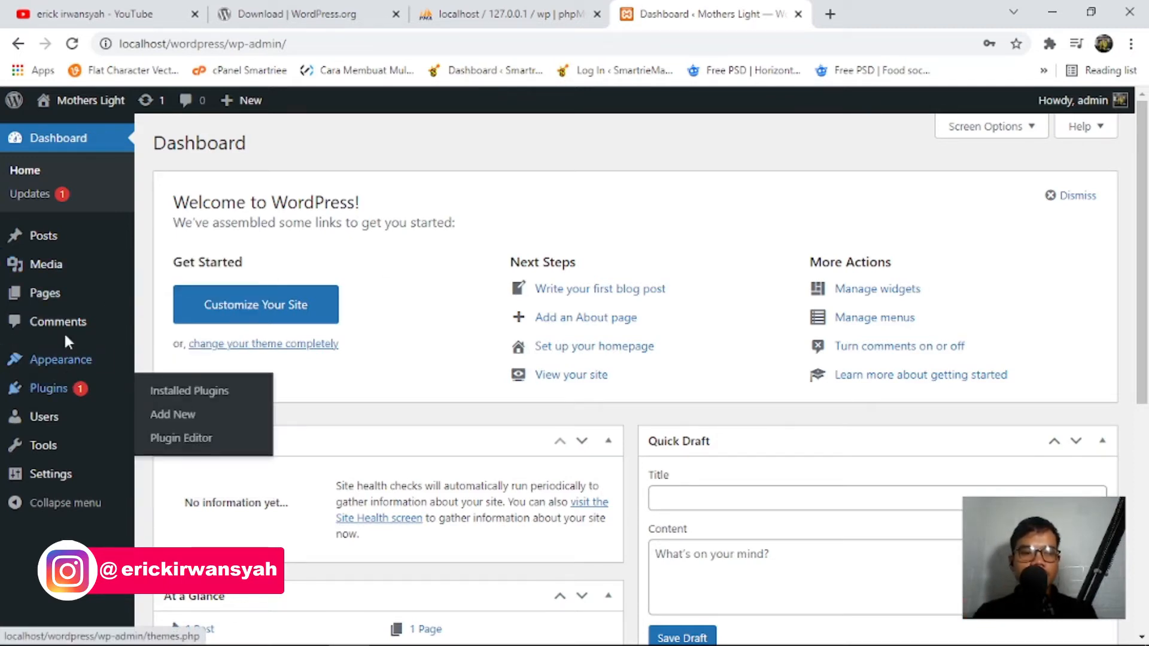
right_click(89, 108)
left_click(154, 118)
left_click(784, 14)
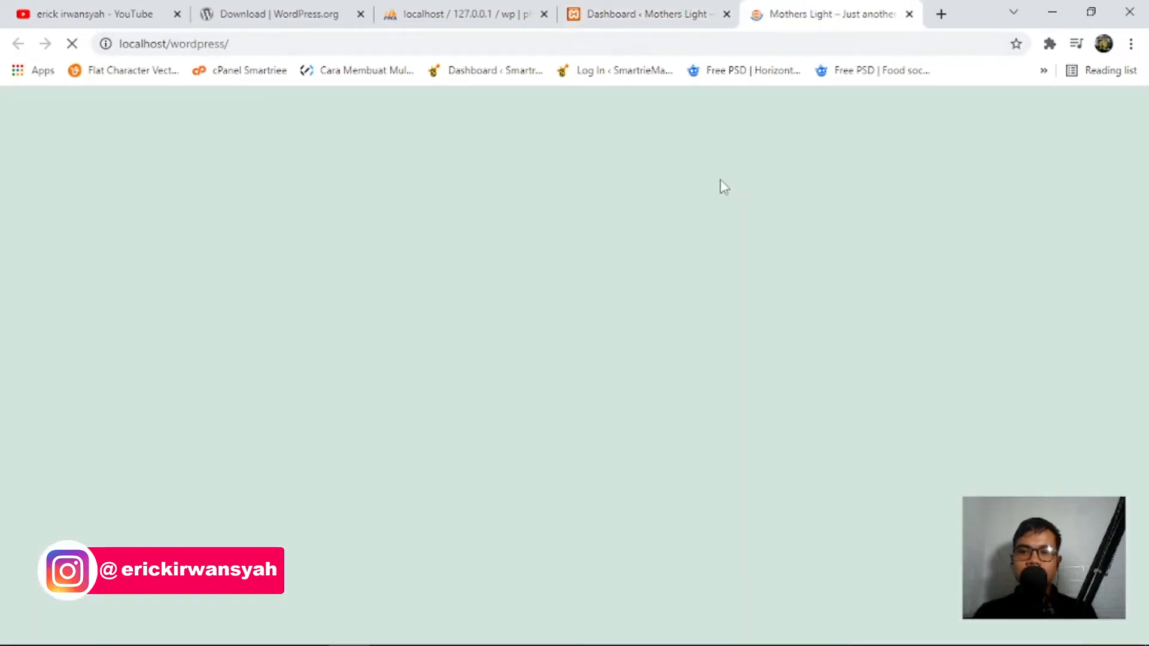
left_click_drag(471, 187, 692, 282)
left_click(692, 282)
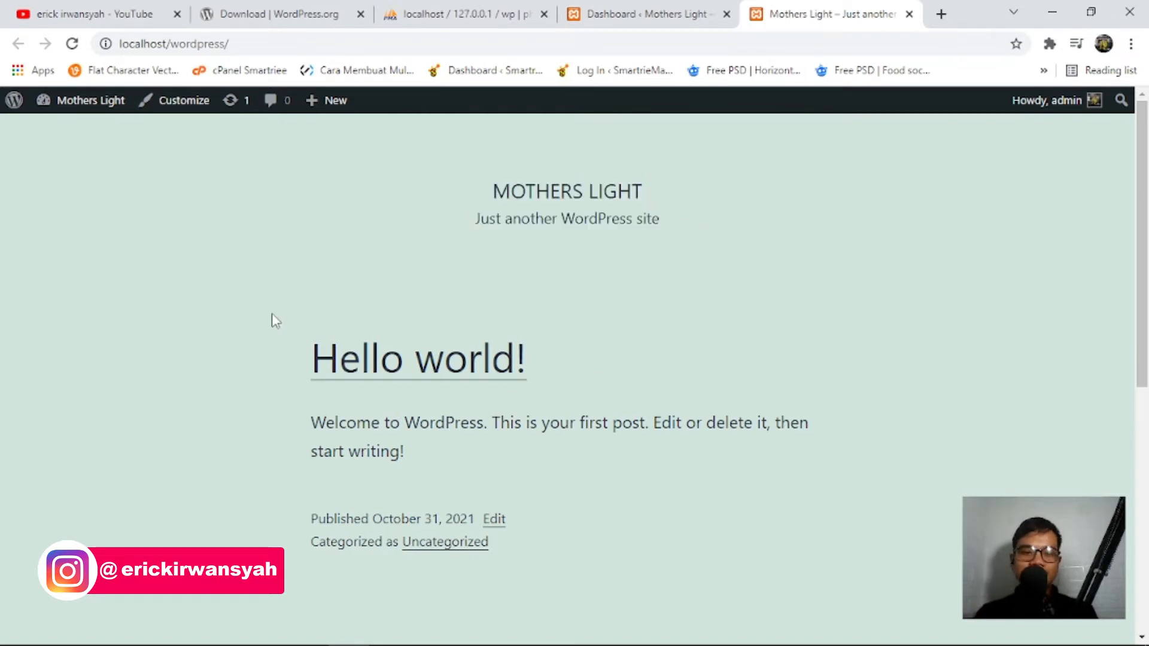
Return to the Dashboard and go to Plugins > Add New.
left_click(640, 13)
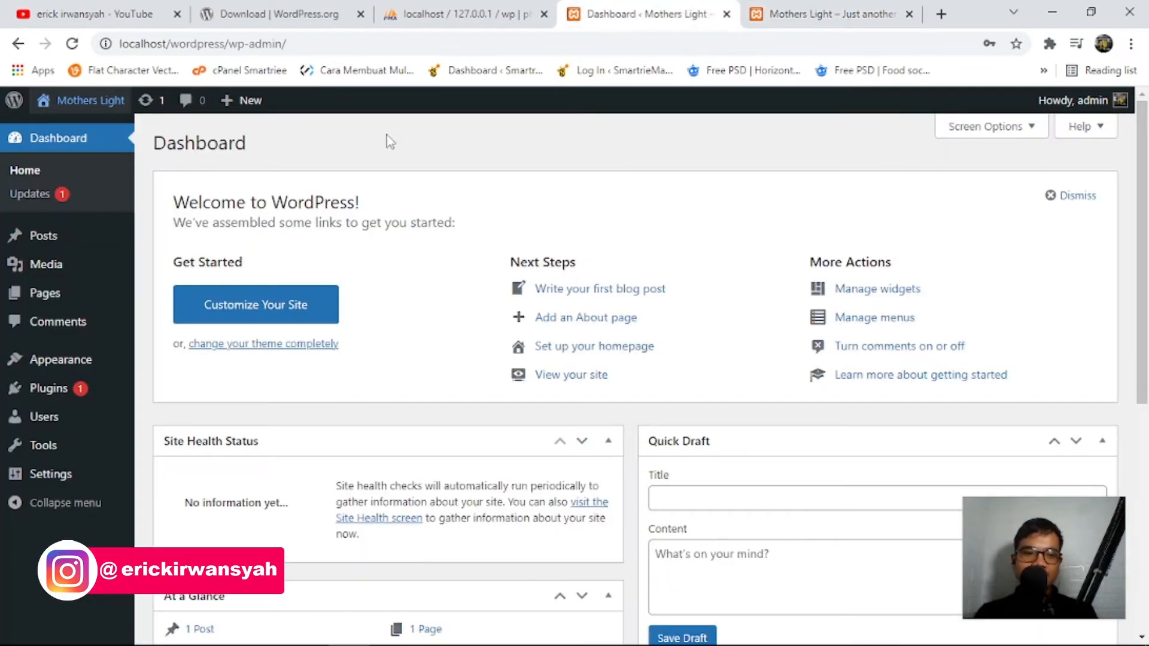
mouse_move(88, 379)
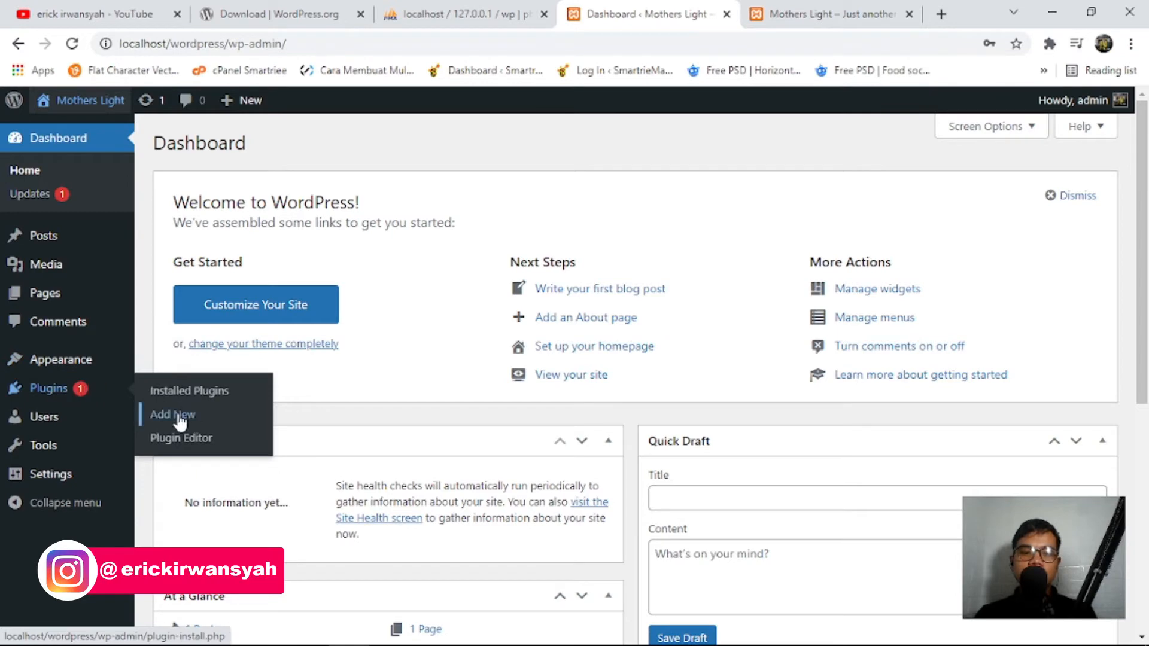
left_click(165, 415)
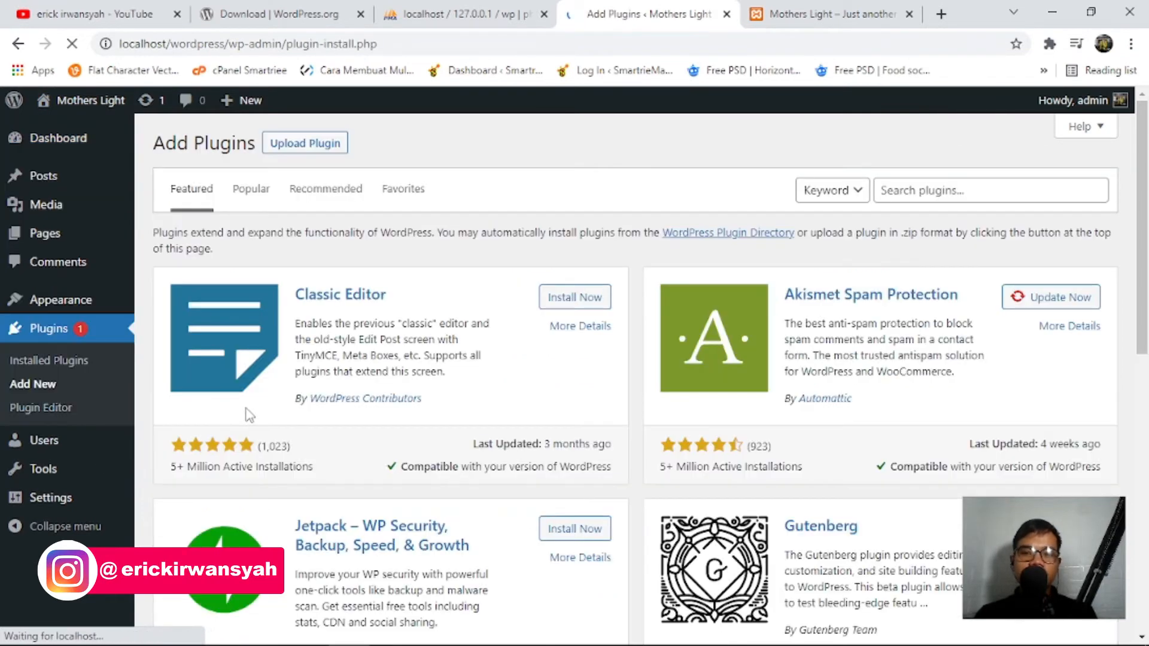
Search plugins for 'elementor', then install and activate Elementor Website Builder.
left_click(923, 192)
type("elem")
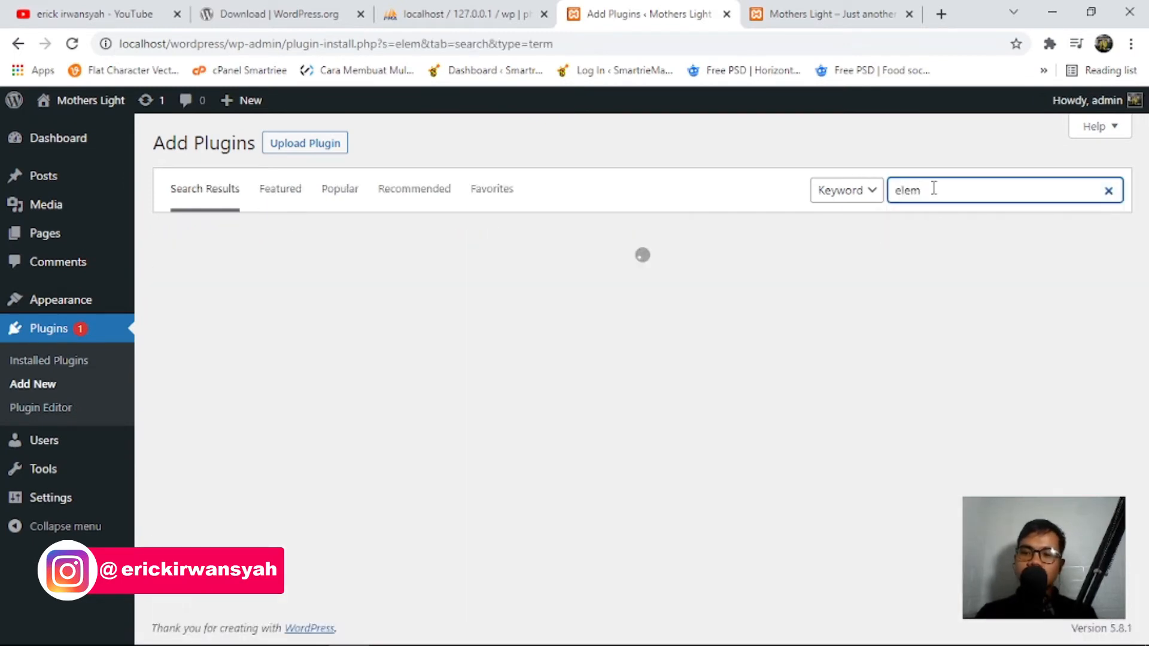
type("entor")
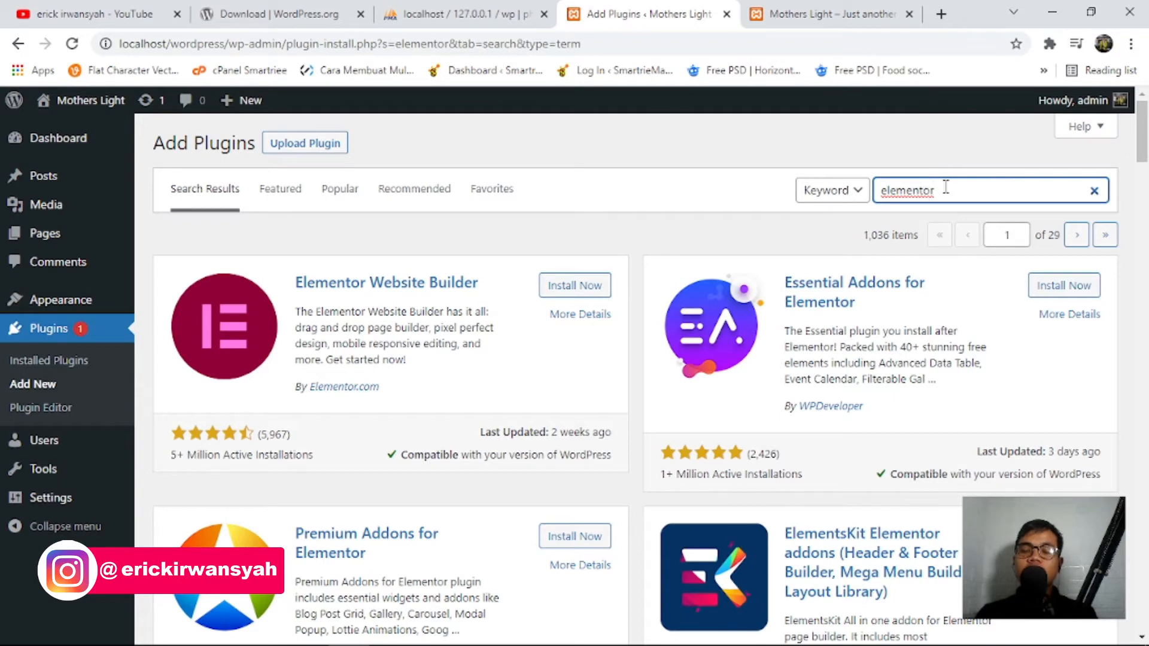
left_click(584, 294)
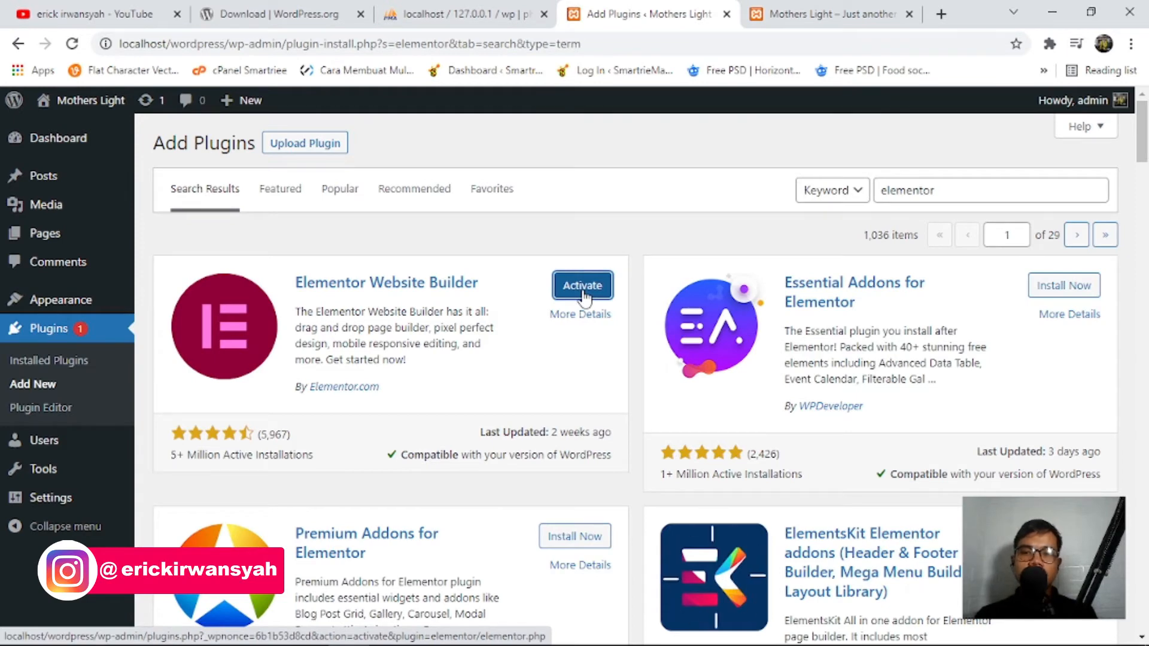
left_click(583, 287)
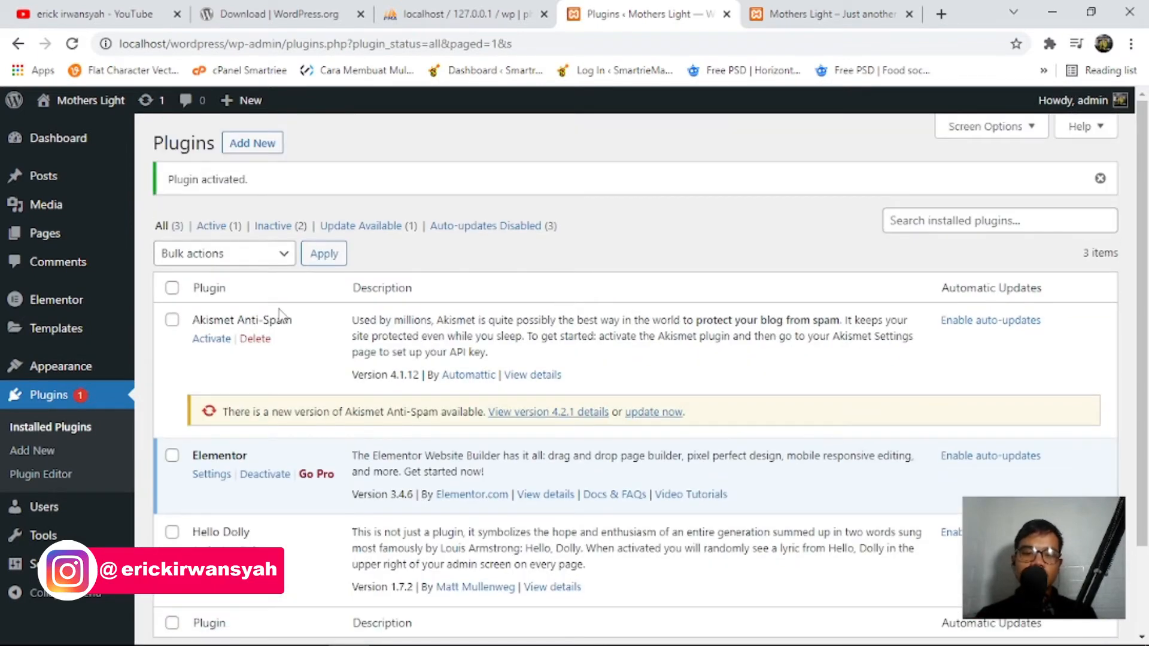
Open Elementor's Go Pro upgrade page in a new tab.
scroll(254, 444, "down", 1)
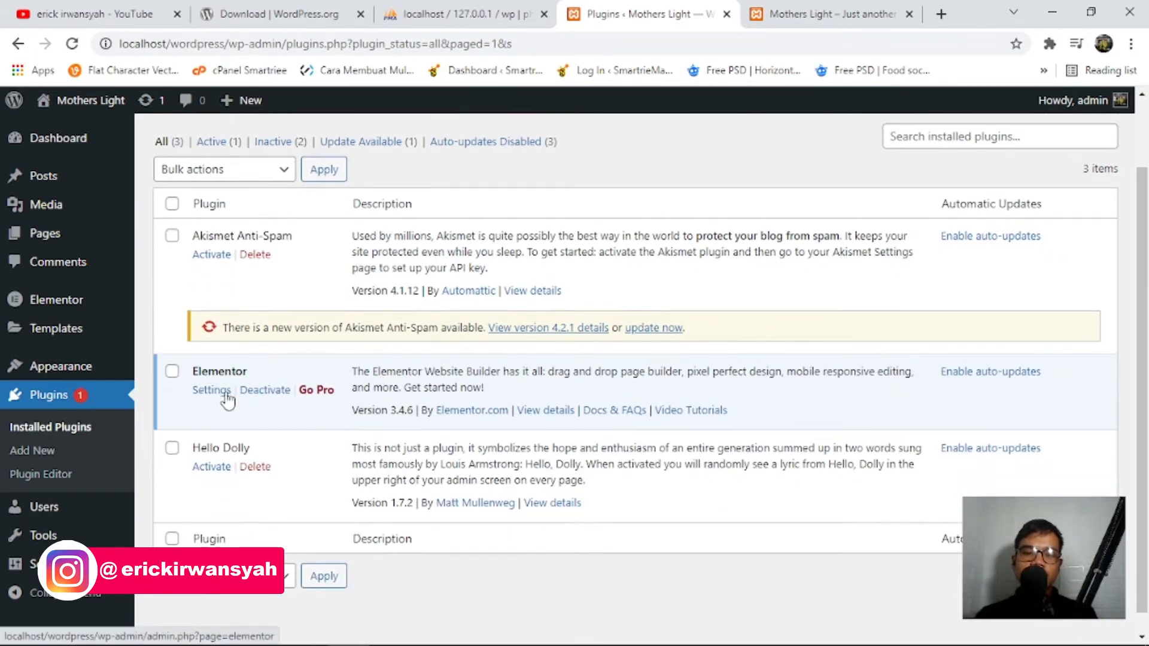
right_click(325, 398)
left_click(359, 408)
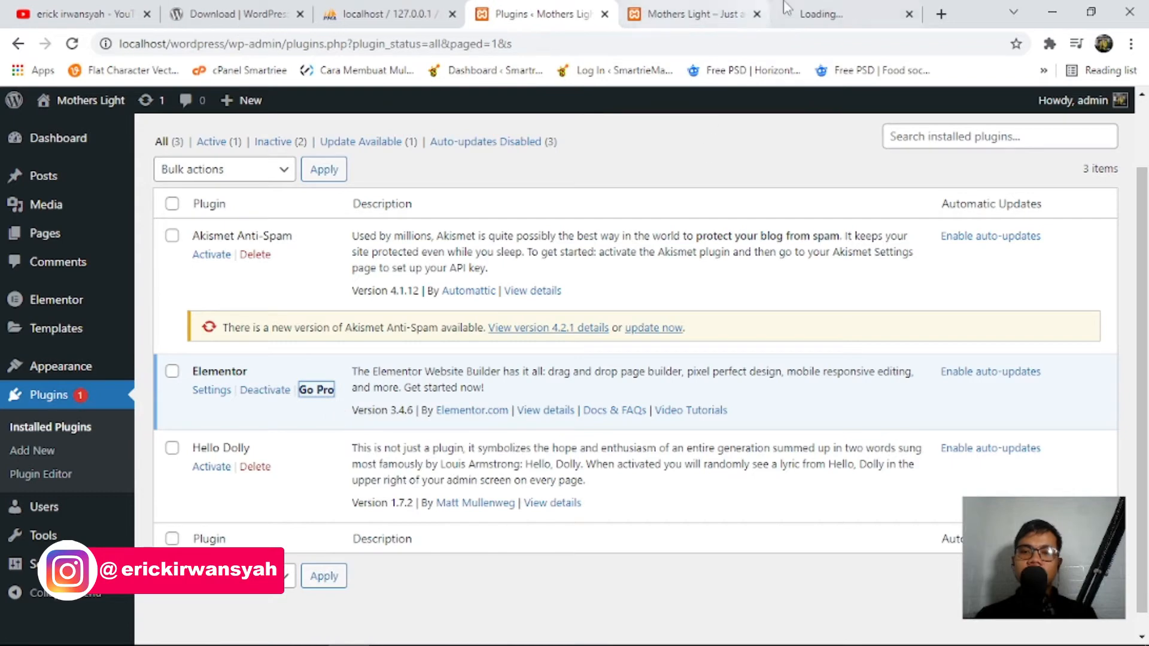
Browse the Elementor Pro pricing page, then close its tab.
left_click(829, 9)
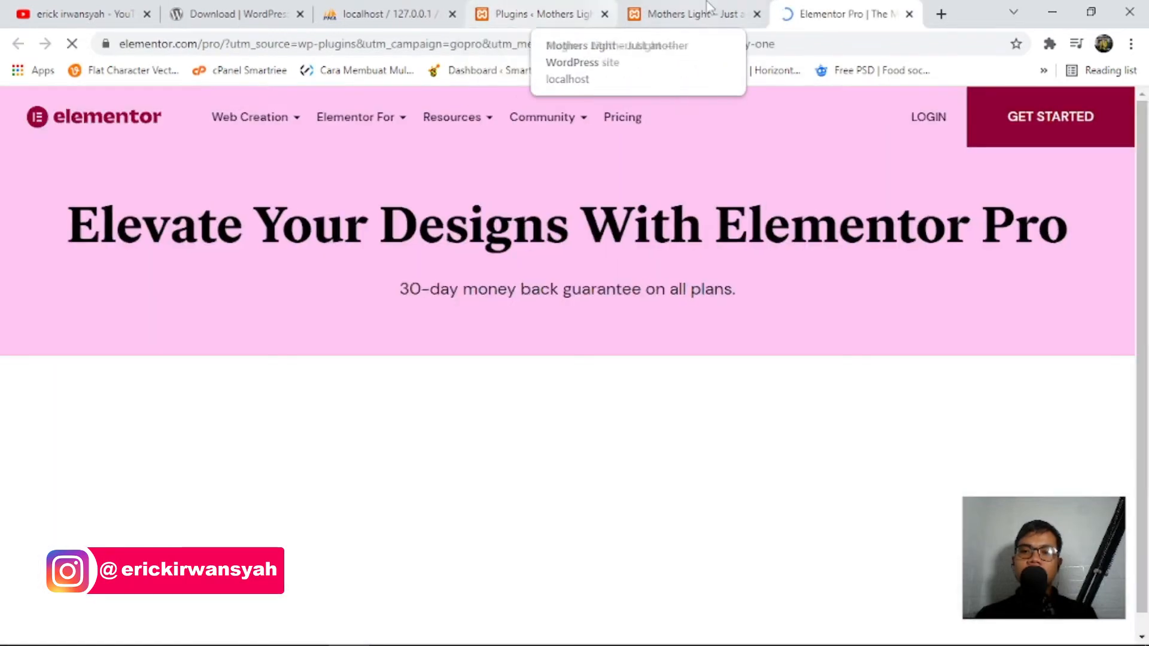
scroll(777, 271, "down", 6)
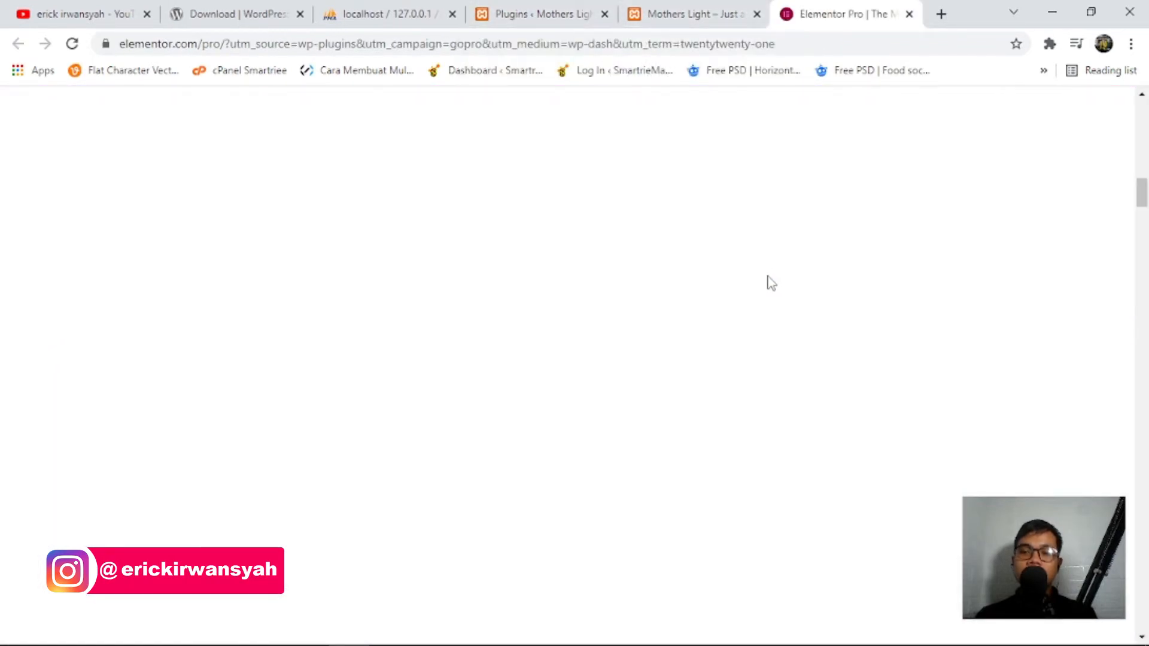
scroll(710, 352, "up", 5)
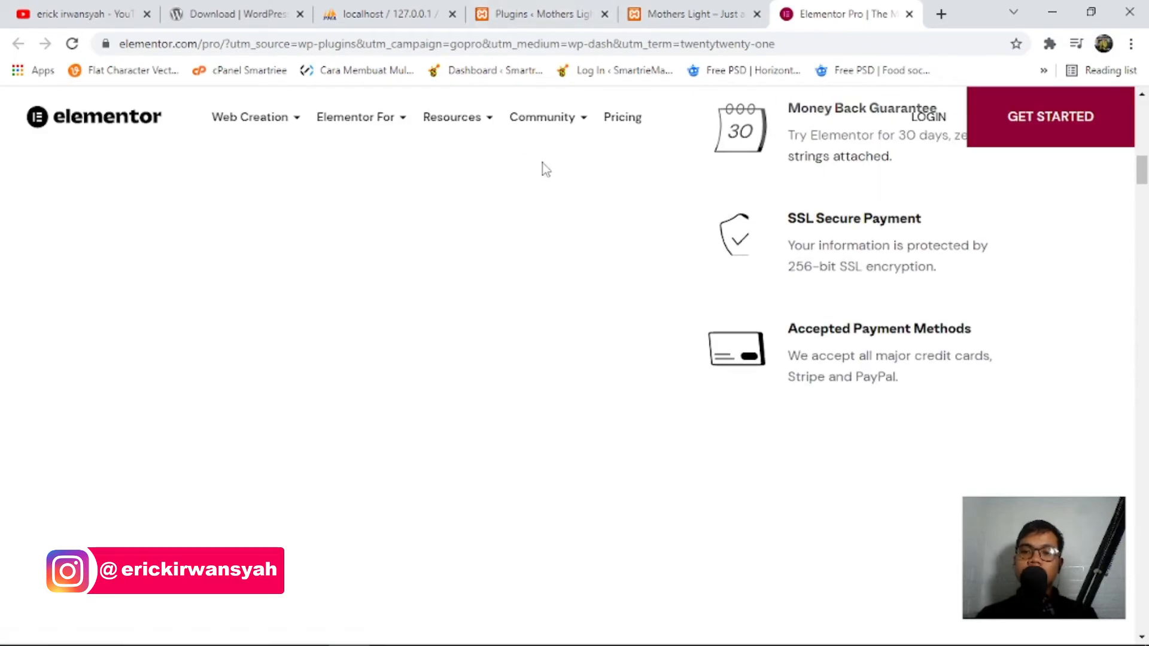
scroll(538, 179, "up", 5)
scroll(479, 270, "up", 4)
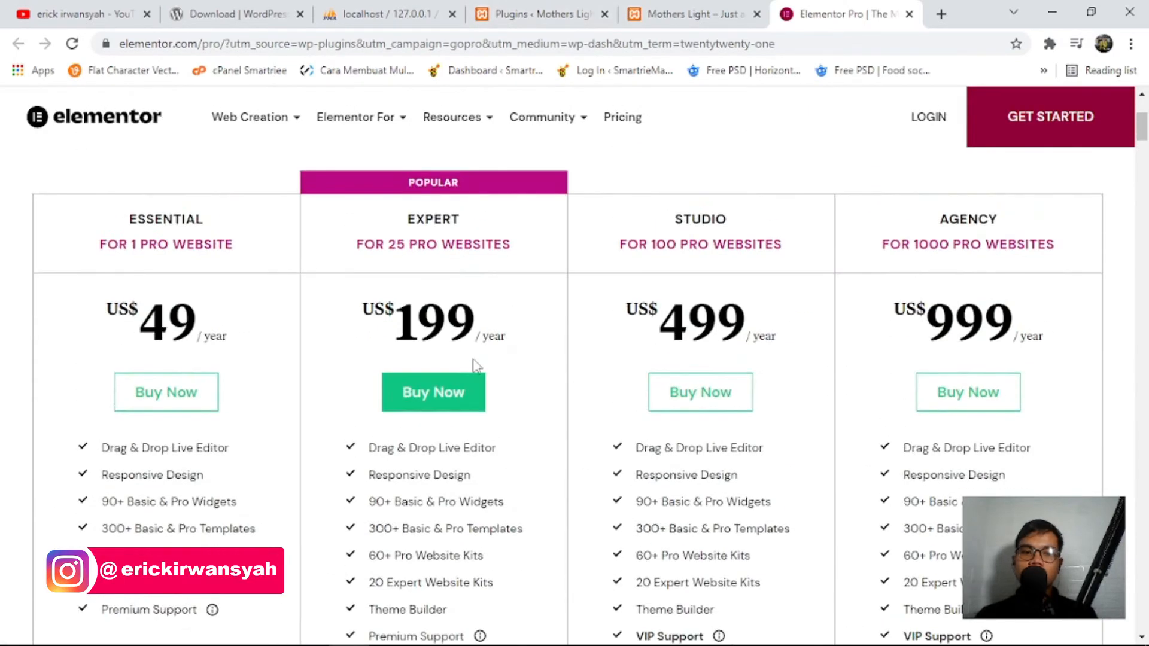
left_click(593, 4)
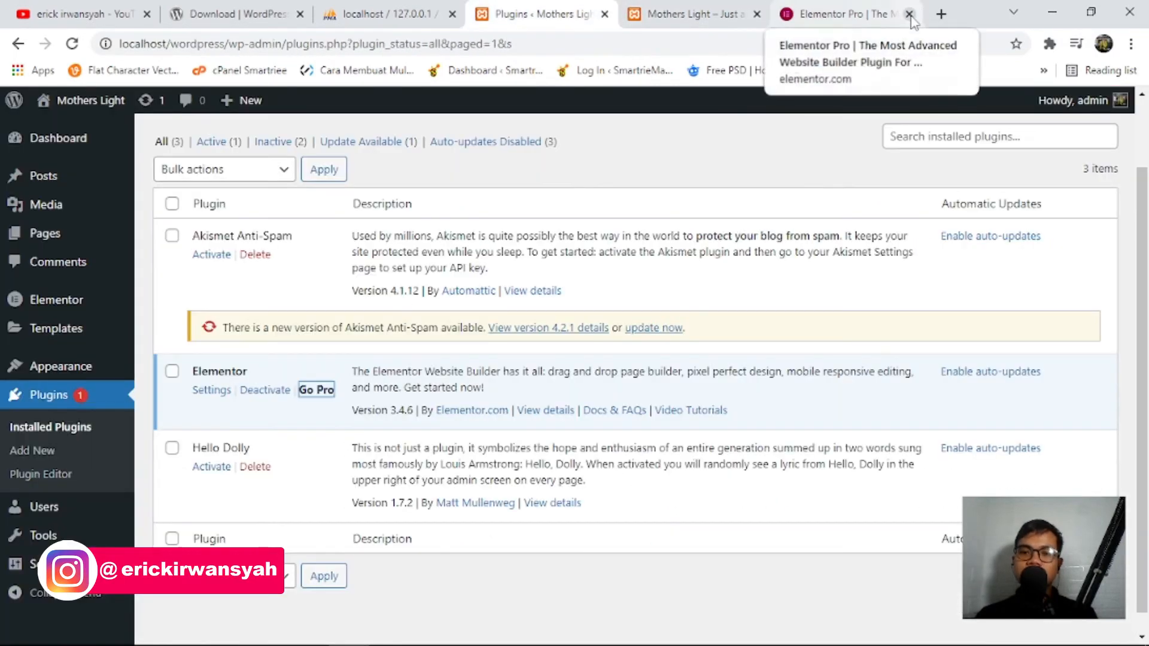
left_click(802, 7)
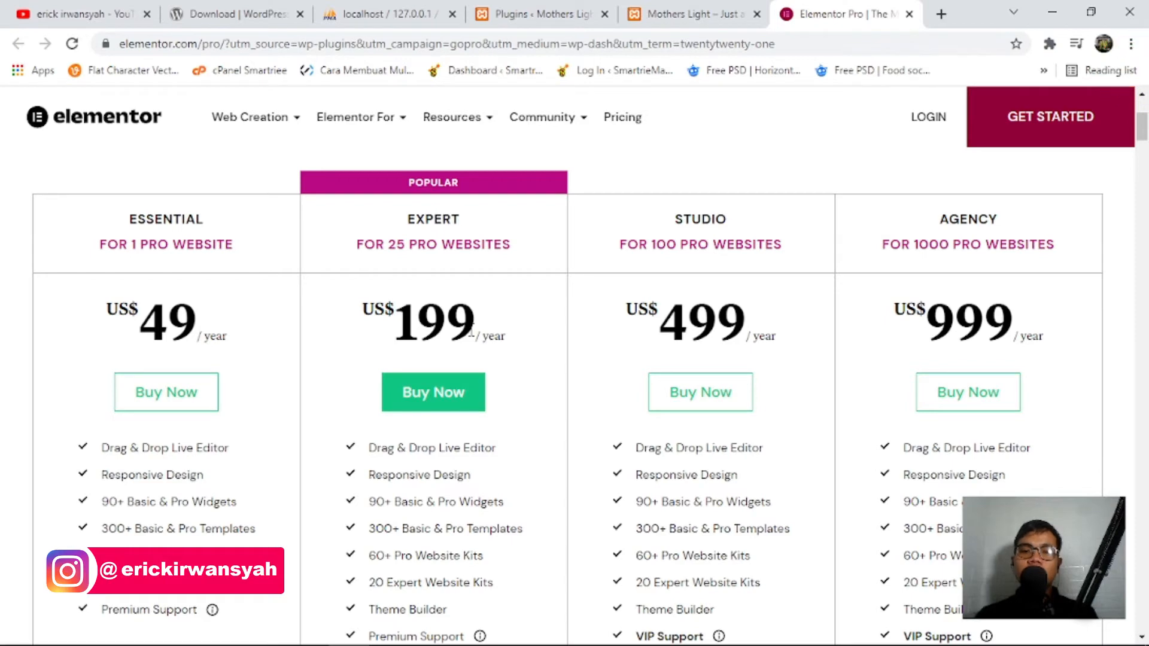
left_click(908, 16)
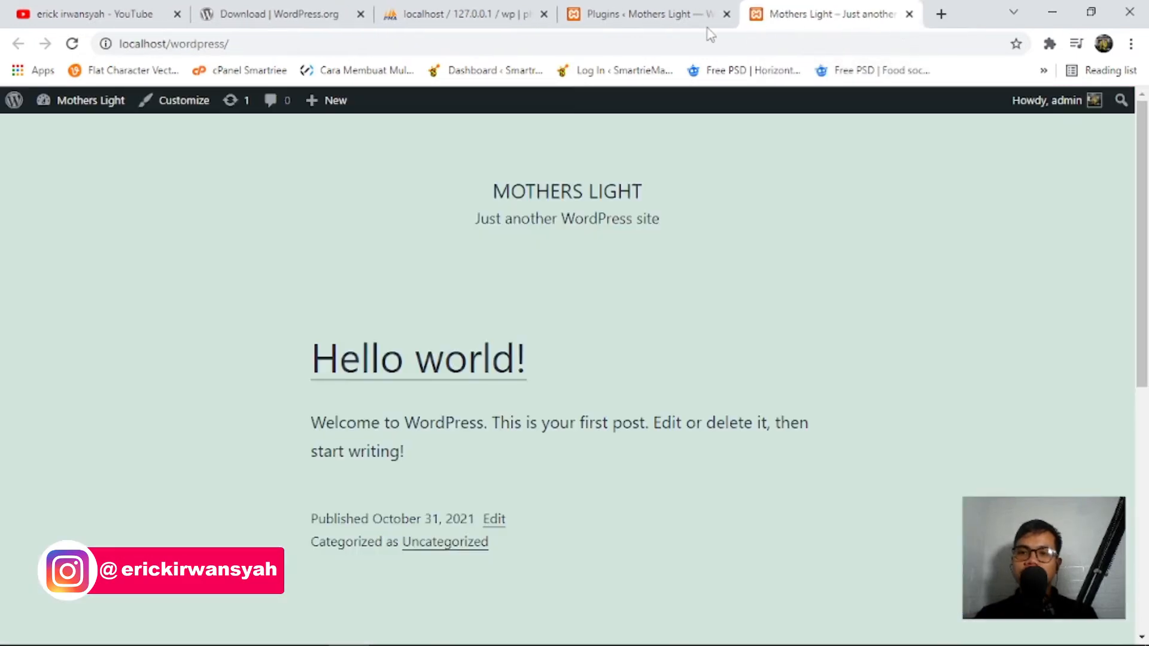
Reload the site front page and compare it with the Installed Plugins page.
left_click(634, 7)
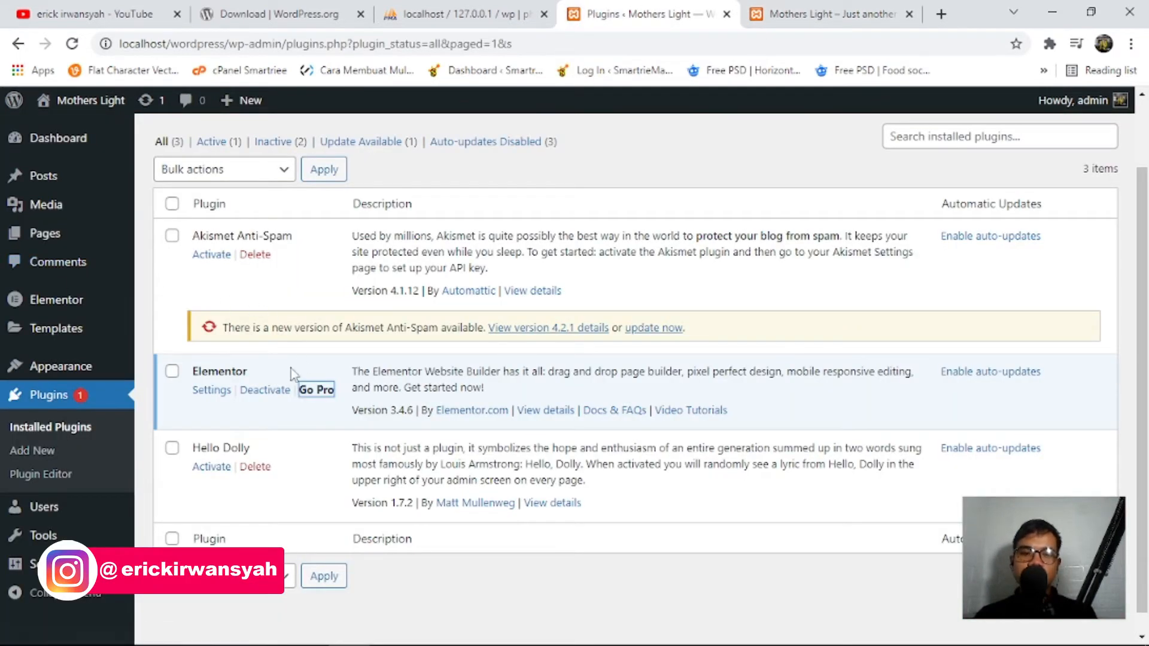
scroll(89, 397, "down", 1)
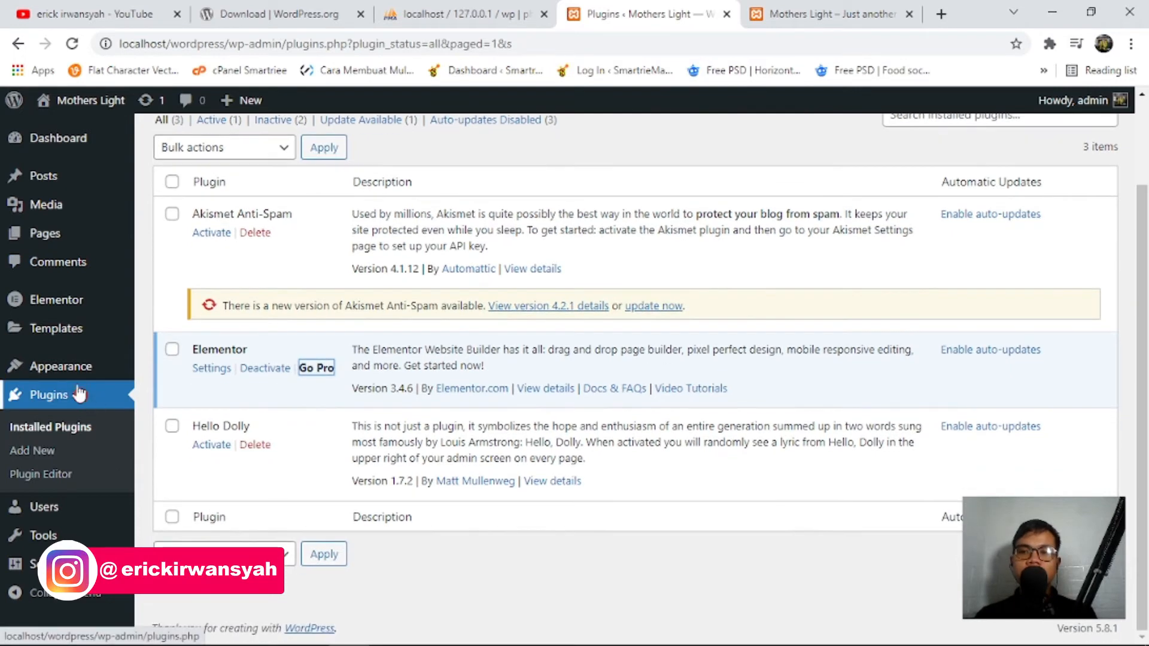
left_click(768, 7)
key("F5")
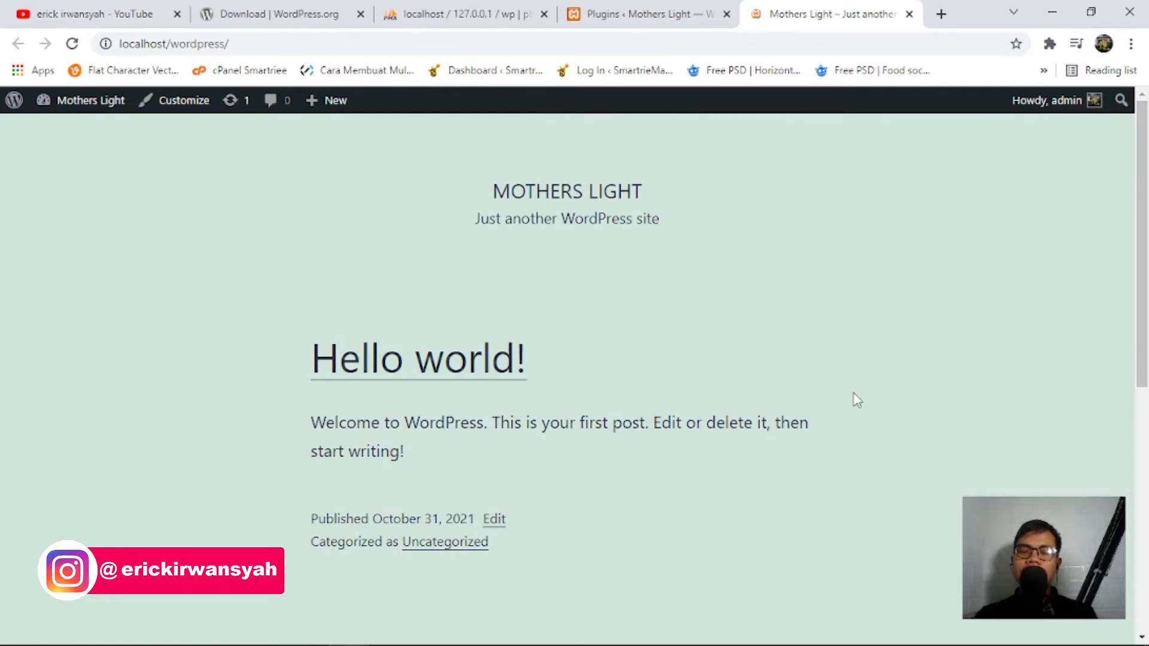
left_click(589, 9)
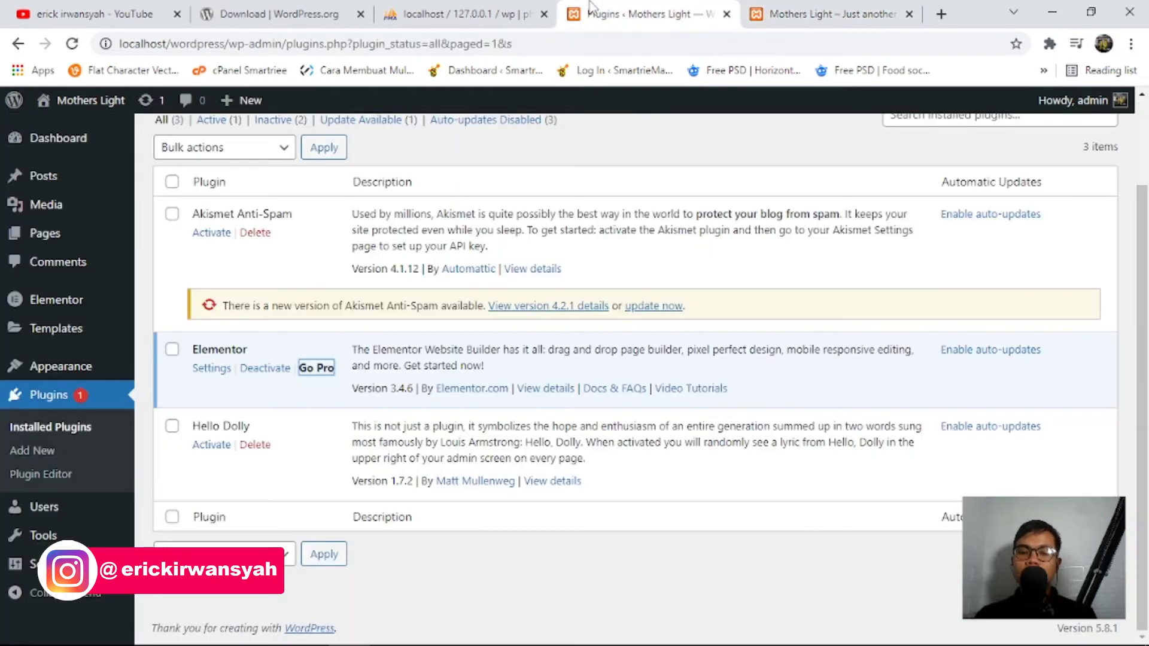
left_click(826, 13)
left_click(646, 13)
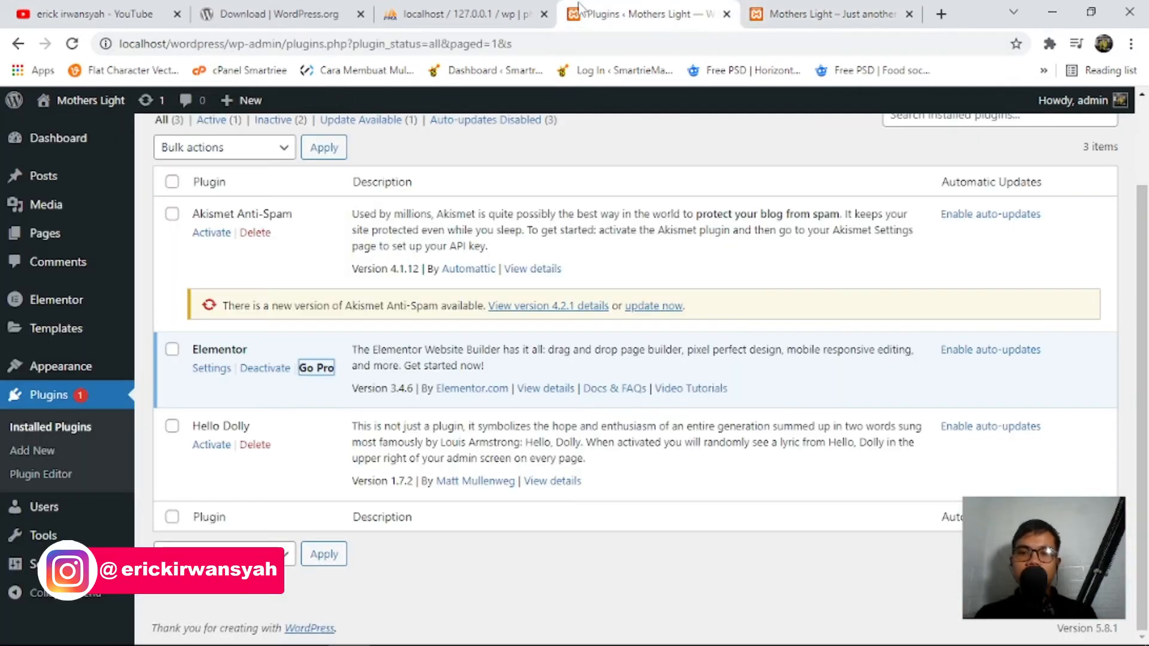
In Settings > Reading, choose 'A static page' for the homepage, leaving Homepage unselected.
mouse_move(31, 569)
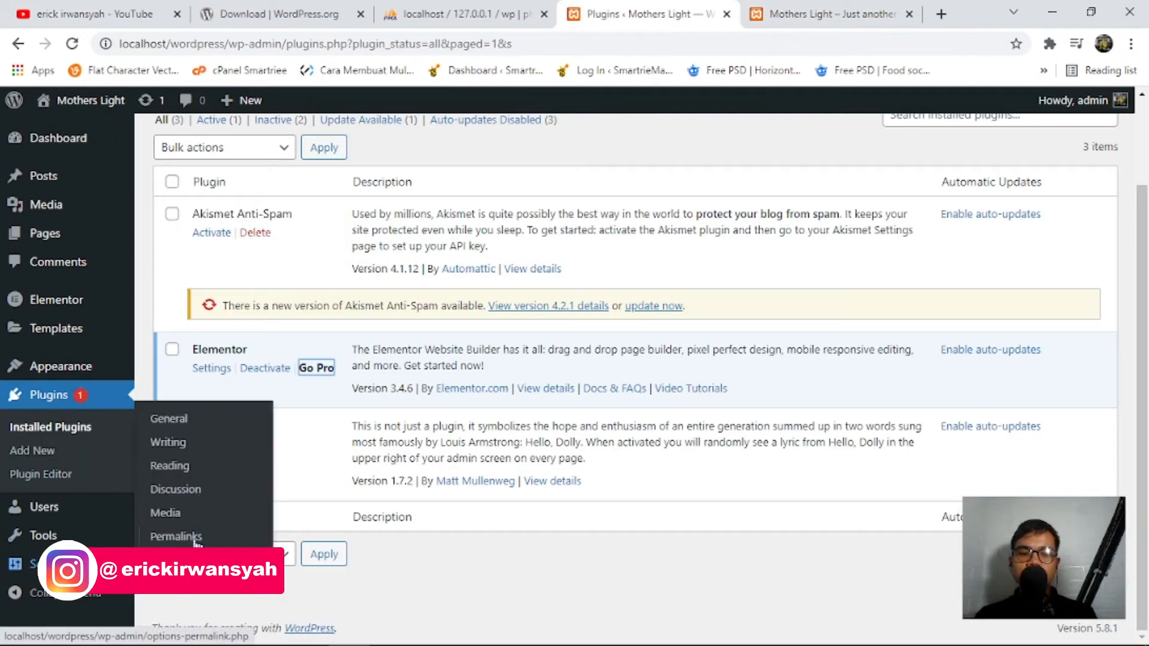
left_click(179, 473)
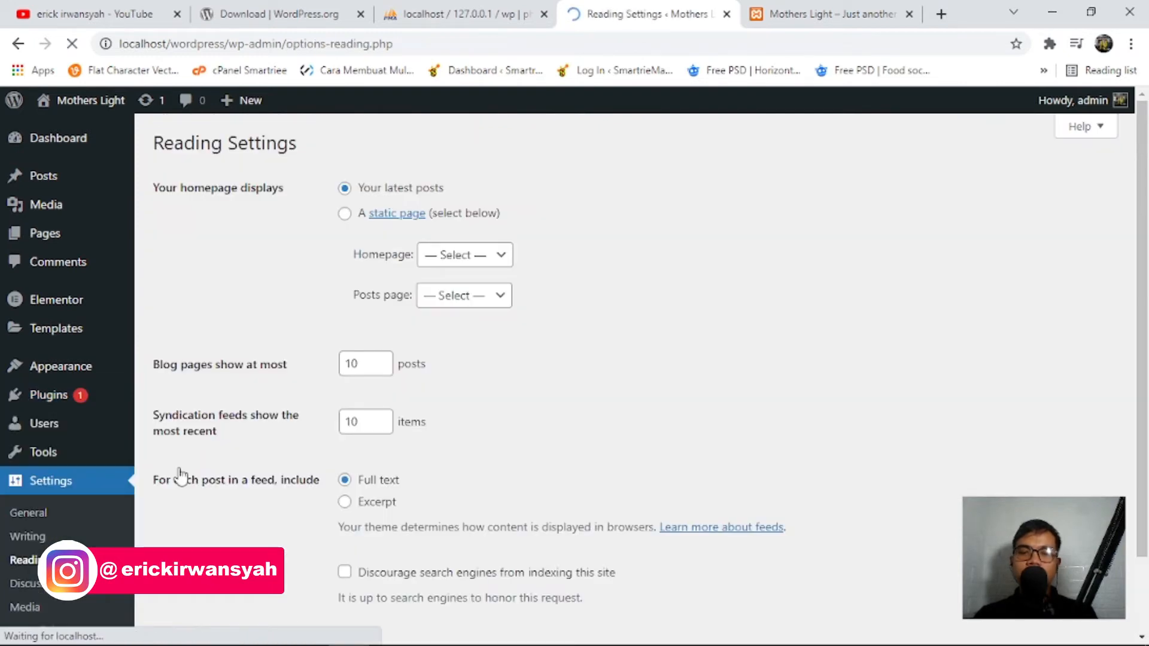
left_click(471, 221)
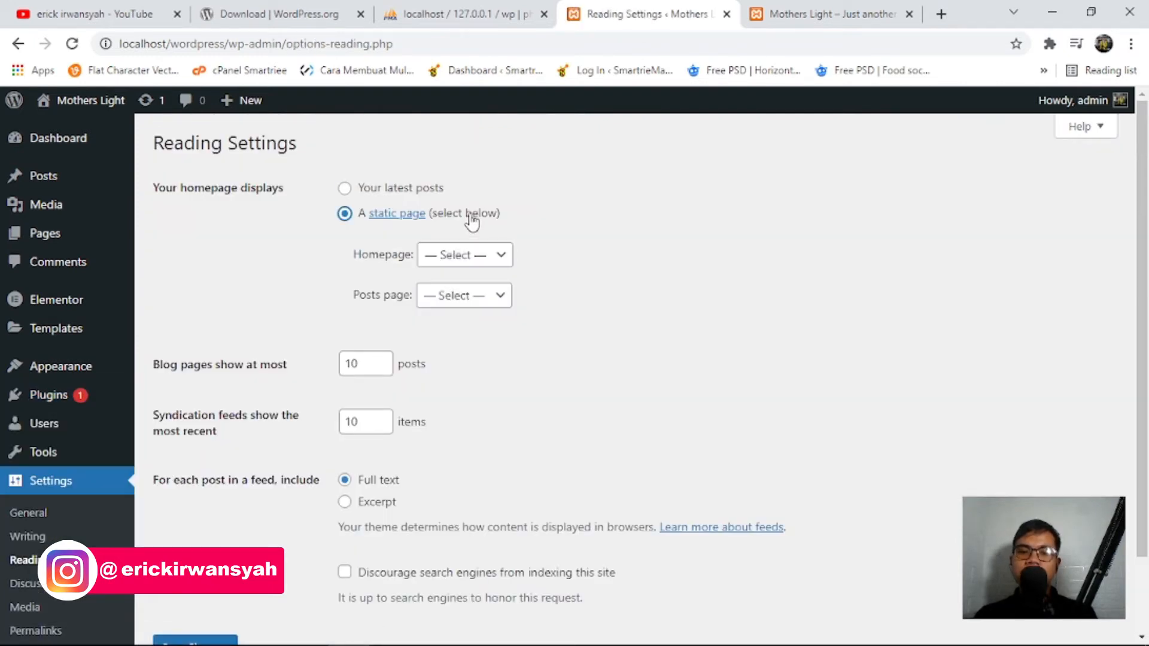
left_click(476, 256)
left_click(476, 256)
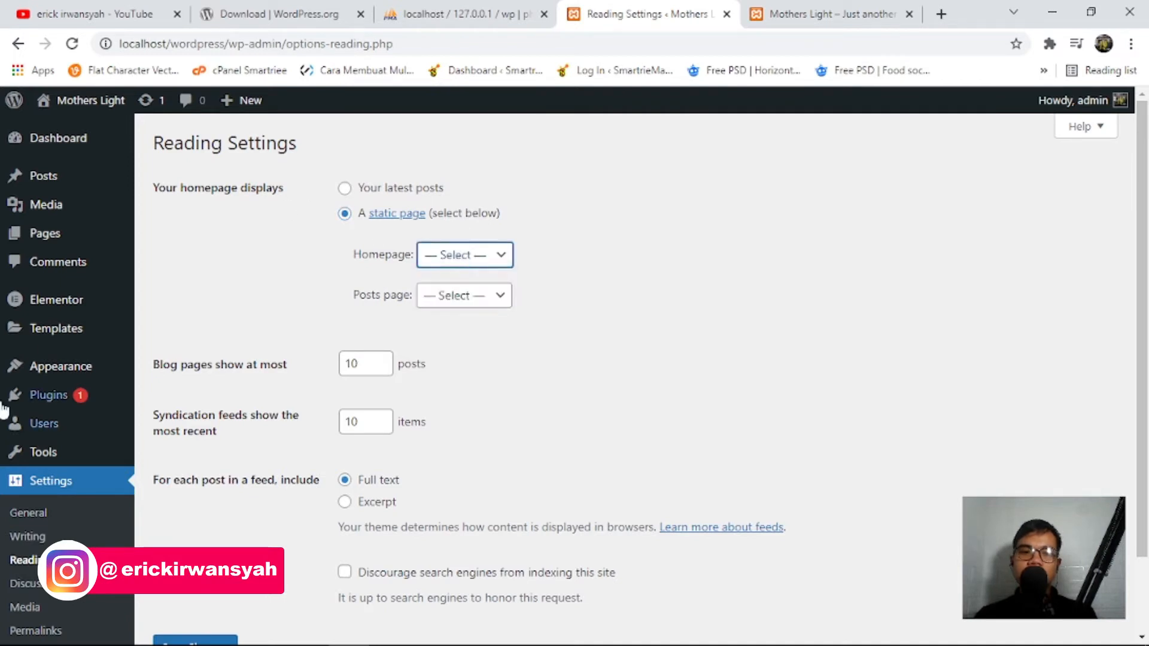
Open a new blank page editor via New > Page in another tab and switch to it.
mouse_move(247, 104)
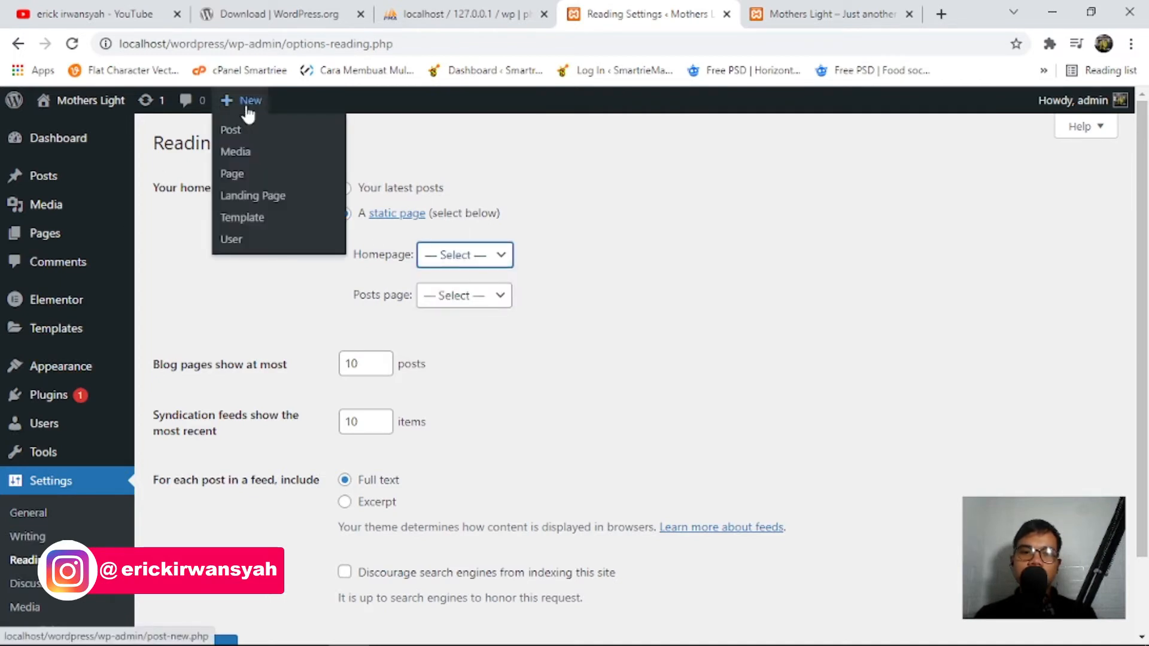
right_click(243, 174)
left_click(256, 188)
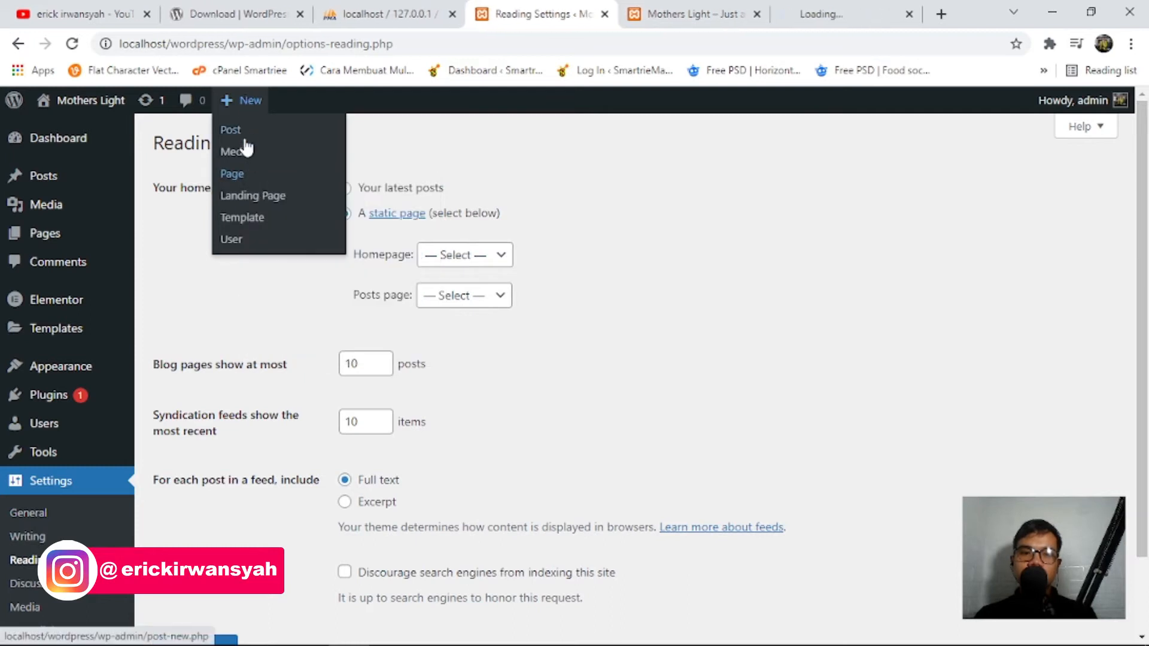
mouse_move(59, 234)
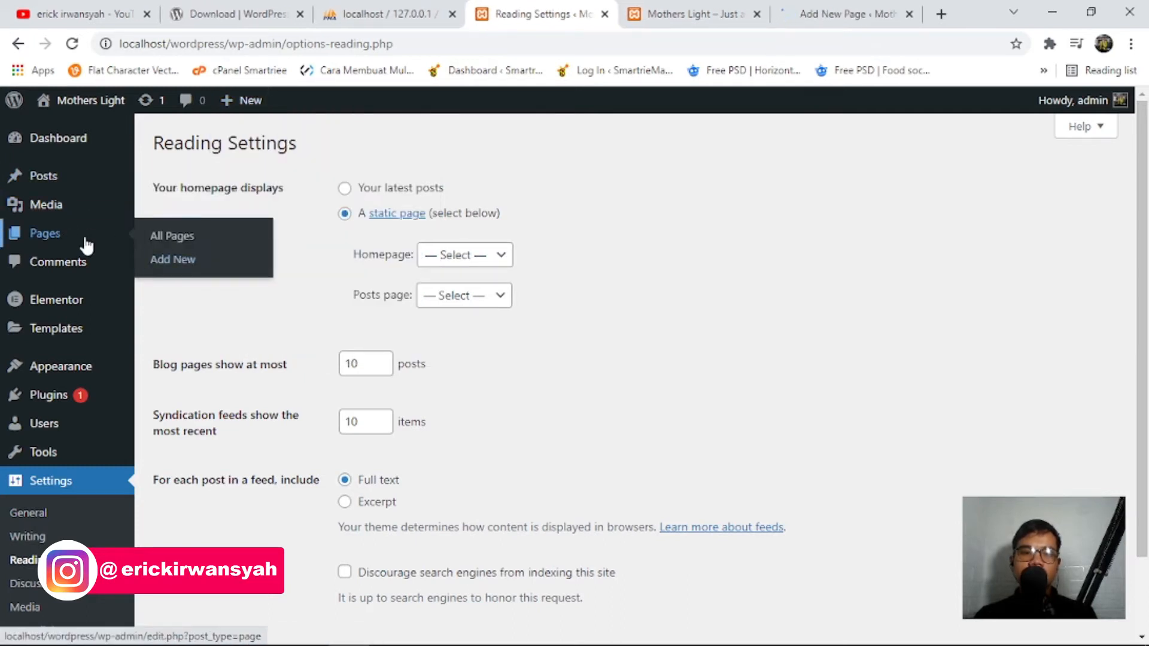
left_click_drag(781, 8, 634, 13)
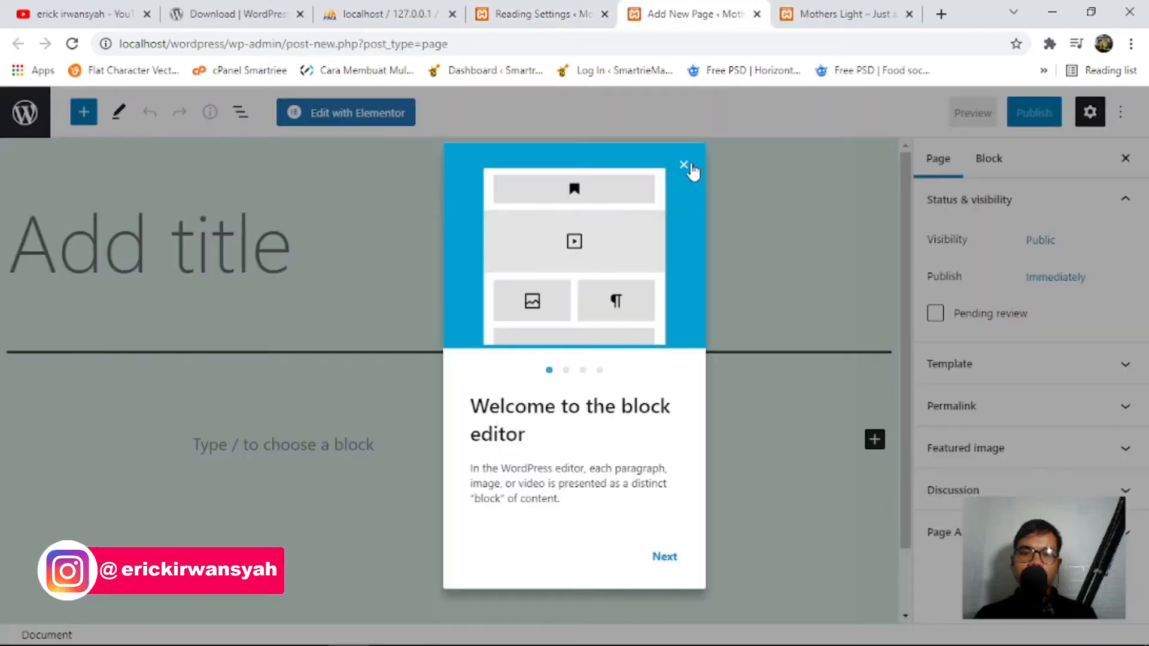
Title the new page 'home' and give it the Elementor Canvas template.
left_click(684, 165)
type("home")
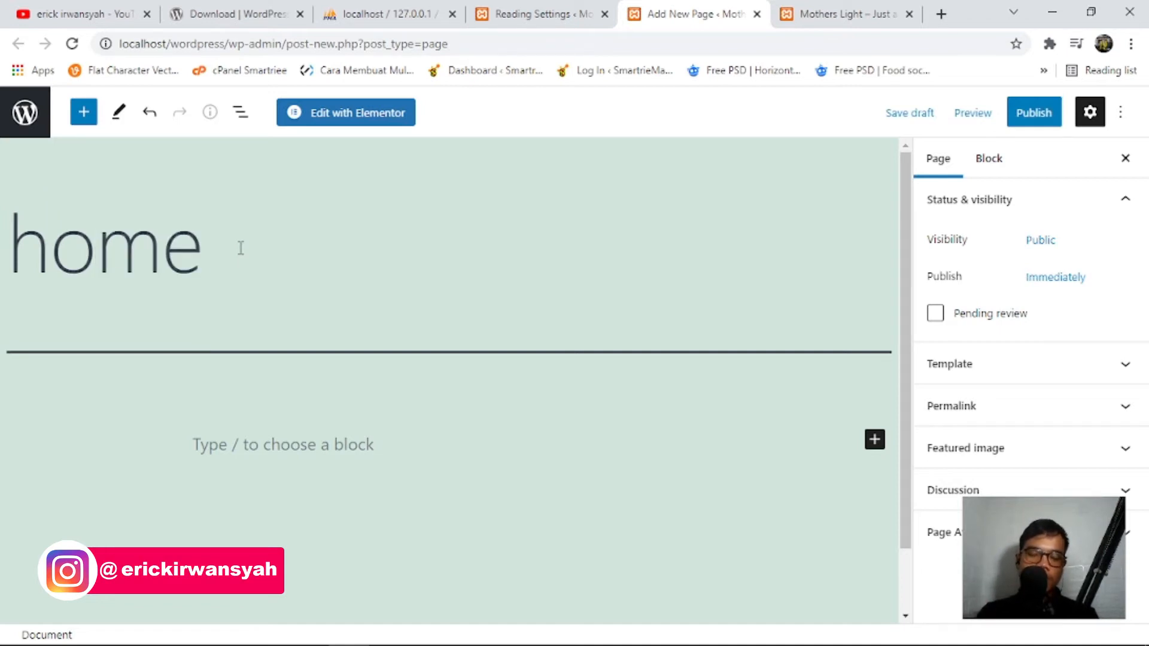
left_click(1083, 364)
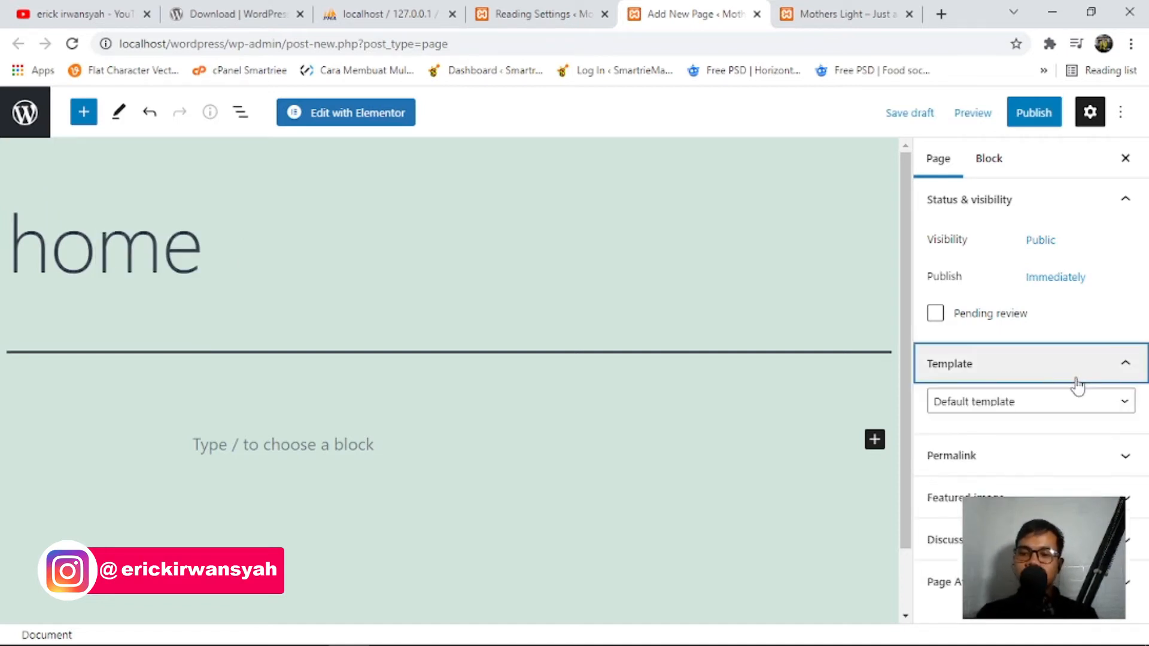
left_click(1041, 401)
left_click(1011, 438)
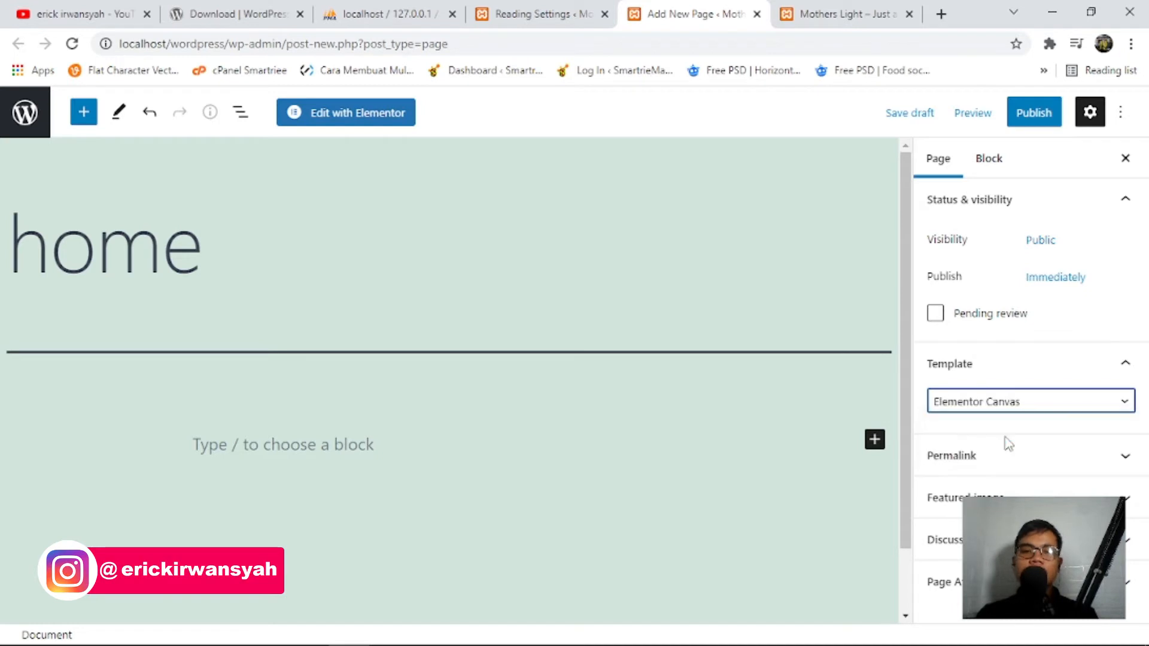
left_click(1048, 407)
left_click(1026, 437)
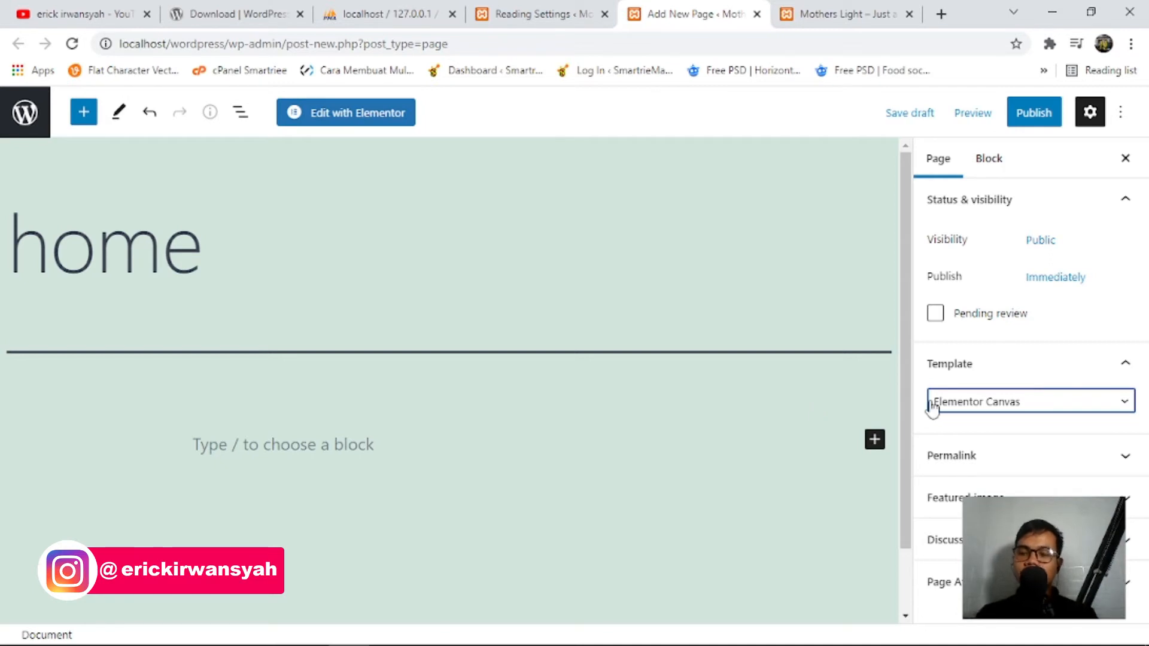
Try Elementor Full Width, revert to Elementor Canvas, and publish the home page.
left_click(1041, 400)
left_click(1024, 454)
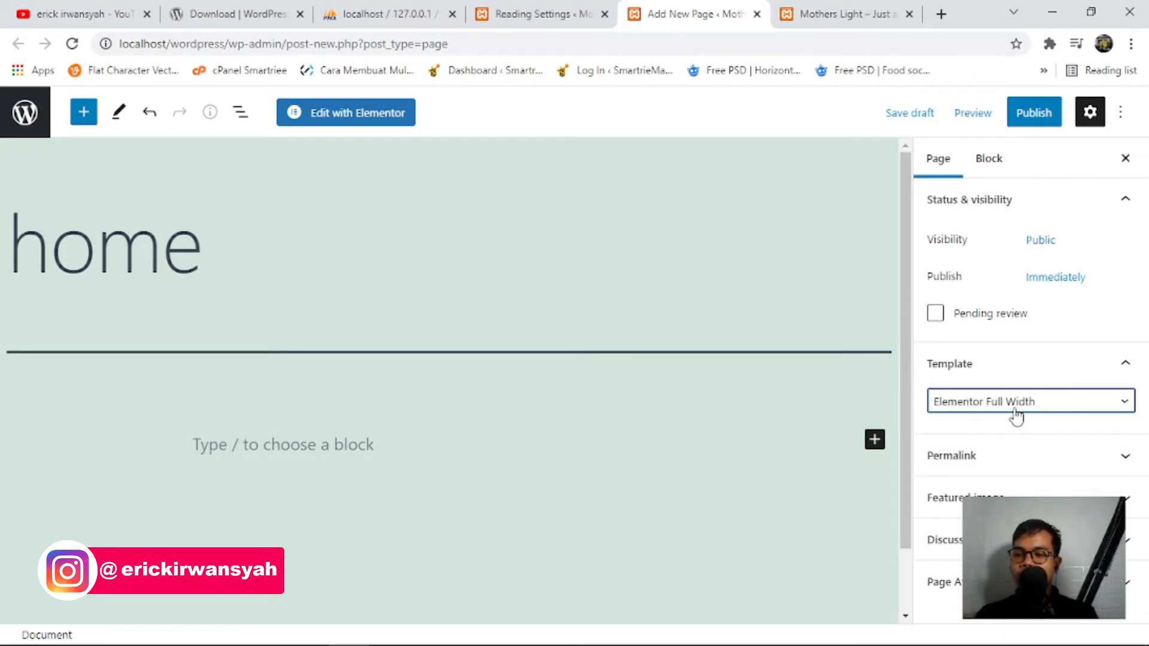
left_click(1016, 411)
left_click(1015, 437)
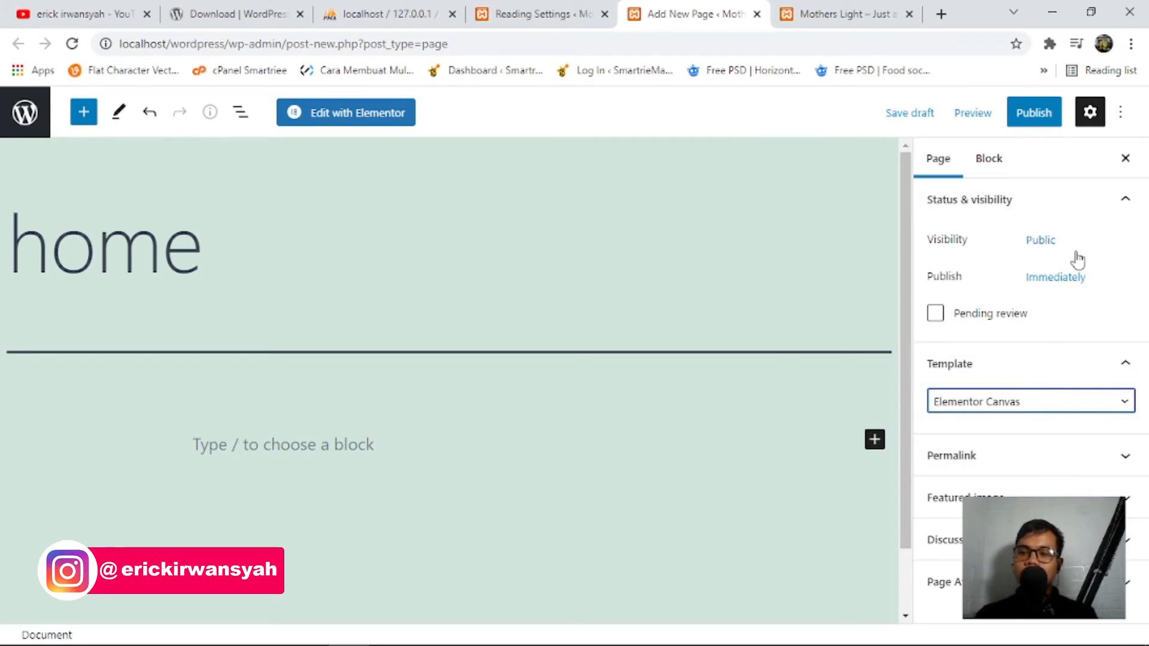
left_click(1036, 117)
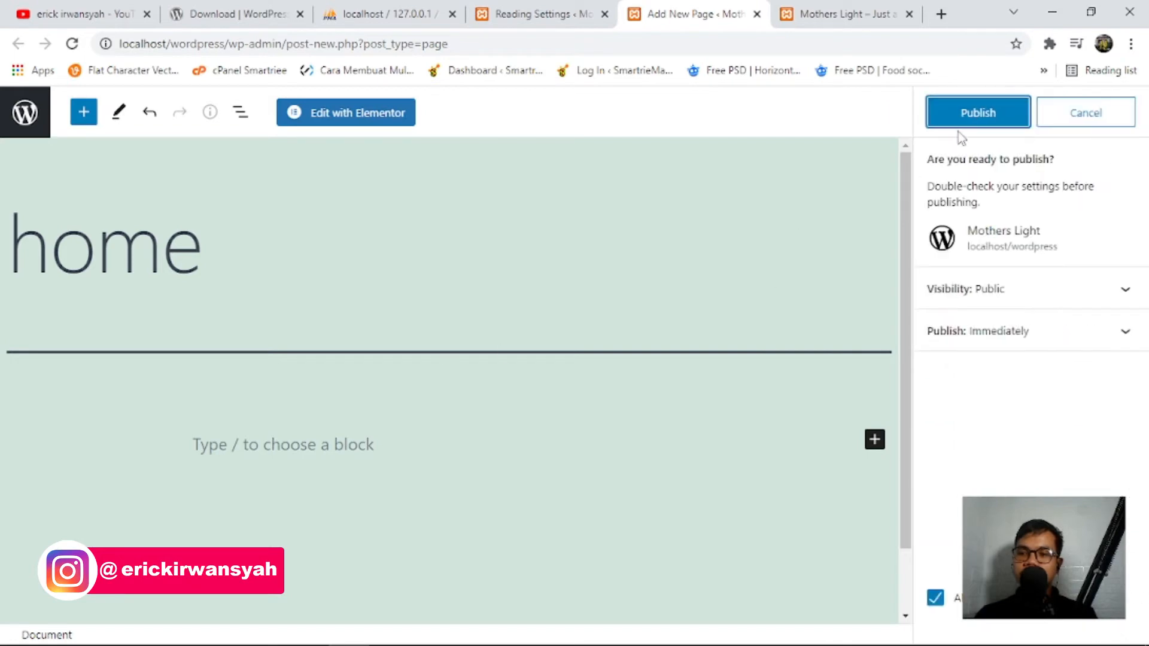
left_click(980, 123)
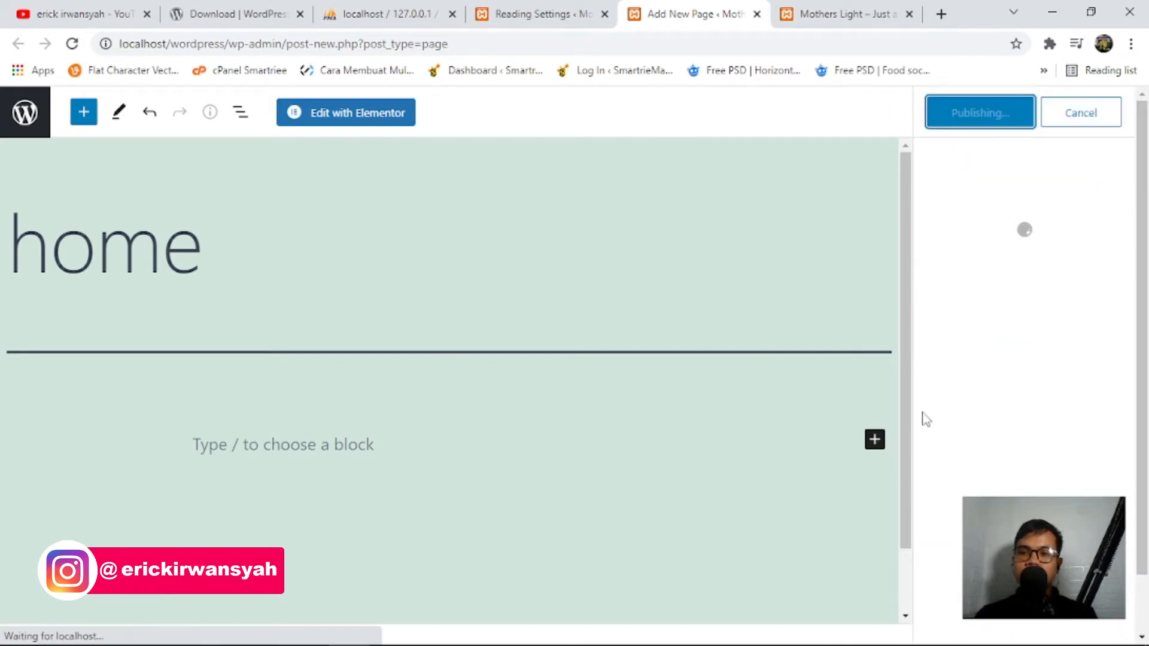
left_click(535, 14)
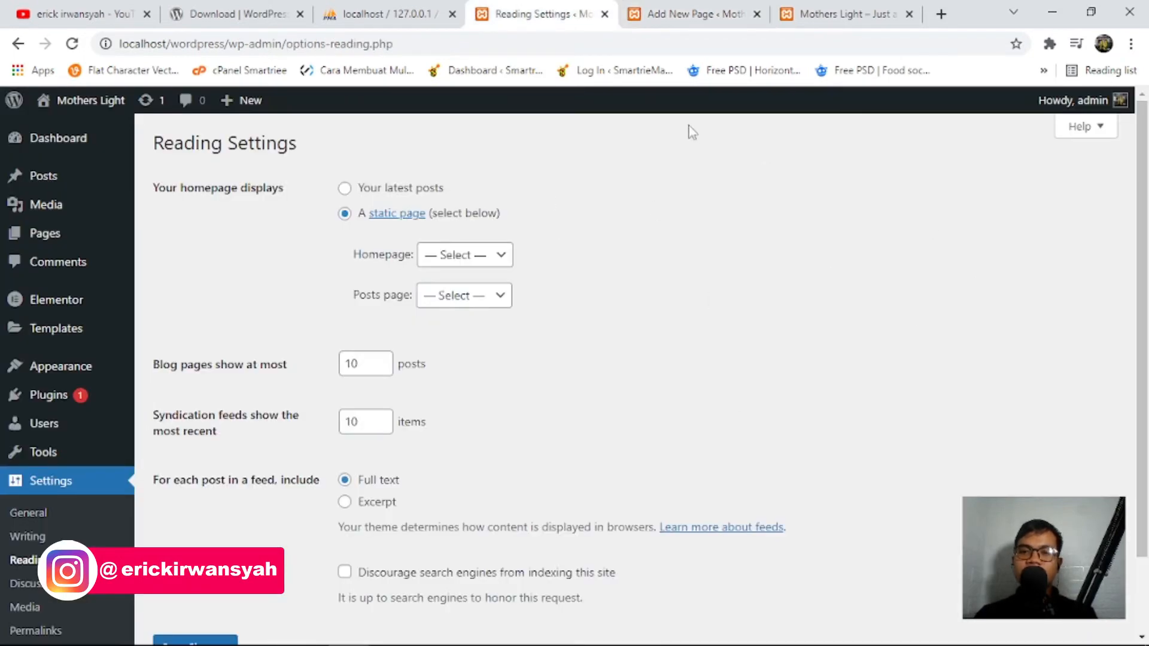
left_click(741, 18)
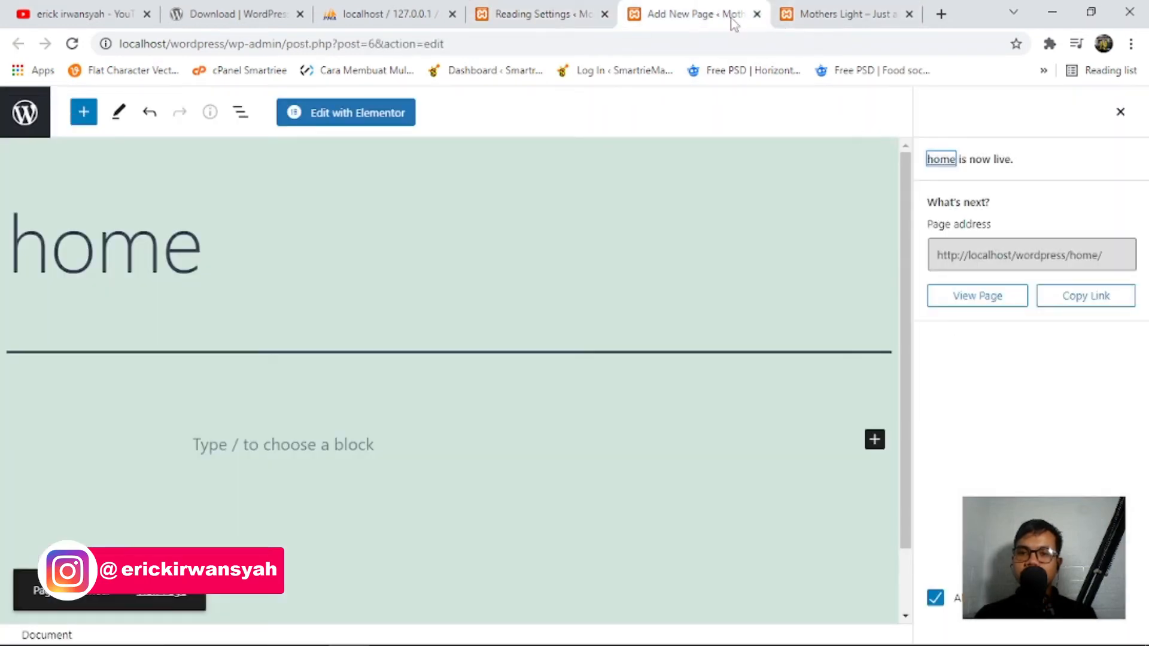
Close the editor tab and save Reading Settings with the static page 'home' as homepage.
left_click(757, 14)
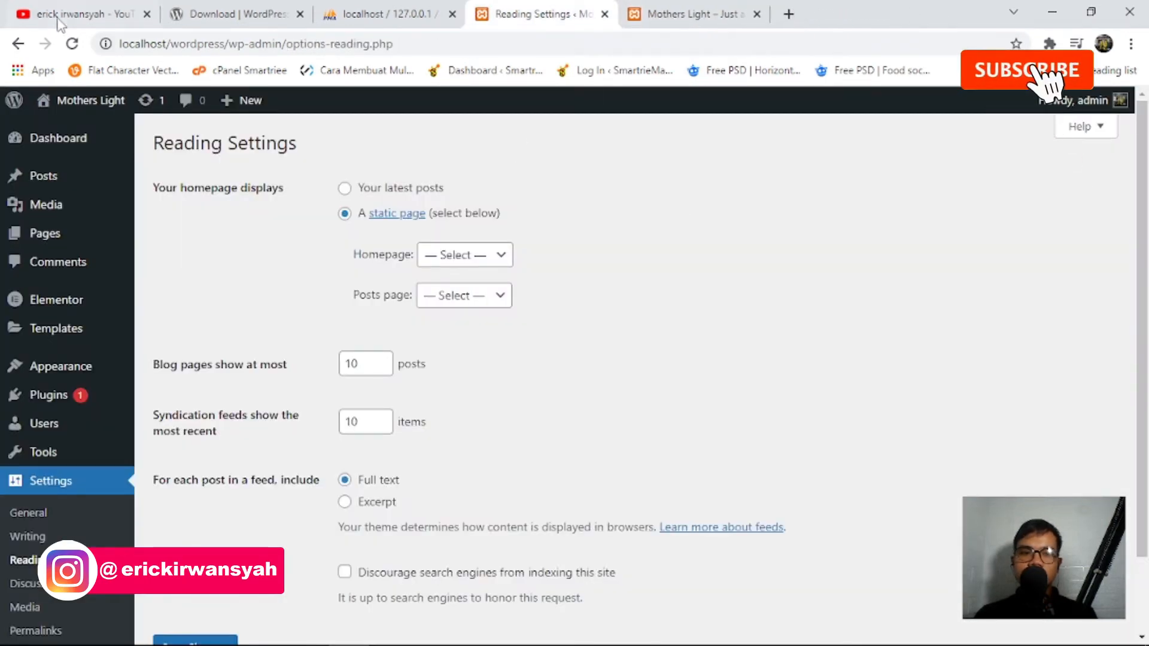
left_click(72, 44)
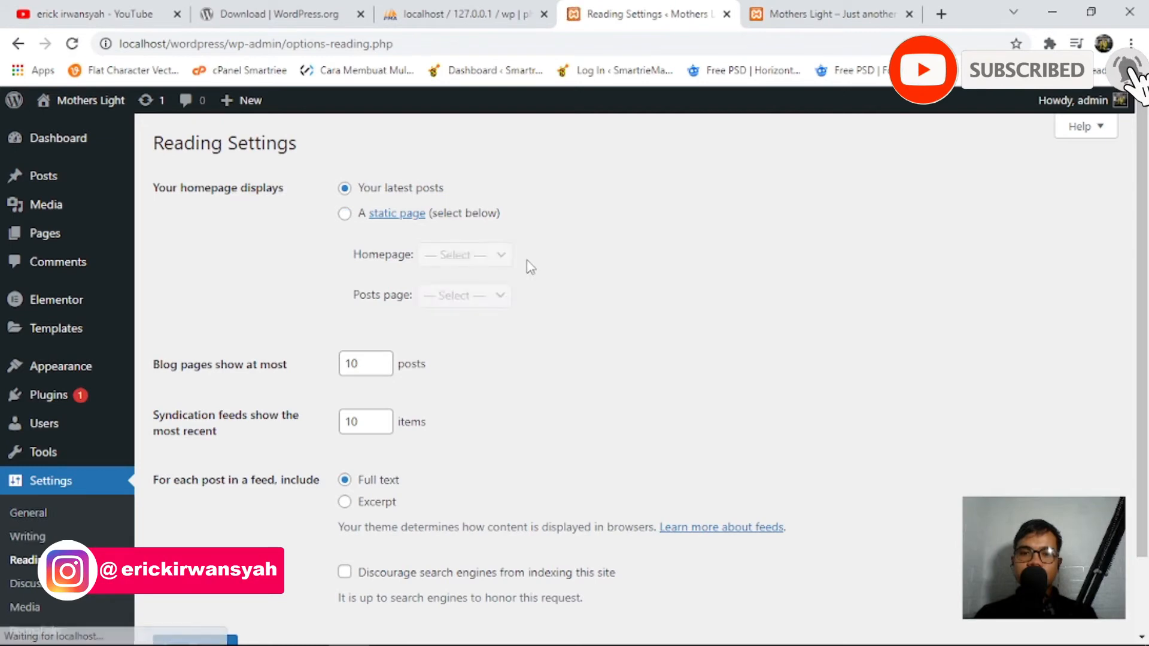
left_click(346, 214)
left_click(434, 257)
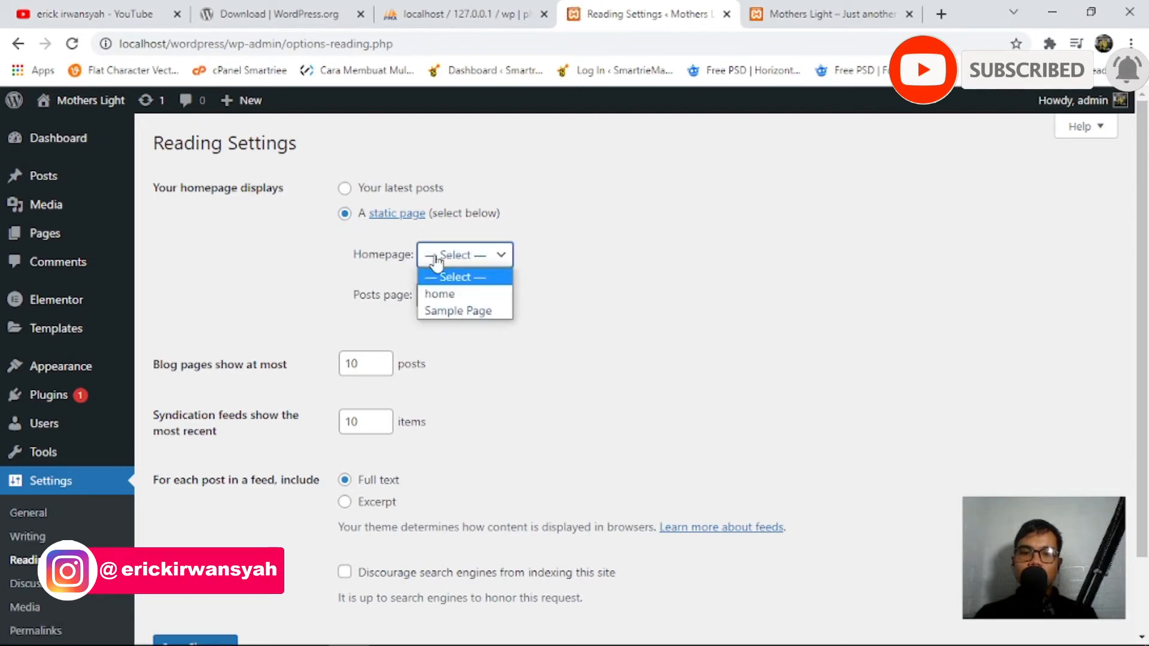
left_click(439, 294)
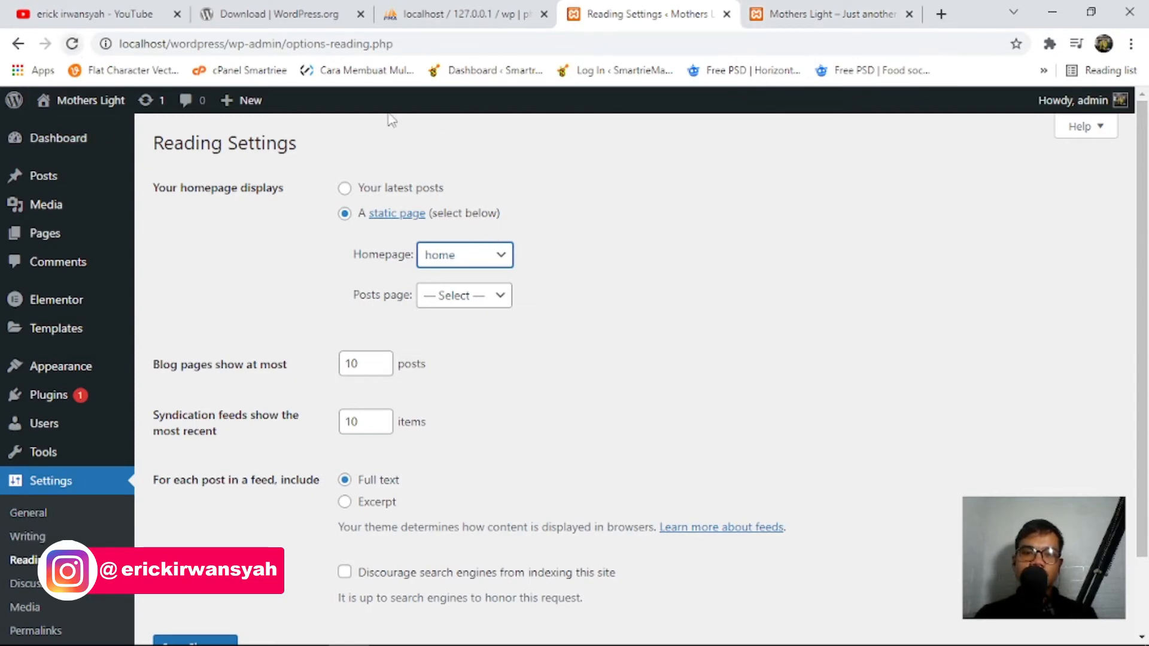
left_click(469, 256)
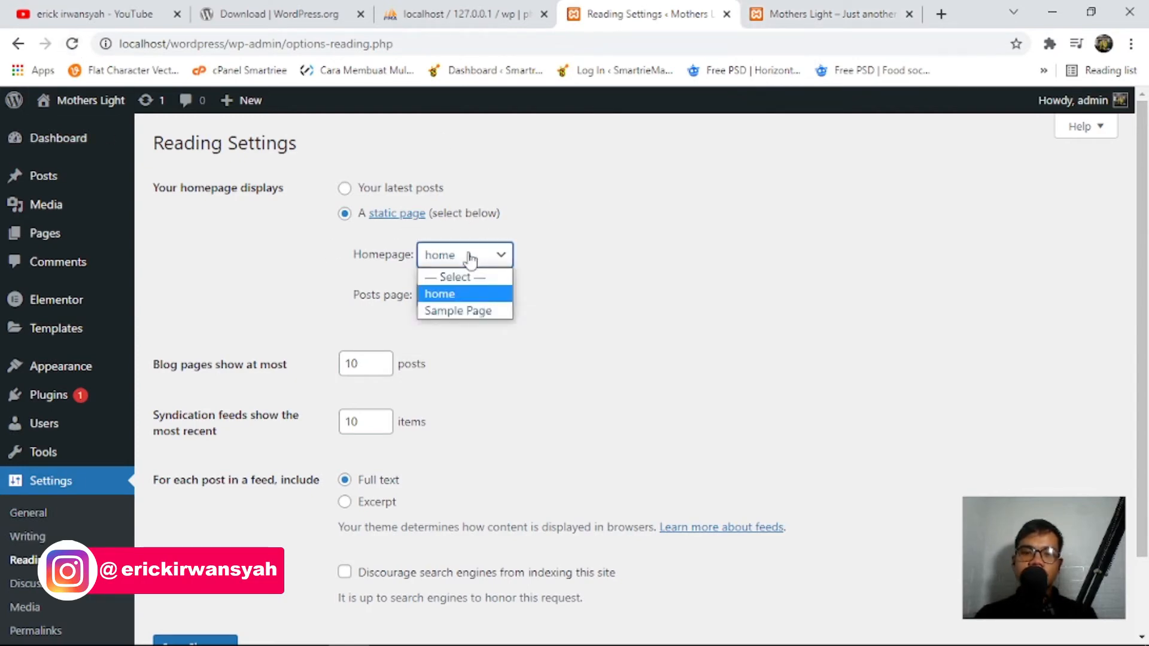
left_click(466, 294)
scroll(304, 463, "down", 2)
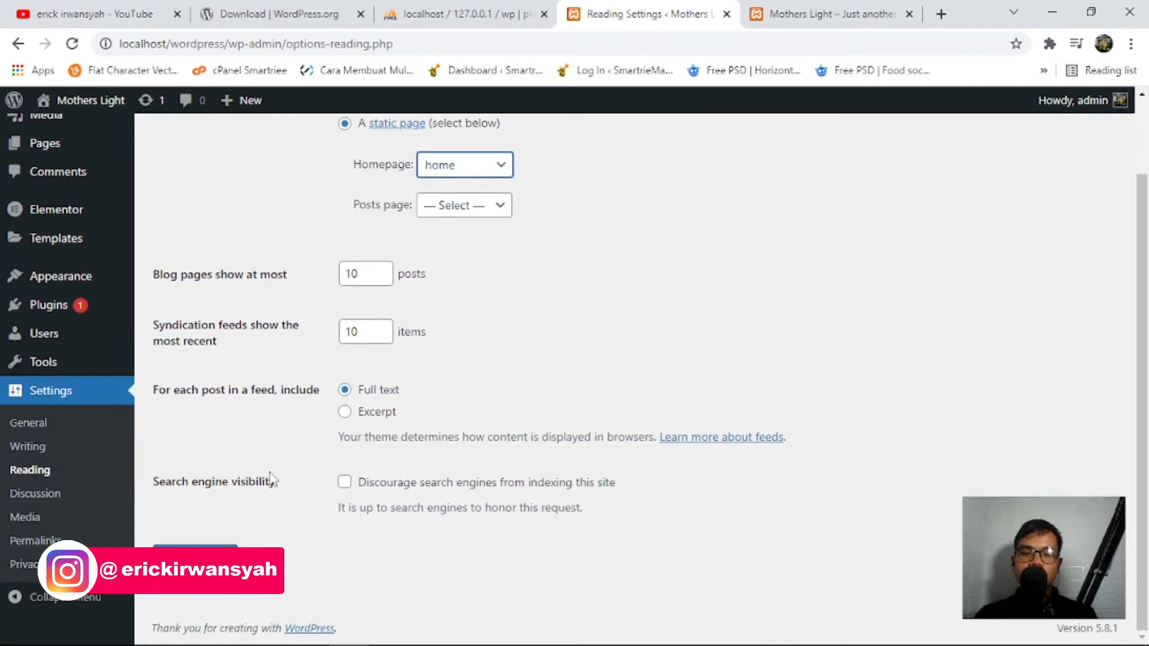
left_click(195, 554)
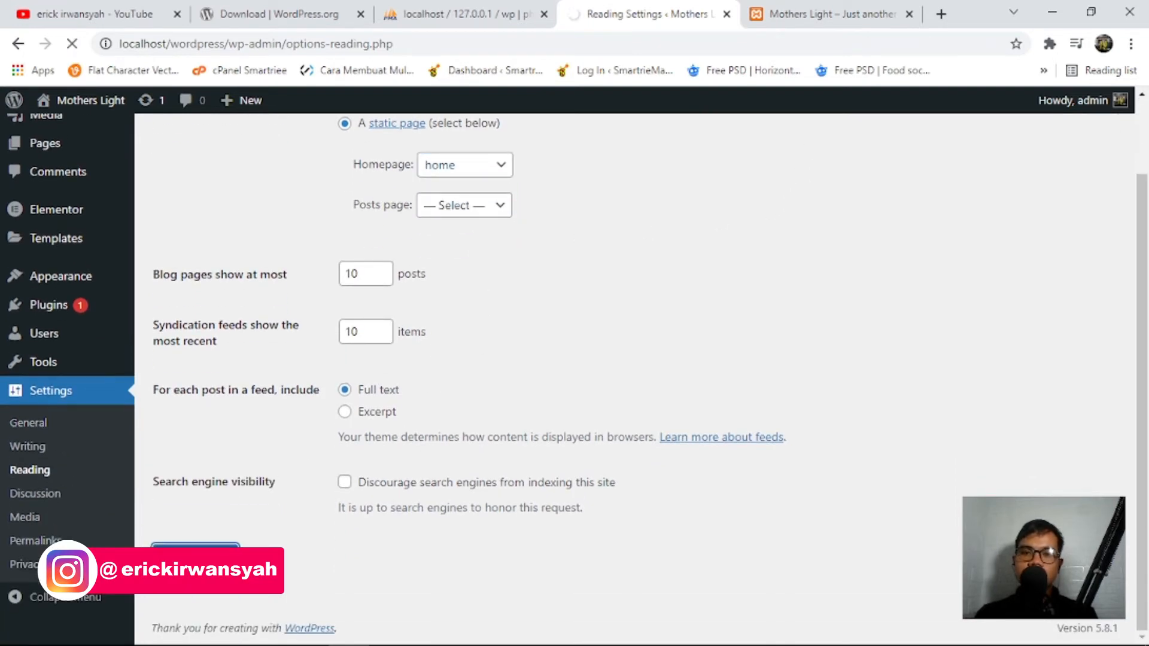
left_click(825, 14)
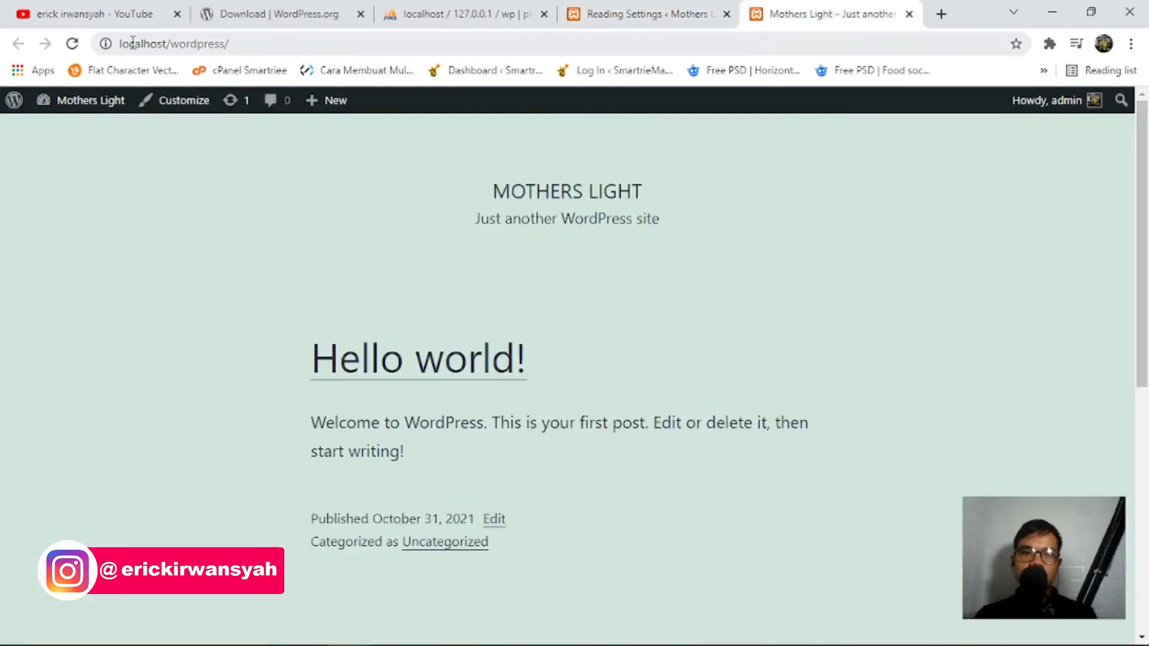
Reload the front page, then open the home page for editing from Pages > All Pages.
left_click(72, 44)
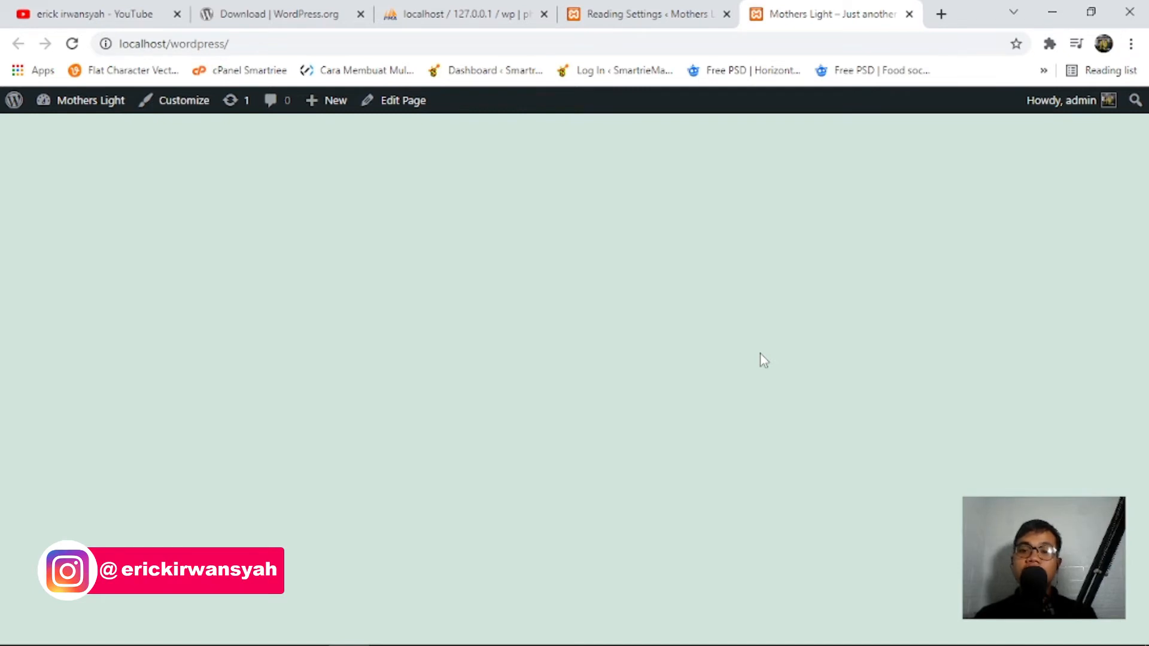
left_click(618, 13)
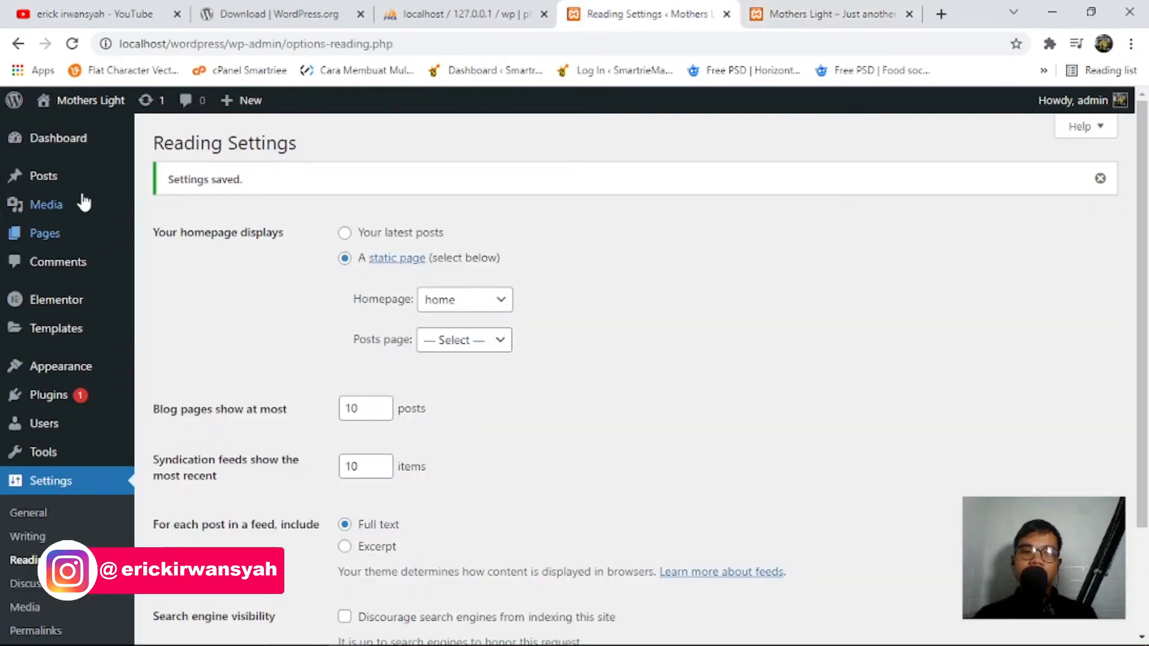
mouse_move(47, 244)
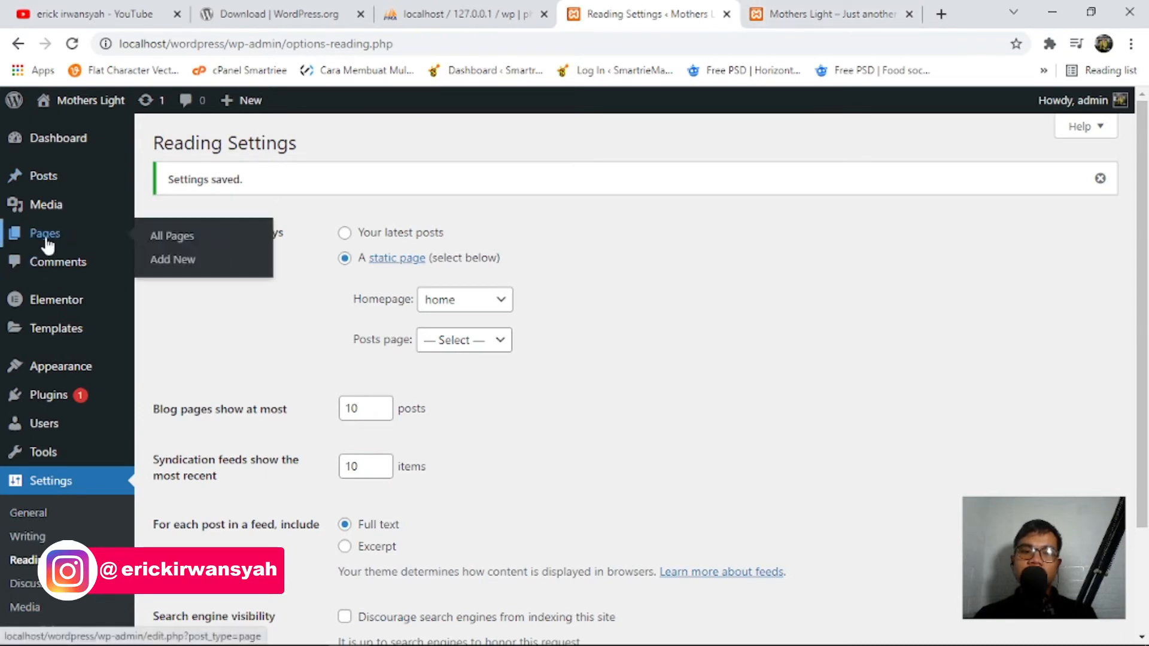
left_click(175, 238)
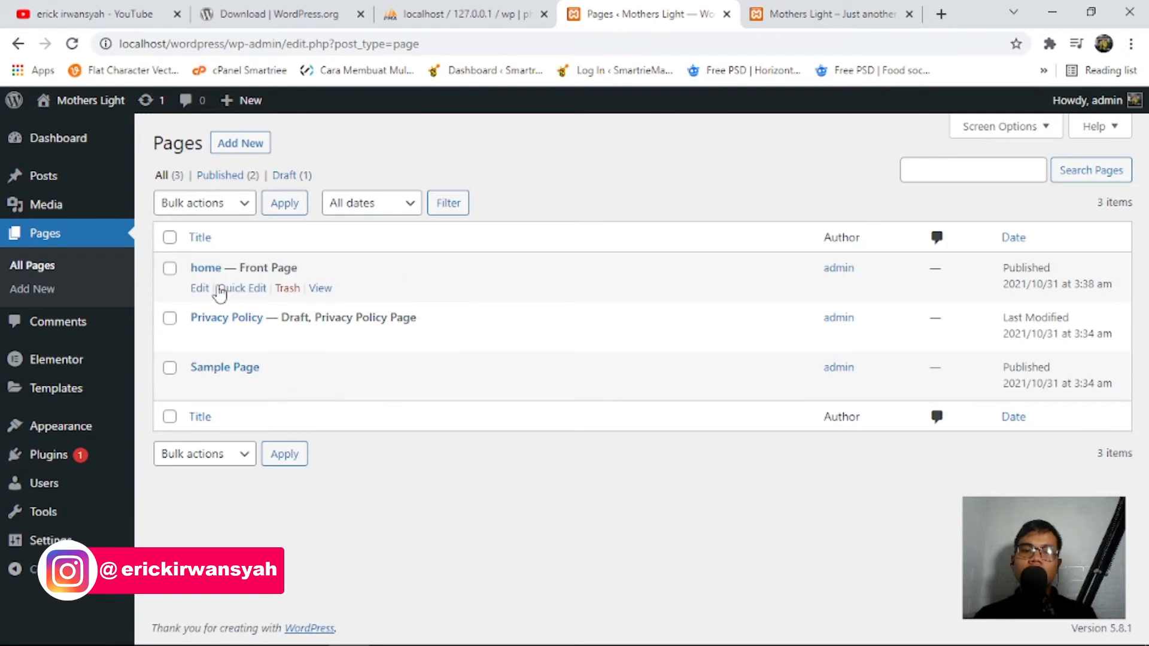
left_click(200, 289)
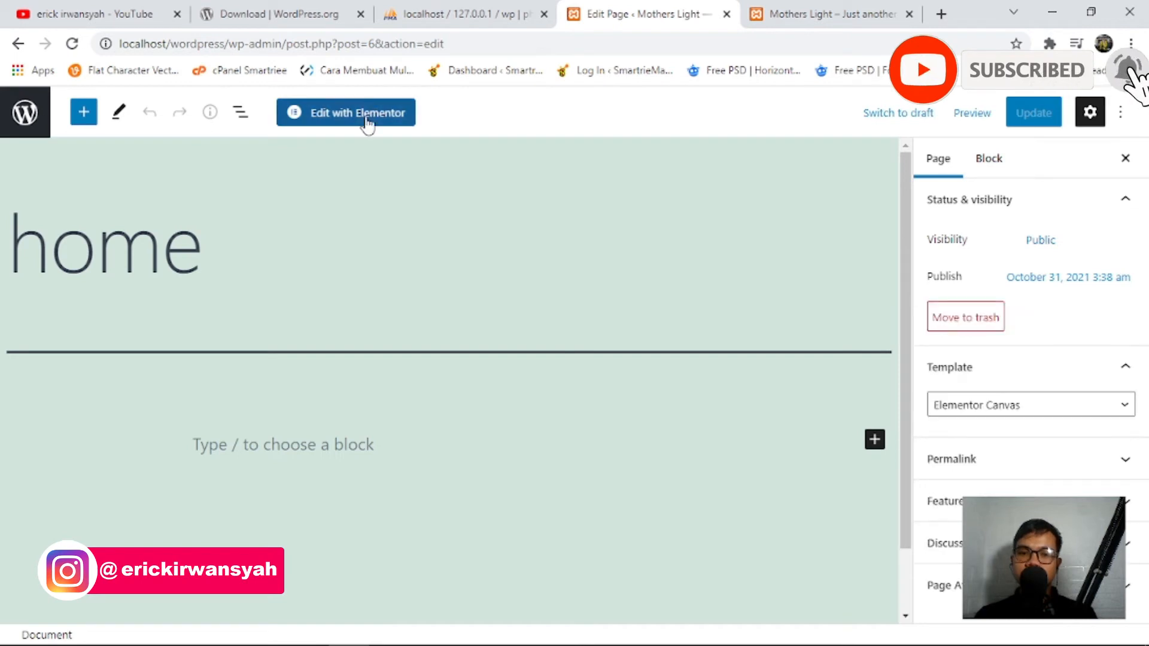
Check the live home page, then launch Edit with Elementor on the home page.
left_click(808, 6)
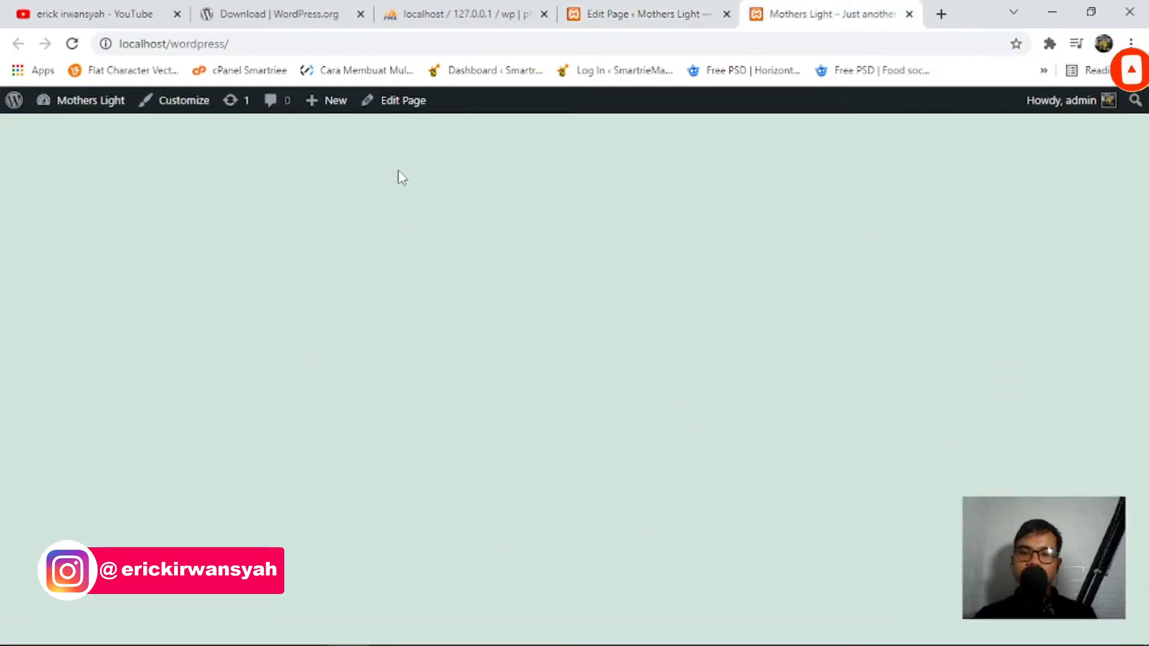
left_click(404, 111)
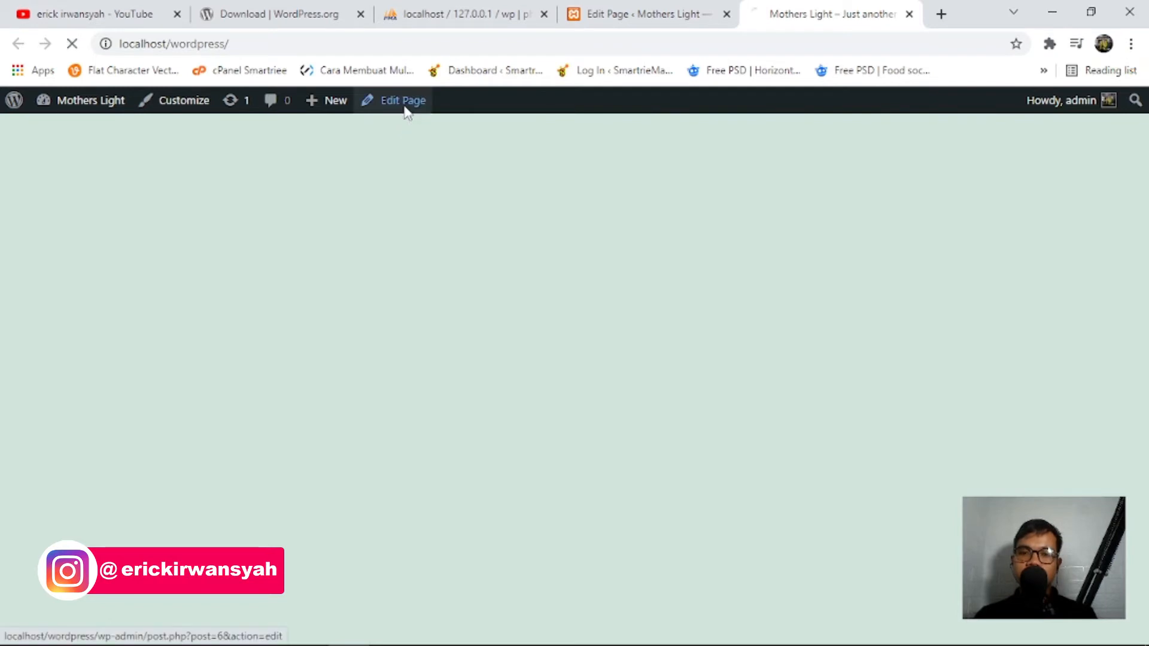
left_click(671, 6)
left_click(772, 14)
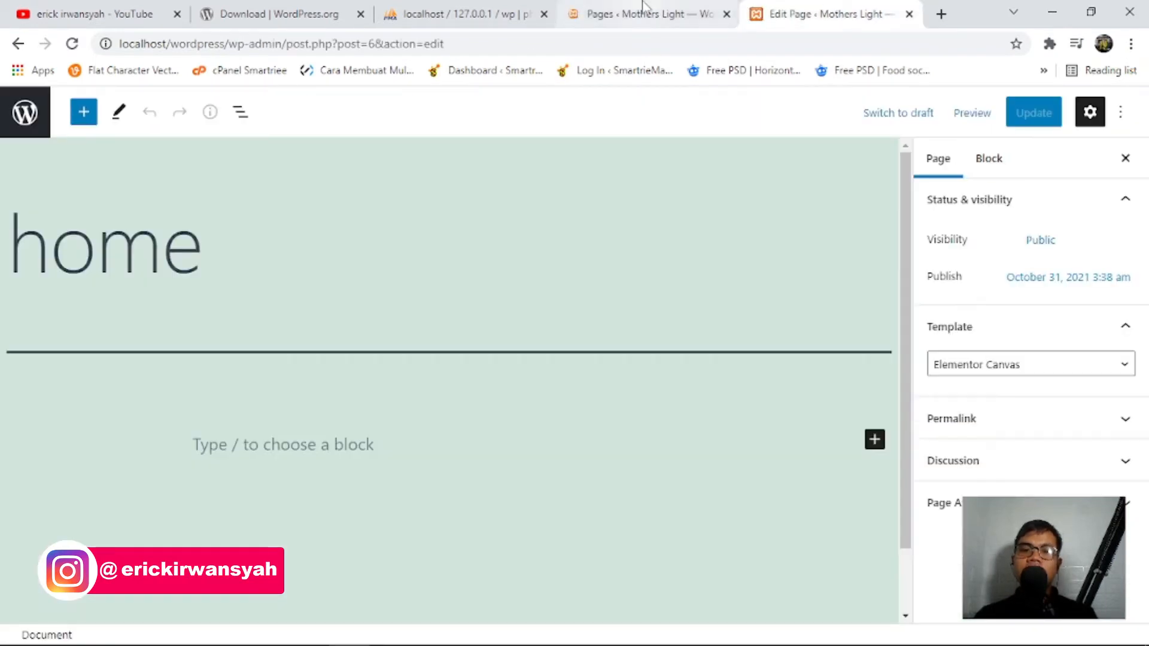
left_click(620, 17)
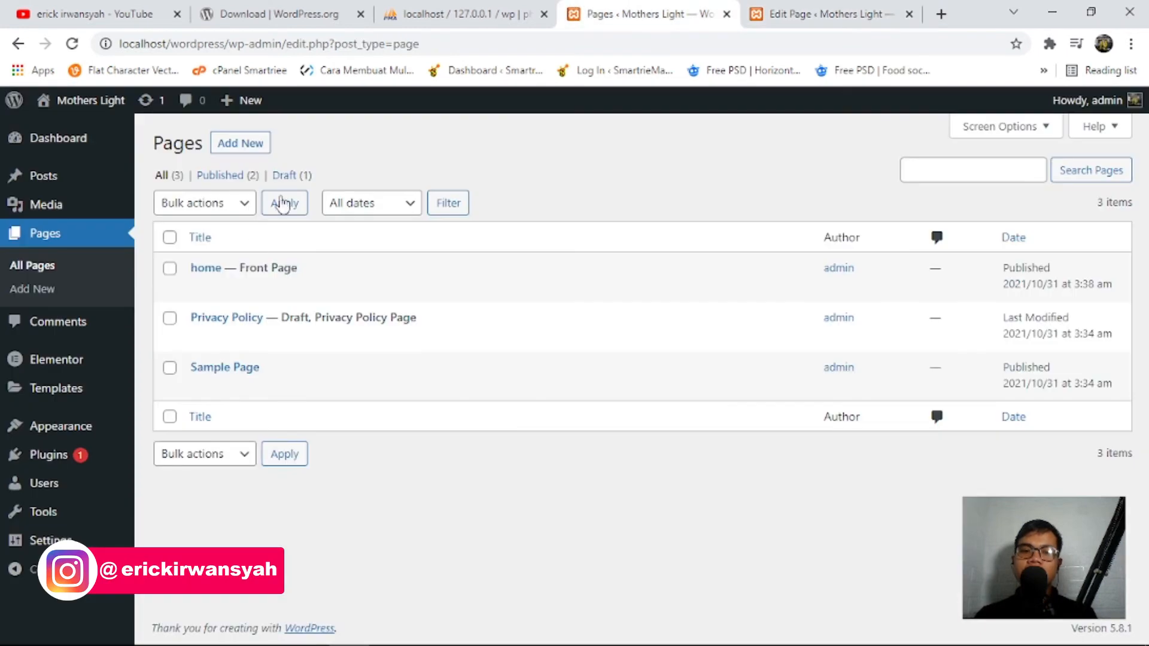
left_click(789, 14)
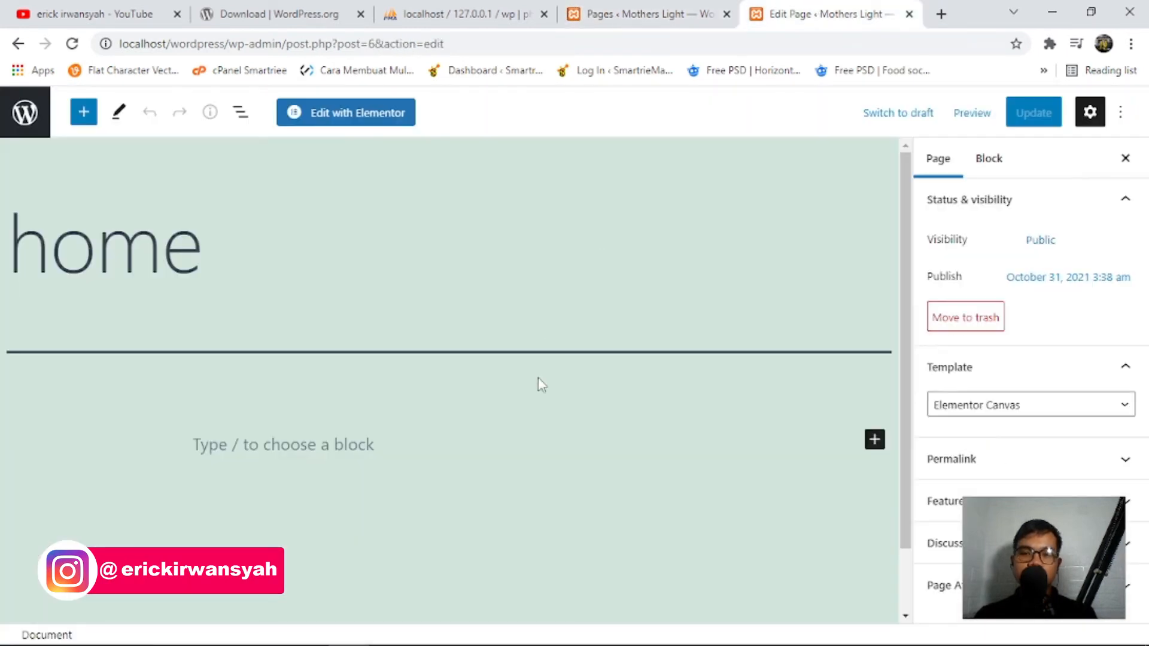
left_click(342, 115)
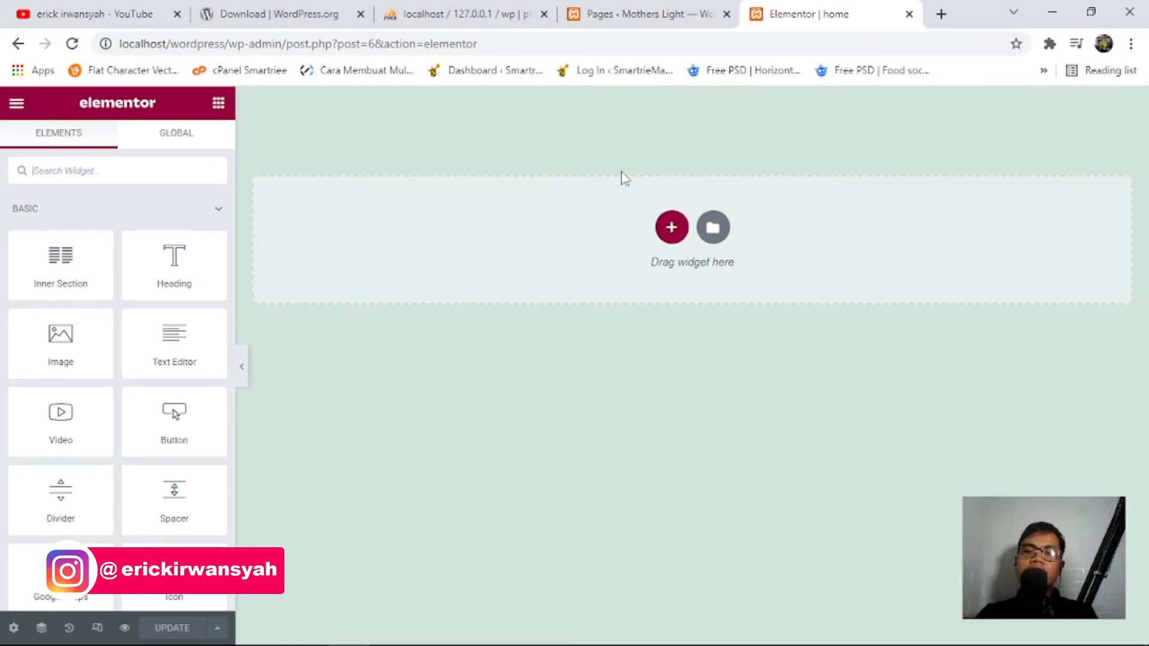
Wait for Elementor to finish loading the home page's empty canvas.
mouse_move(141, 630)
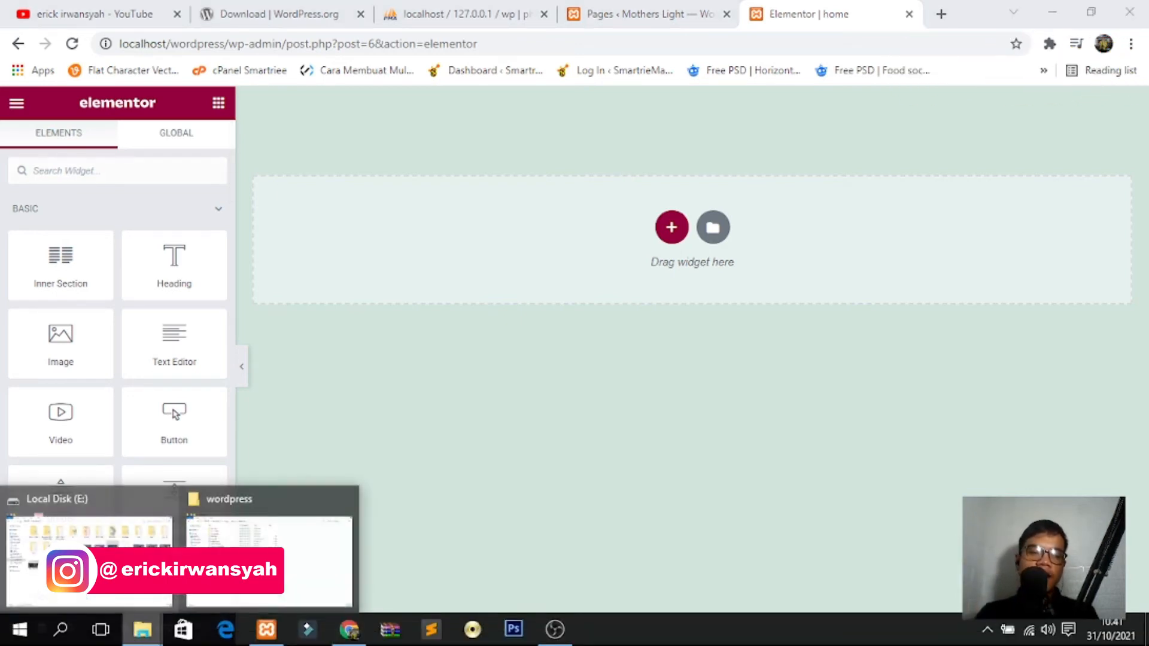
left_click(269, 559)
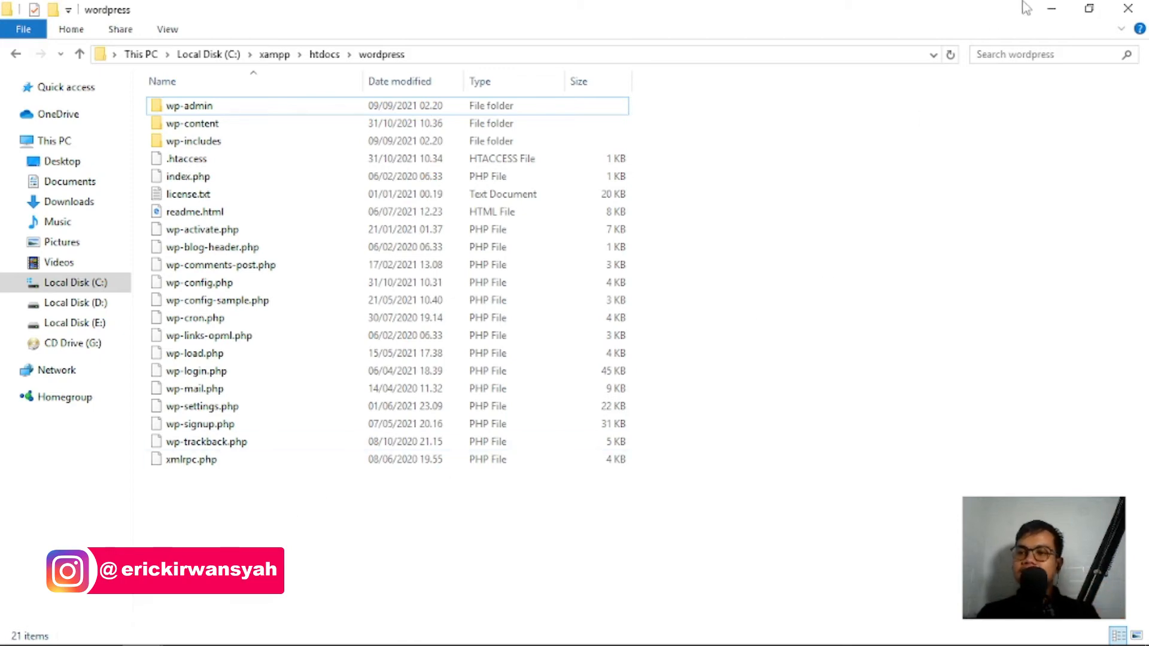
left_click(1051, 8)
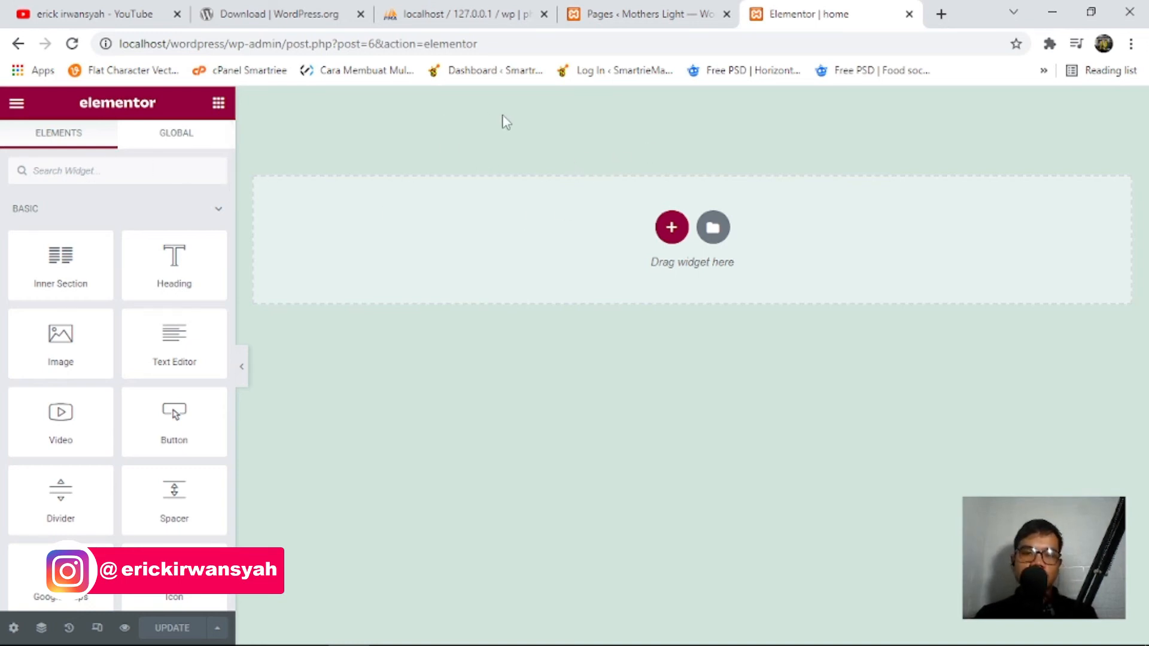
In Elementor Site Settings > Background, set the mobile browser background colour to white.
left_click(16, 104)
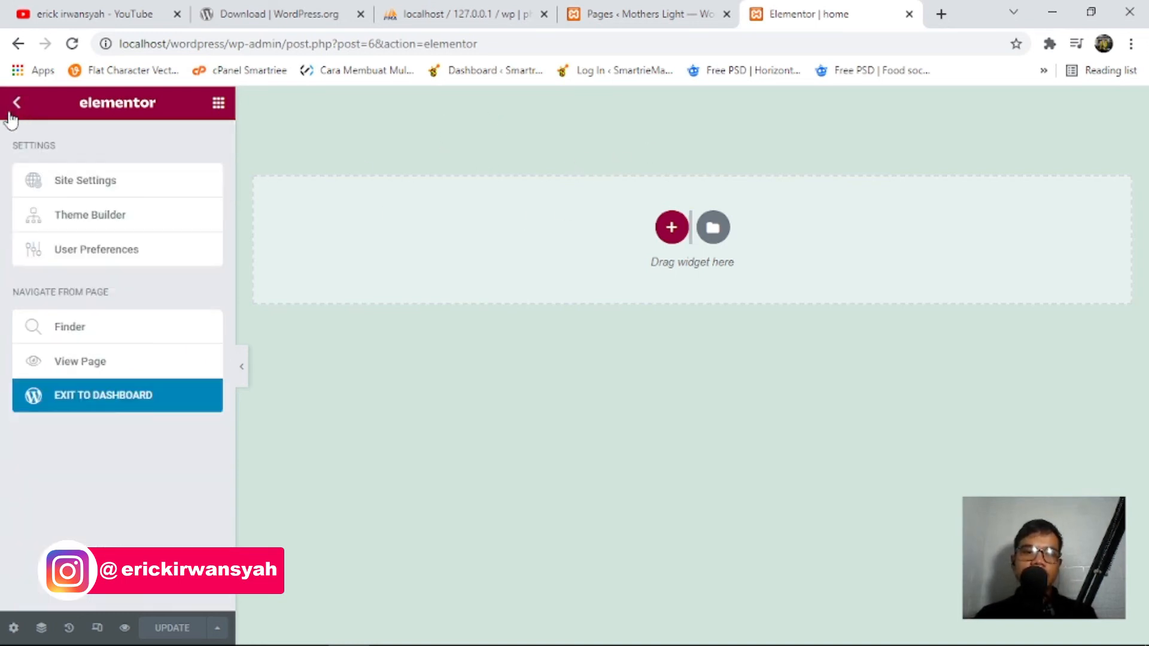
left_click(79, 186)
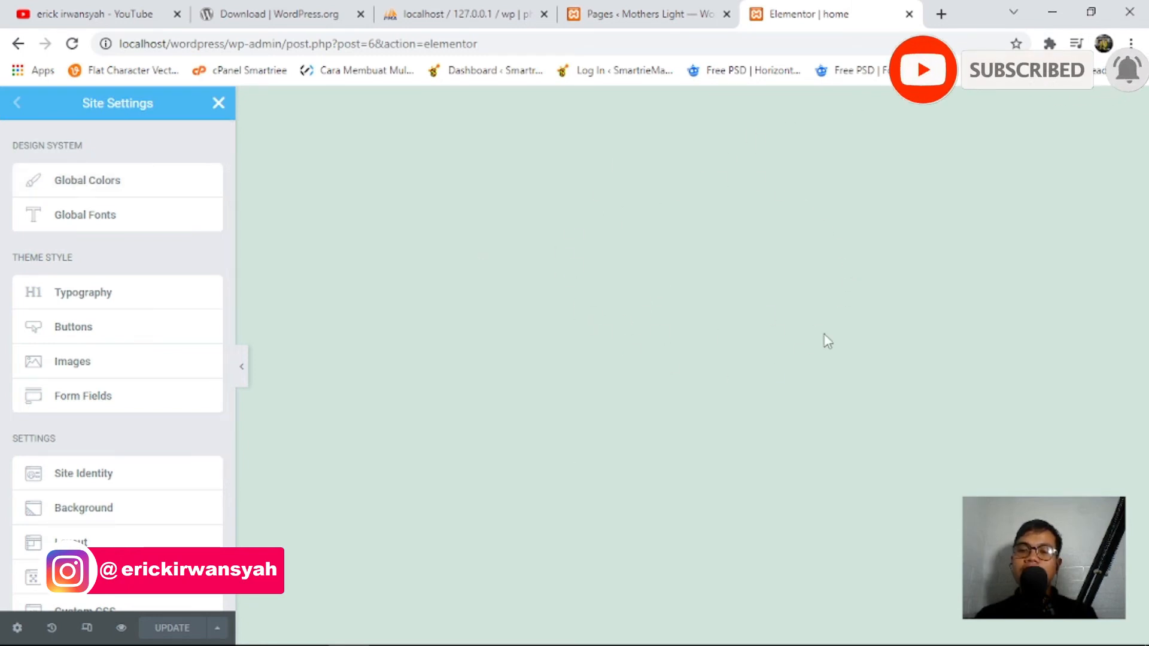
left_click(90, 516)
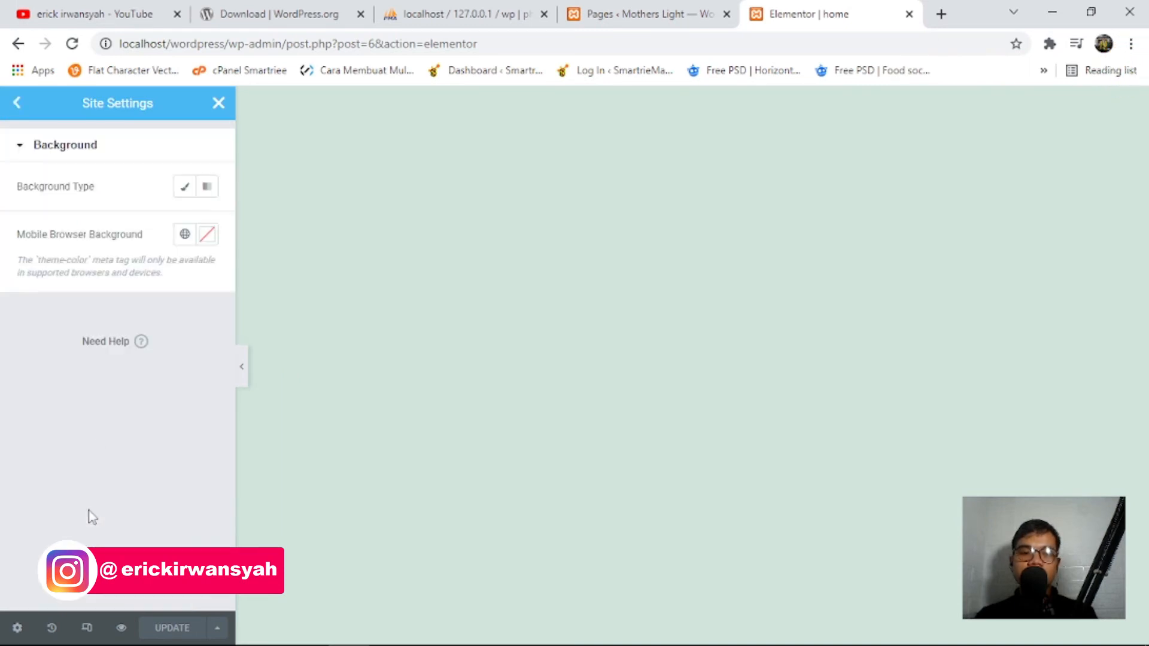
left_click(207, 234)
mouse_move(284, 373)
left_mouse_down()
mouse_move(312, 329)
mouse_move(180, 362)
mouse_move(72, 275)
left_mouse_up()
mouse_move(106, 317)
left_mouse_down()
mouse_move(274, 272)
mouse_move(131, 336)
mouse_move(64, 288)
mouse_move(46, 227)
left_mouse_up()
Switch the site background type to Classic solid colour.
left_click(186, 207)
left_click(182, 189)
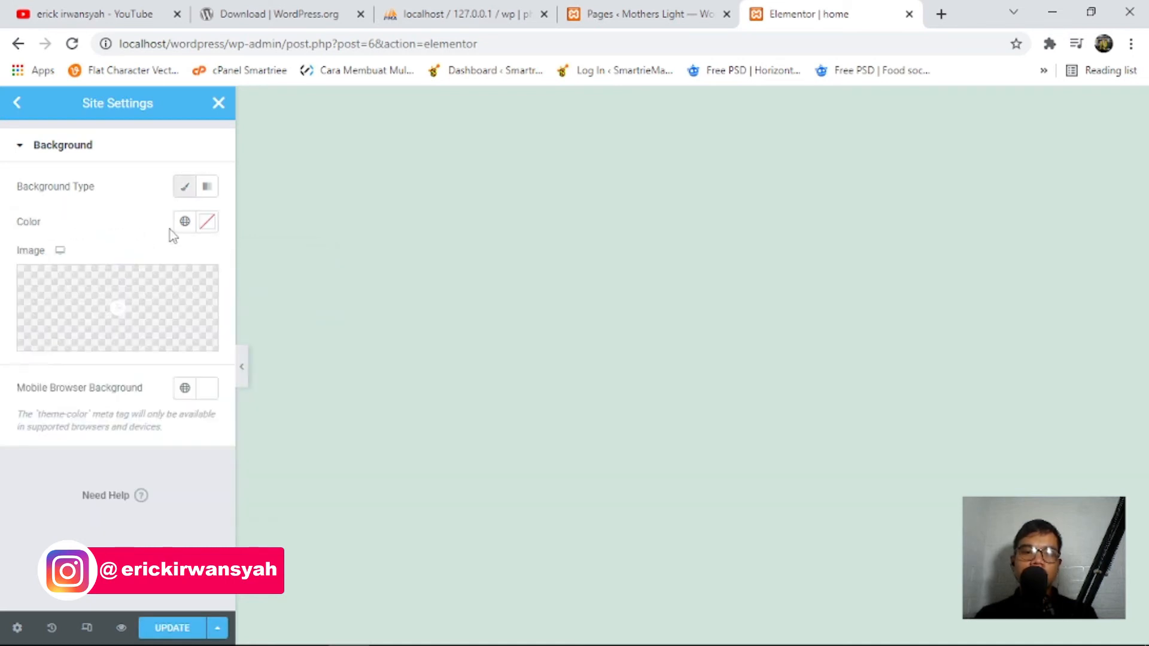
left_click(208, 222)
left_click(58, 519)
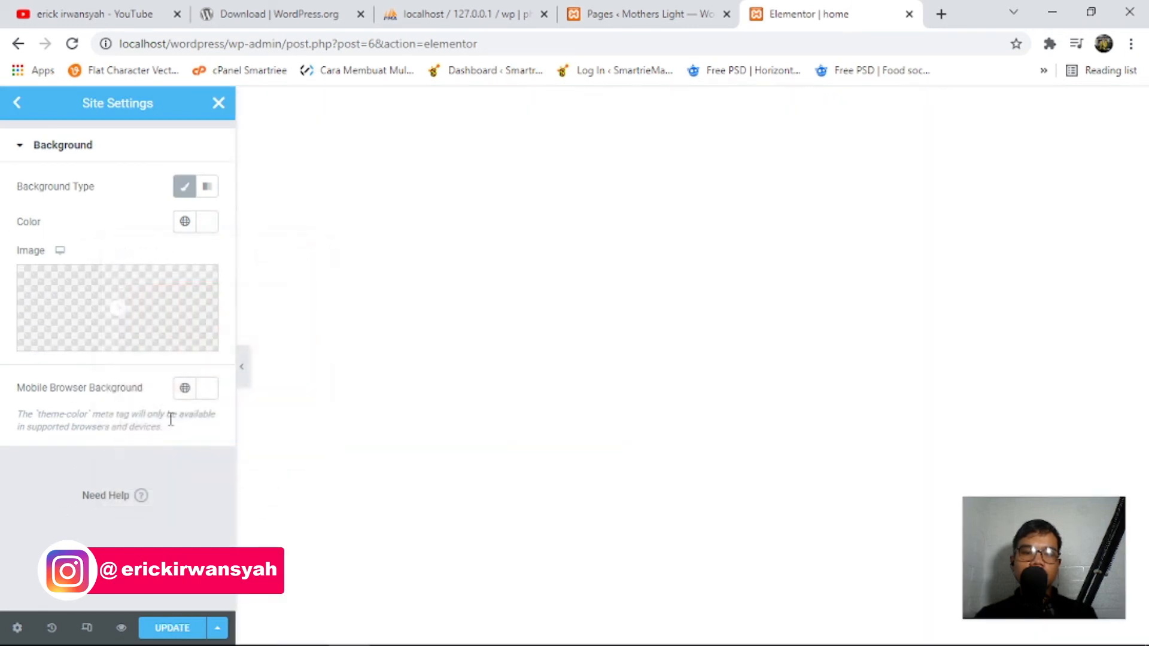
left_click(100, 157)
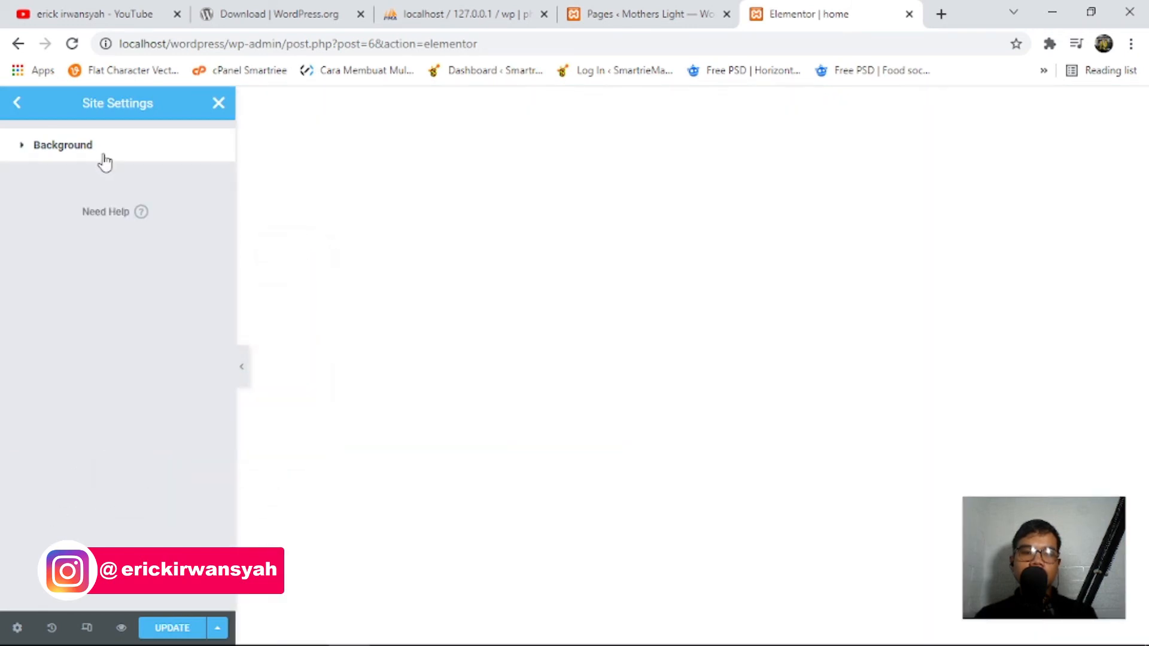
left_click(177, 143)
left_click(190, 188)
left_click(207, 222)
After trying dark red and #DEDEDE, set the background colour to #FFFFFF and Update.
left_click_drag(236, 333, 123, 300)
left_click(27, 155)
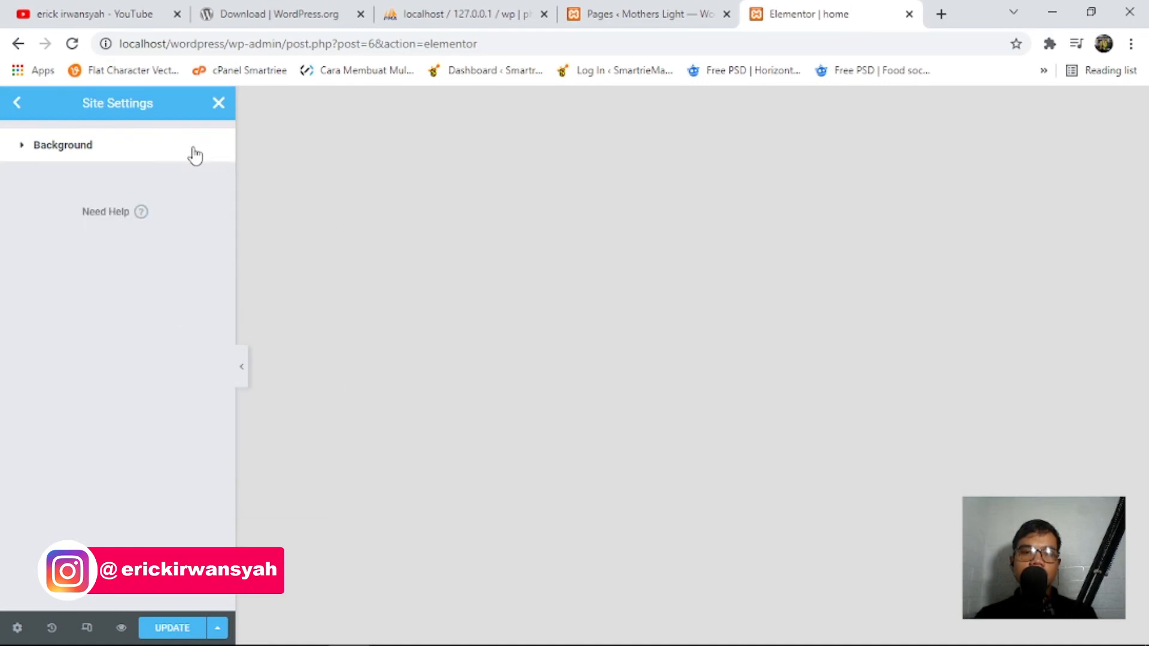
left_click(92, 158)
left_click(213, 227)
left_click_drag(231, 338, 1, 195)
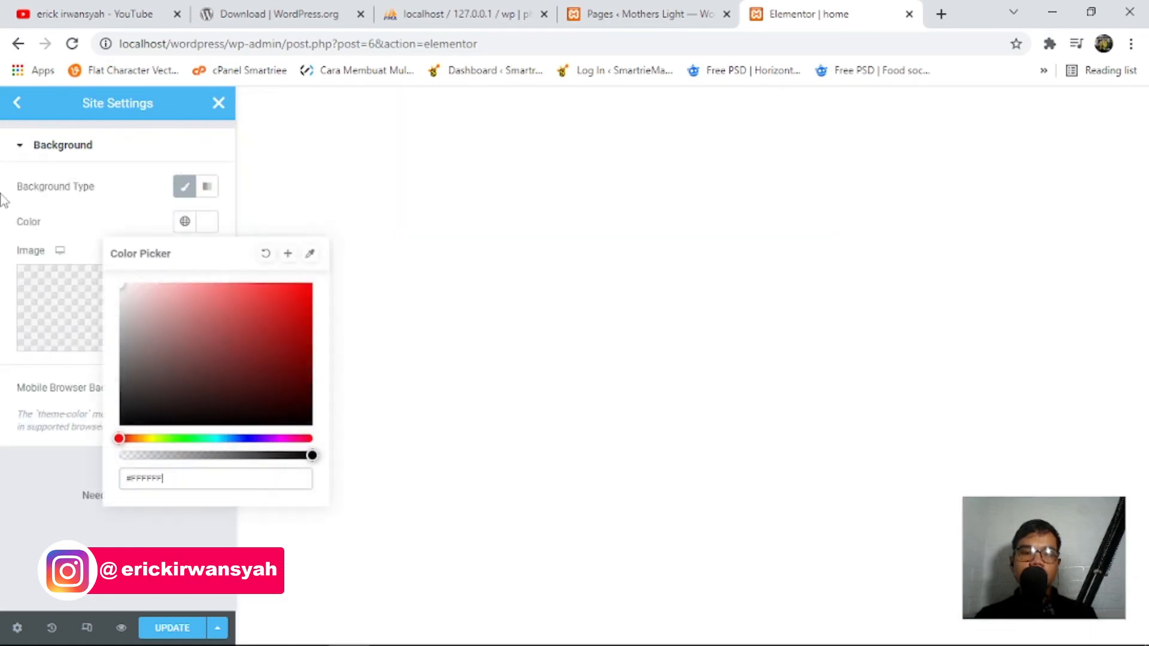
left_click(52, 515)
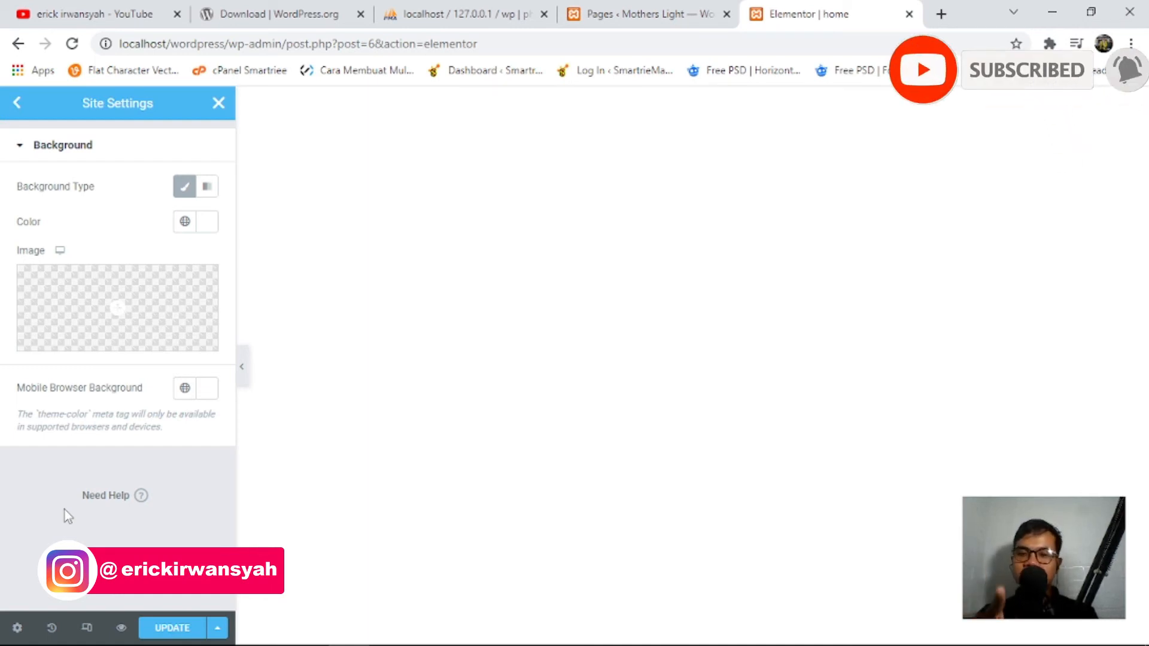
left_click(172, 629)
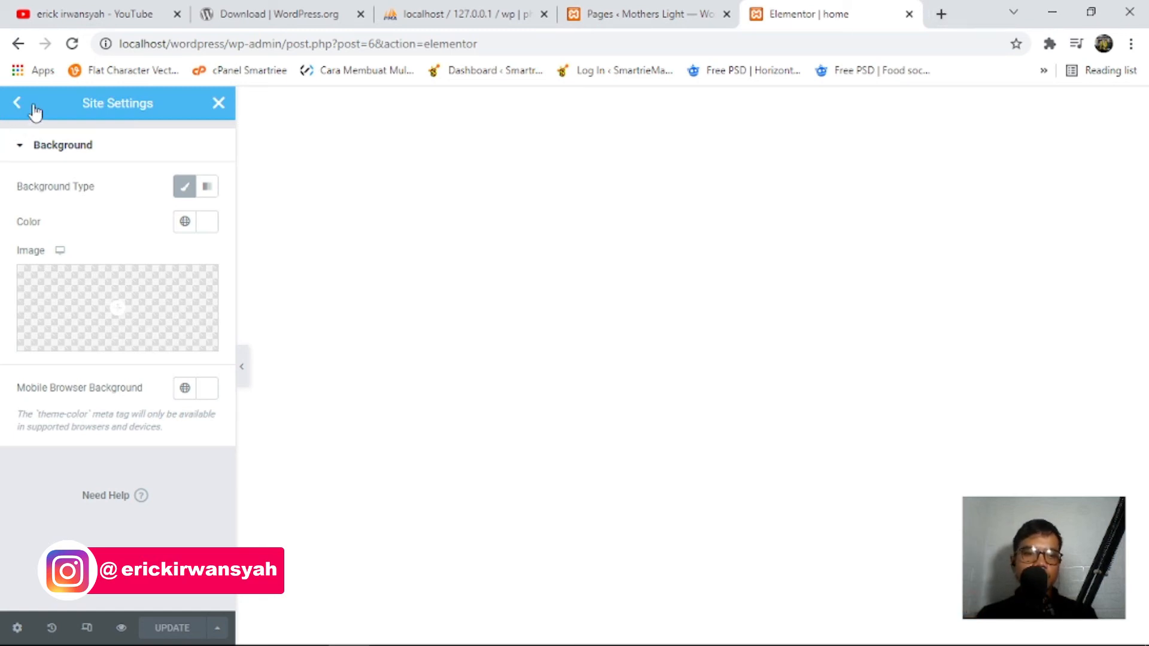
Leave Site Settings and return to the Elementor widget panel beside the home page.
left_click(11, 113)
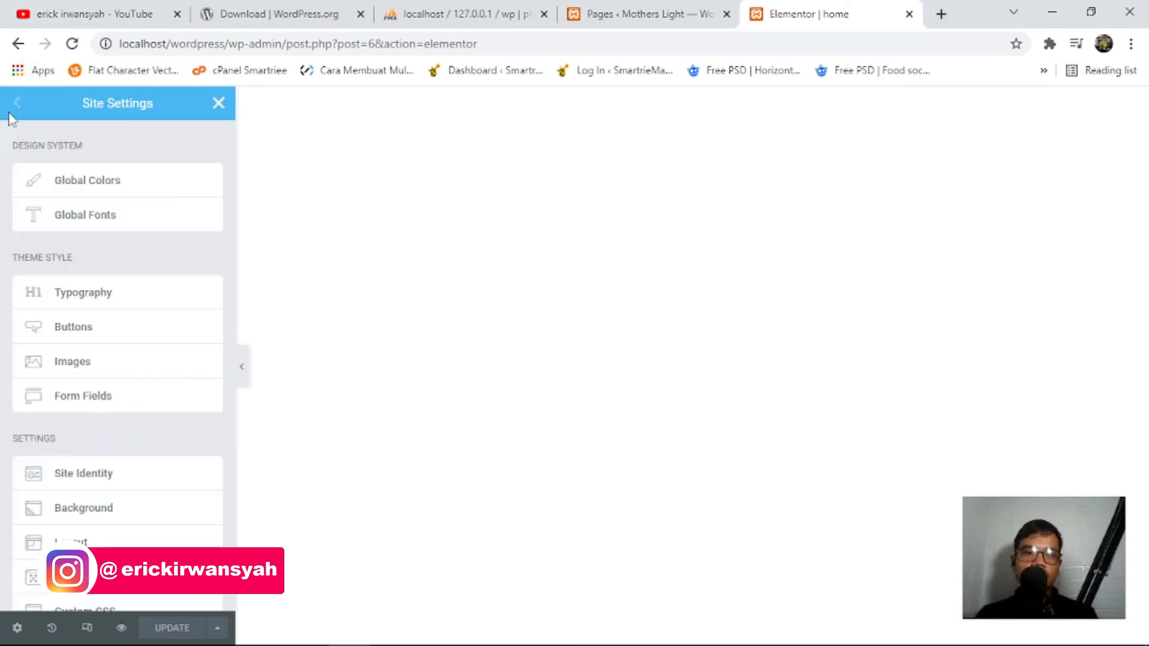
left_click(219, 103)
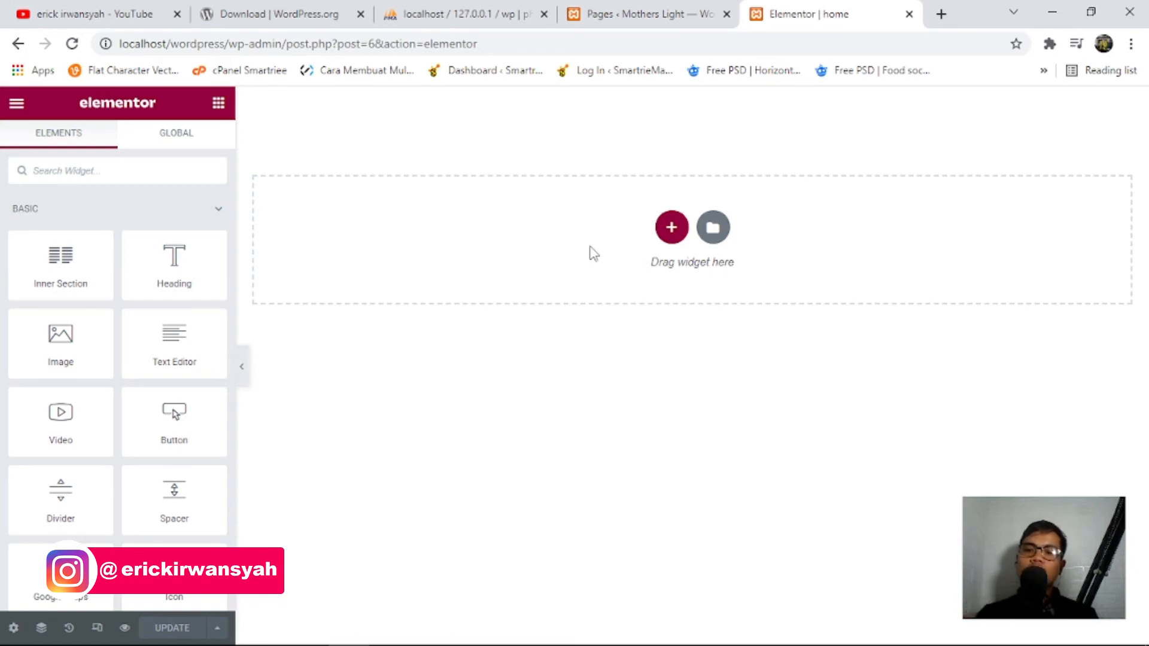
Add a section at the page top, then remove the extra columns so only one remains.
left_click(671, 231)
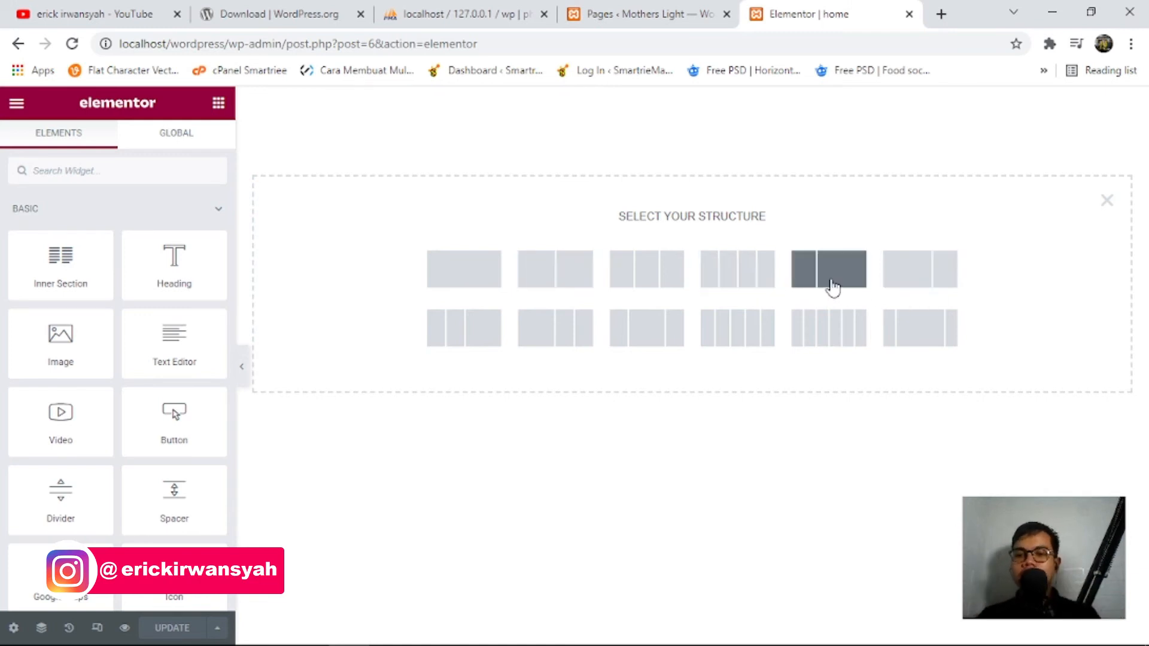
left_click(437, 270)
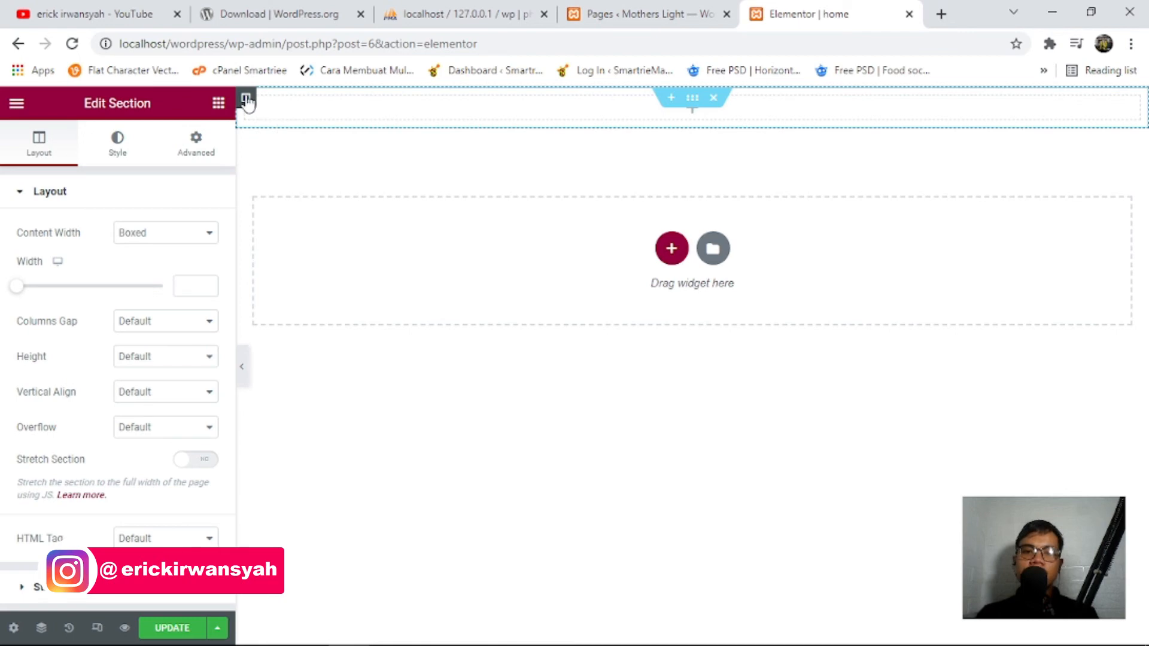
right_click(246, 97)
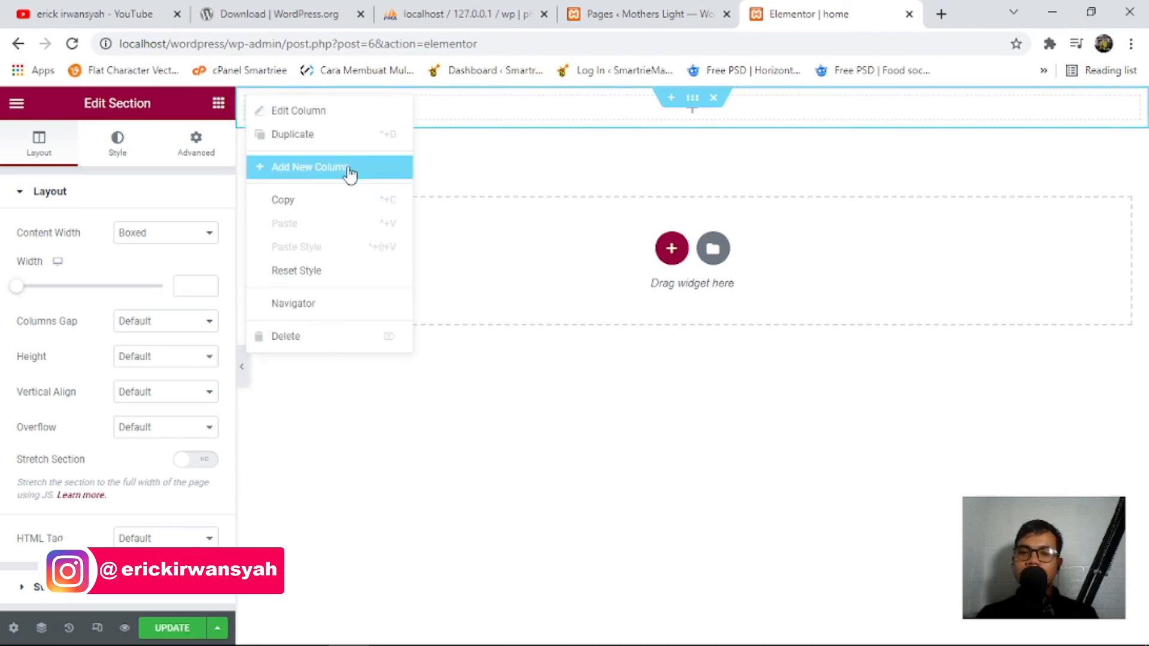
left_click(349, 169)
right_click(246, 97)
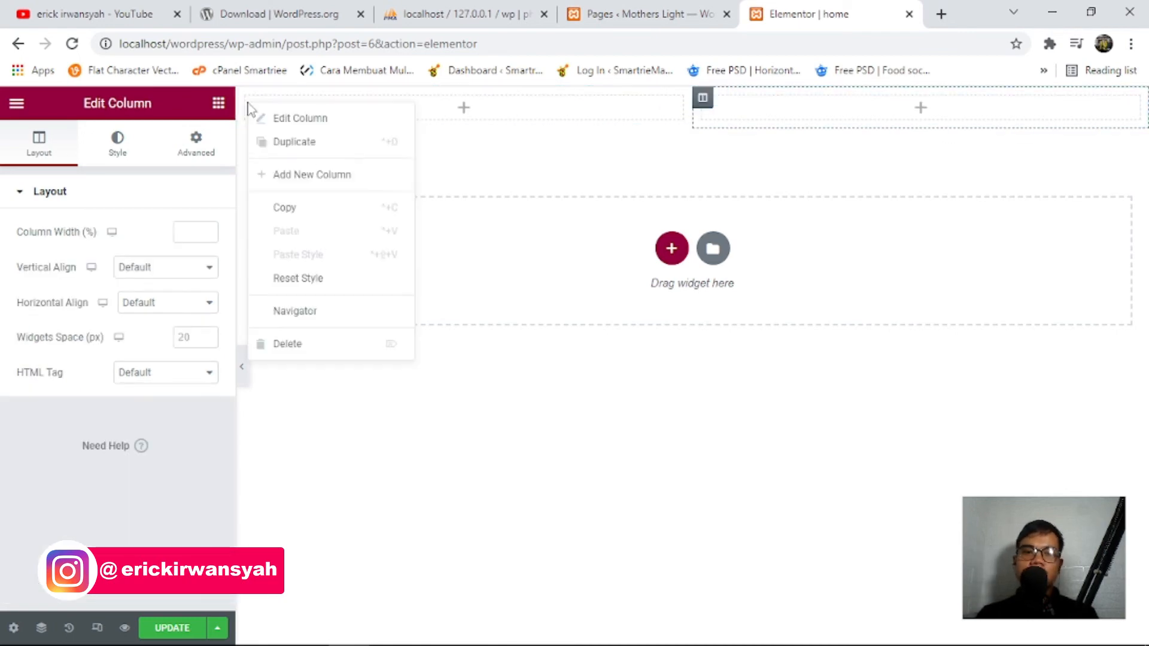
left_click(301, 175)
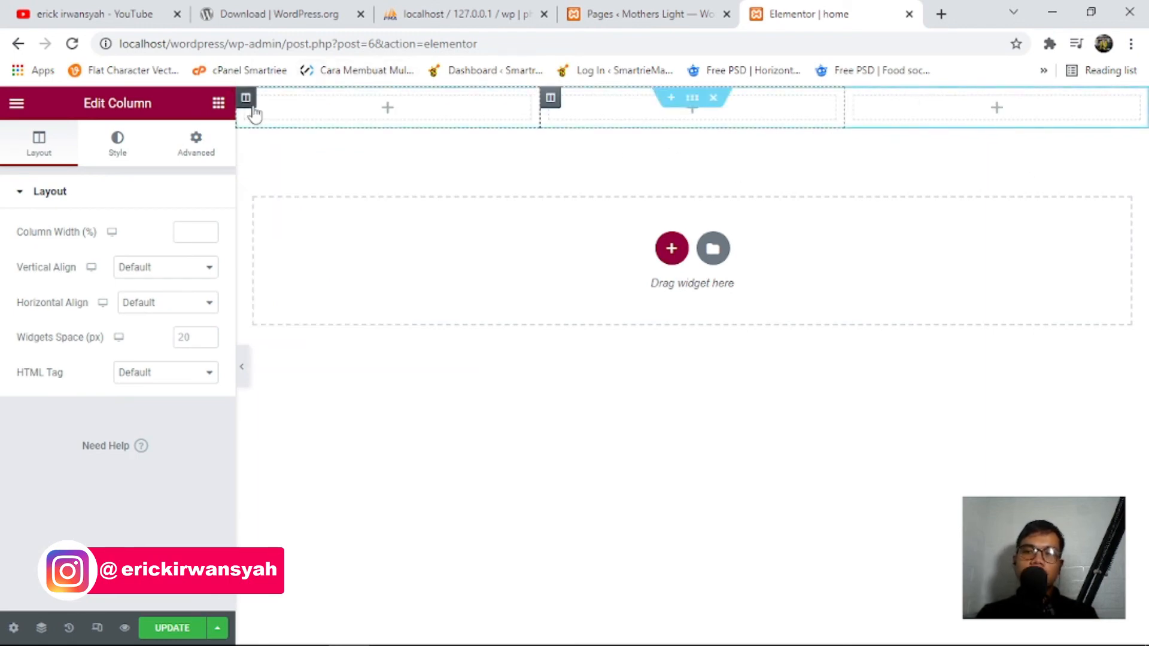
right_click(248, 101)
left_click(295, 354)
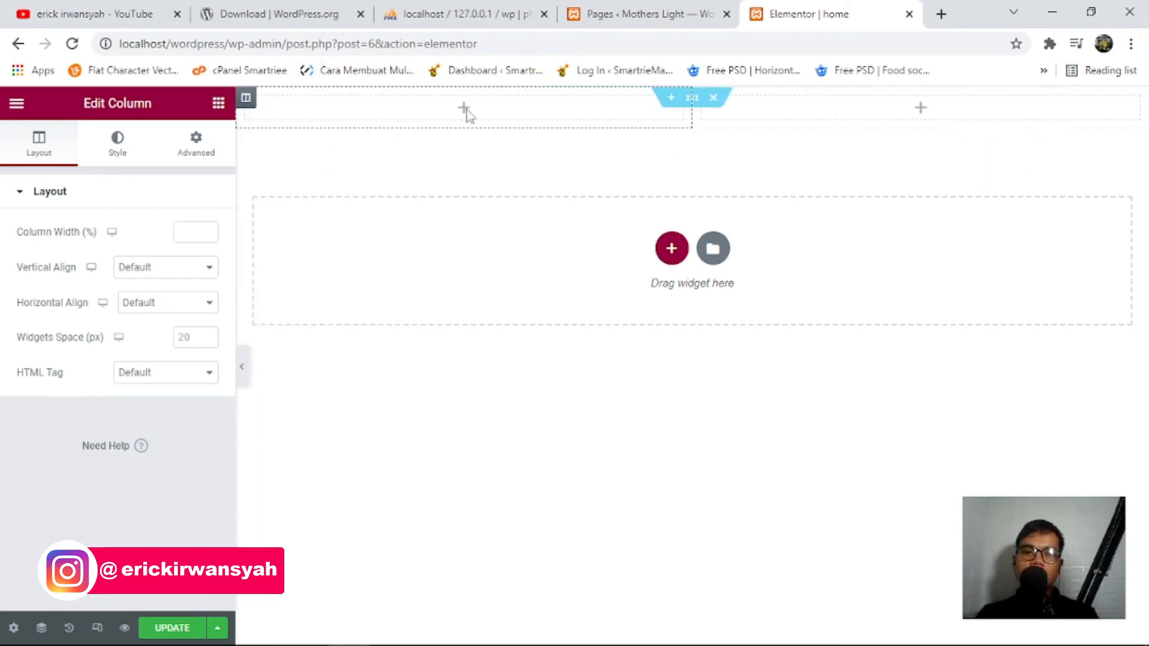
right_click(247, 99)
left_click(289, 340)
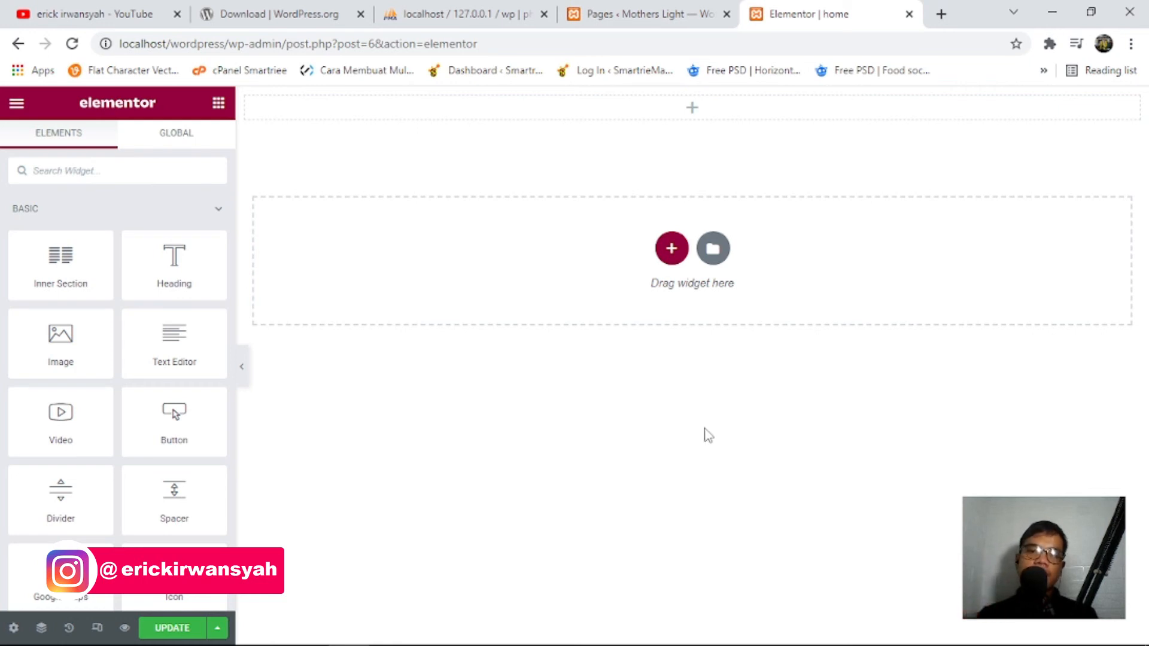
Add a Heading reading 'Selamat Datang Di Website pertama saya' to that column and centre it.
left_click_drag(178, 262, 681, 111)
left_click_drag(162, 253, 3, 246)
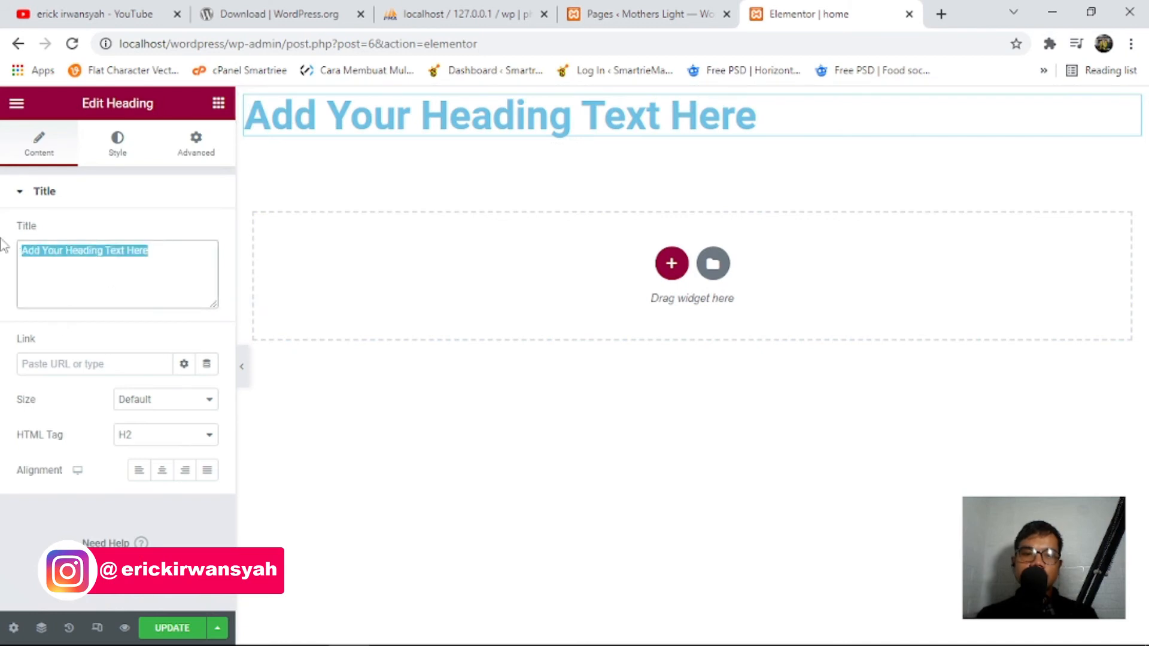
type("sel")
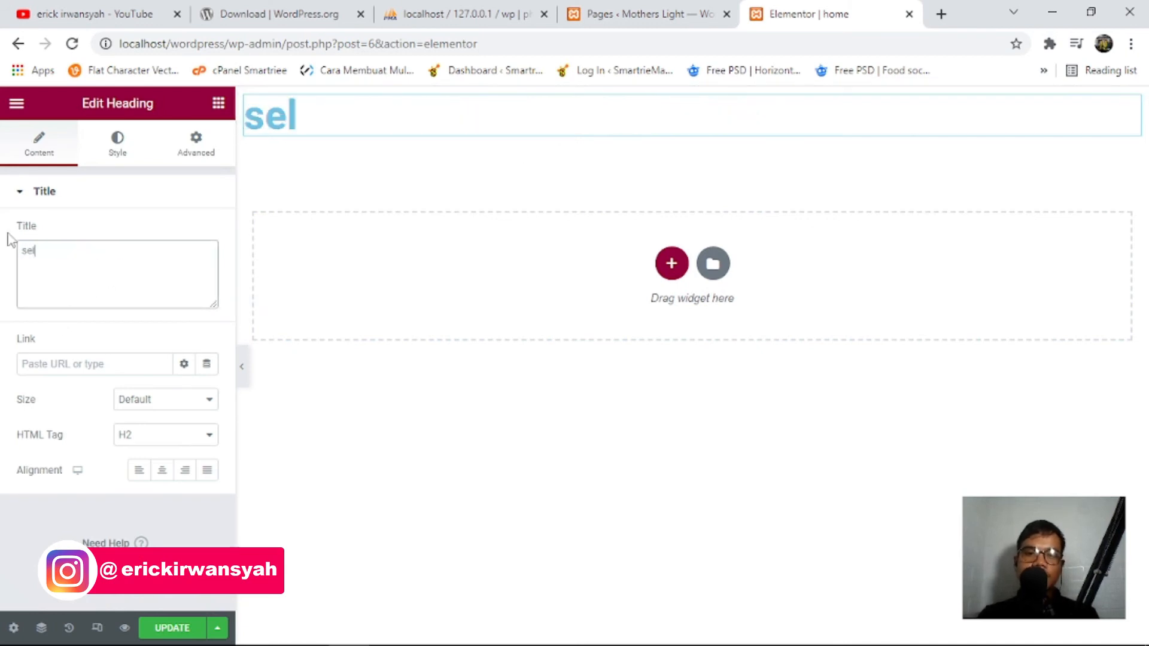
key("BackSpace")
type("Selam")
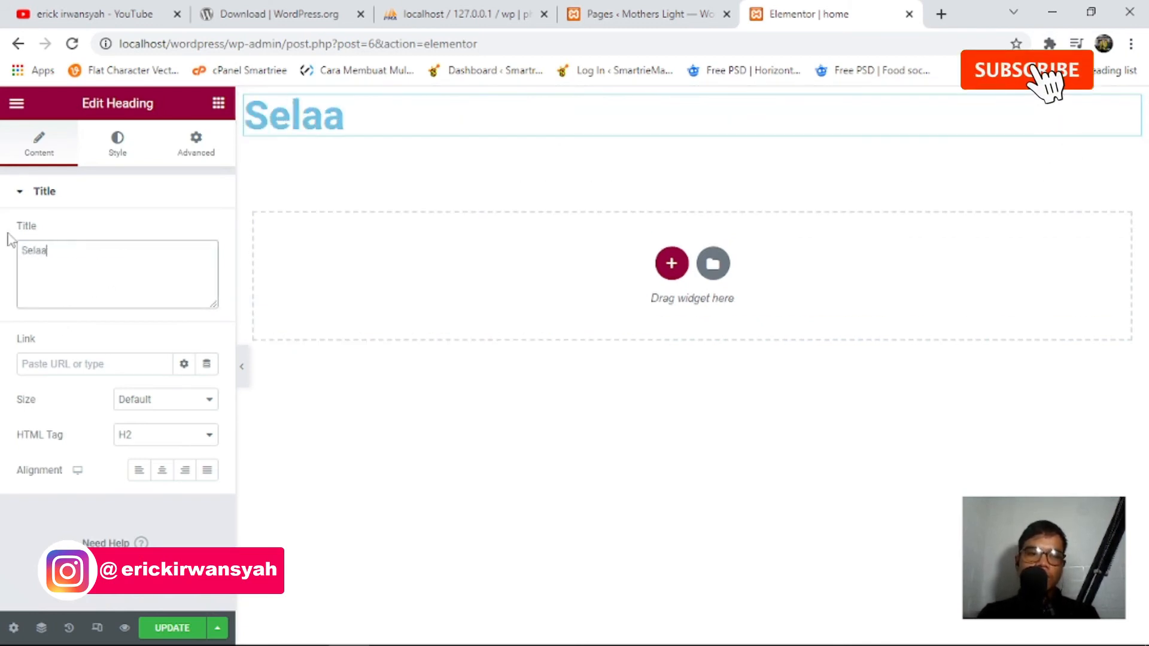
type("at Datang ")
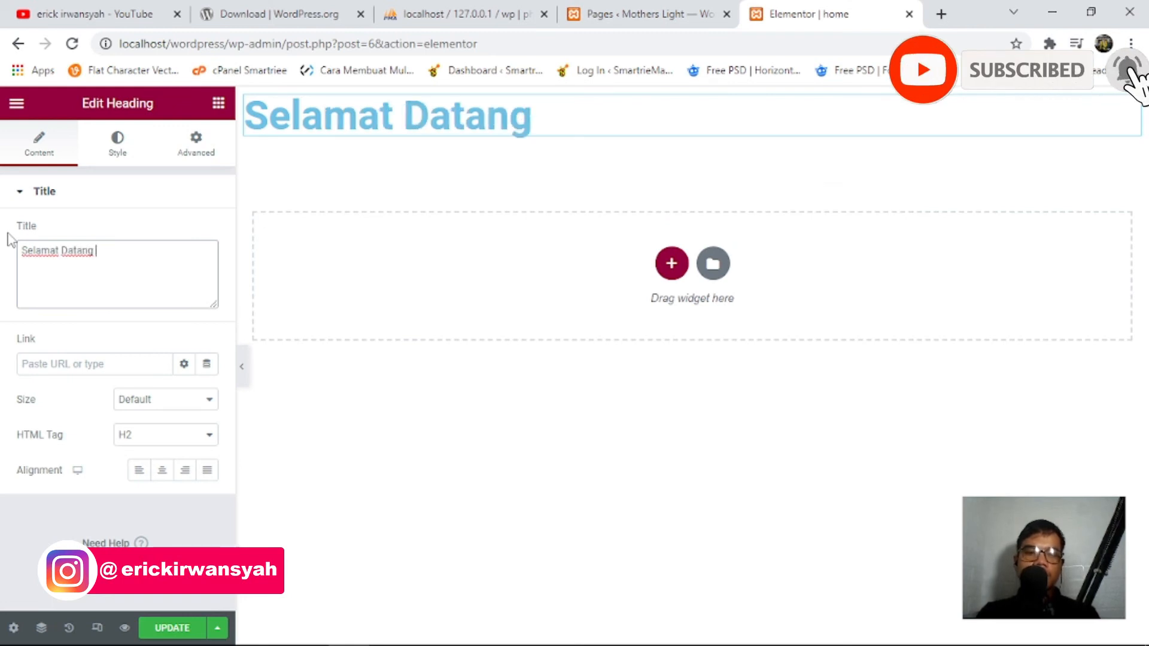
type("Di Webs")
key("BackSpace")
type("bsite")
key("BackSpace")
key("BackSpace")
key("BackSpace")
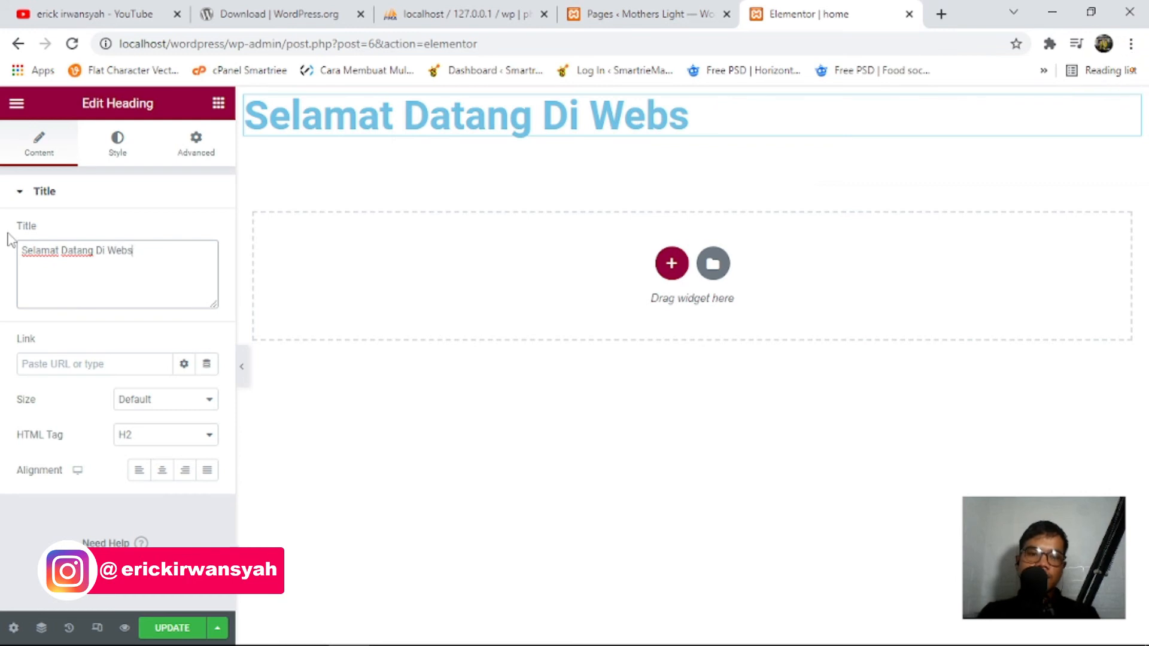
type("ite pertama saya")
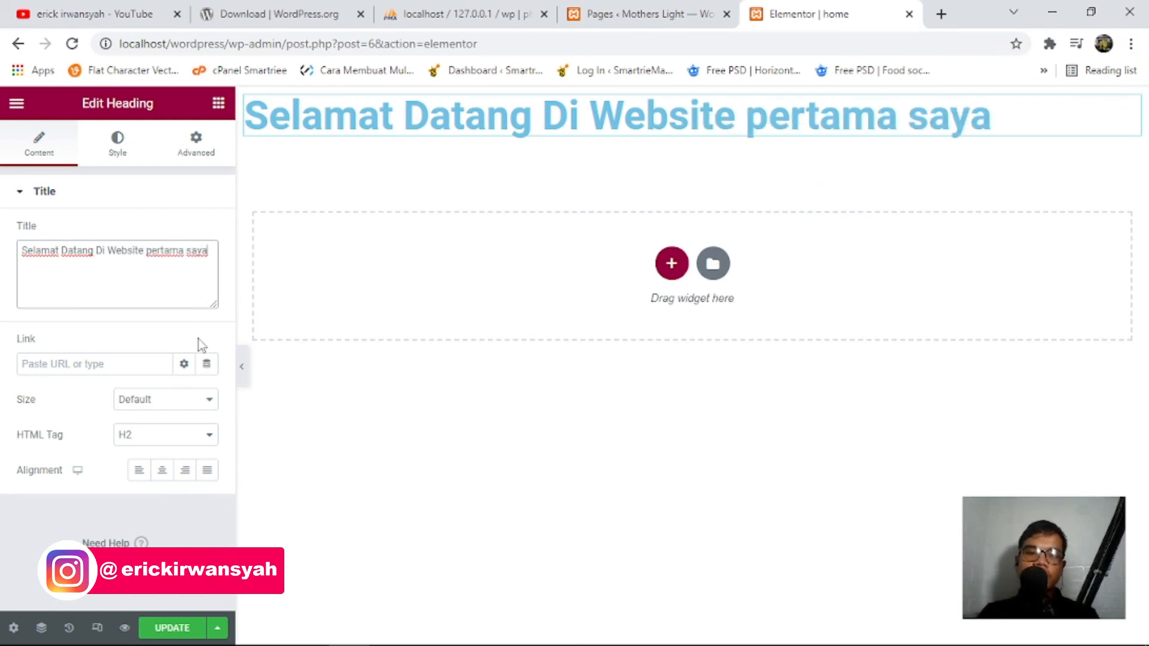
left_click(162, 470)
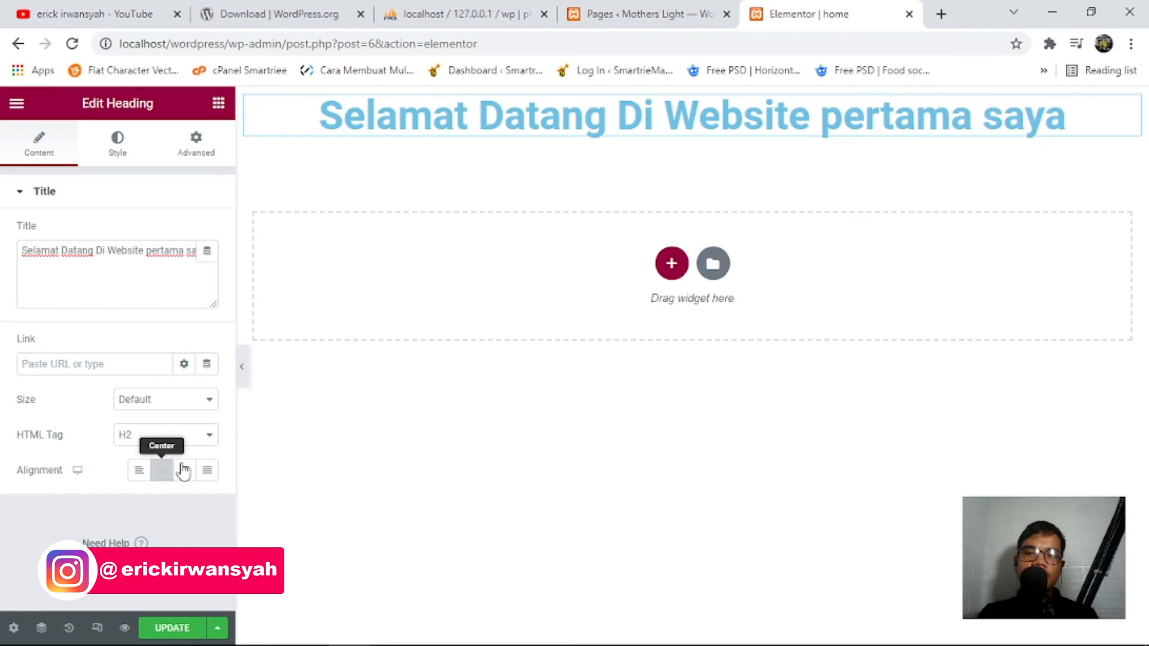
left_click(125, 628)
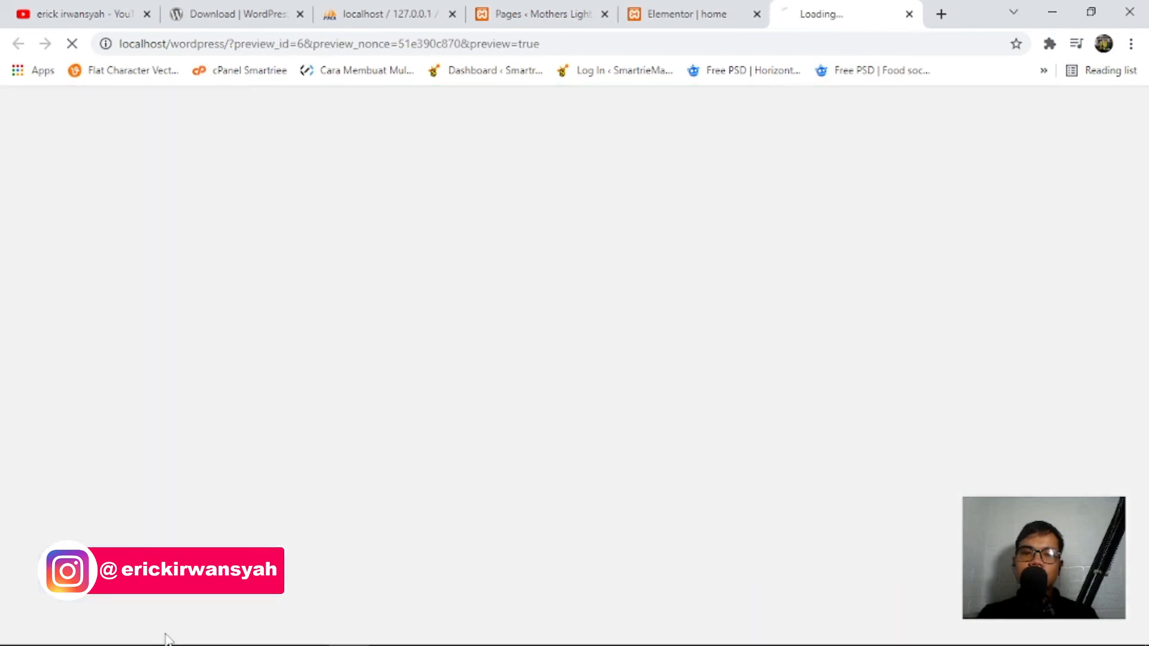
Check the centred heading in the preview tab, then return to the editor.
left_click(722, 11)
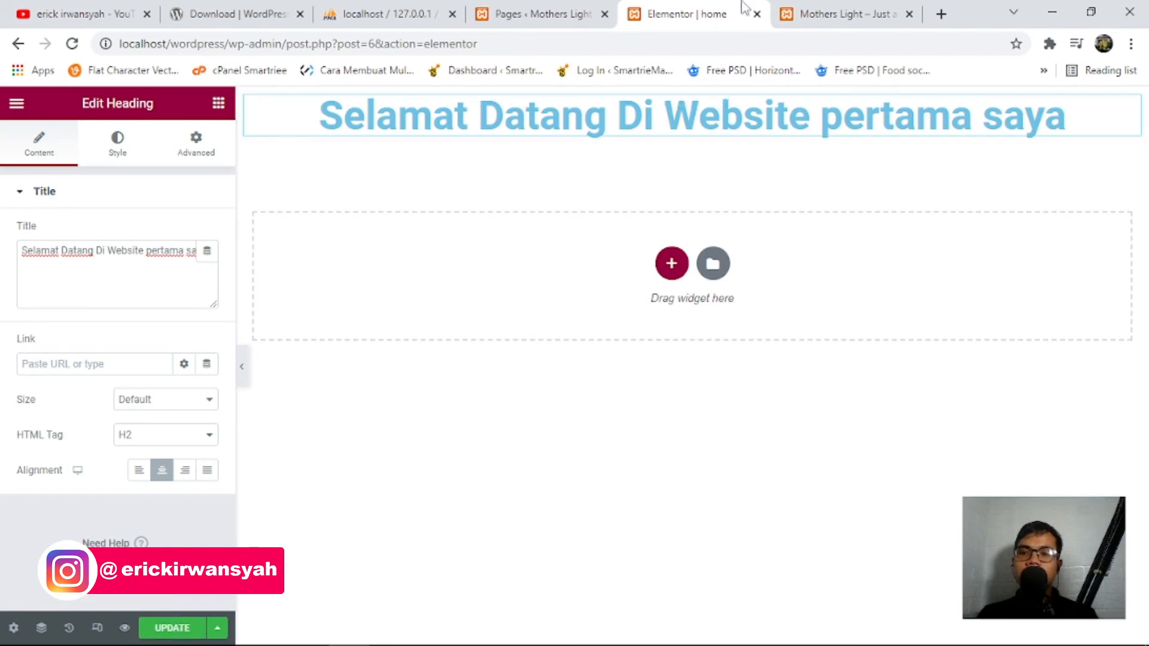
left_click(868, 12)
left_click_drag(1010, 187, 282, 213)
left_click(331, 264)
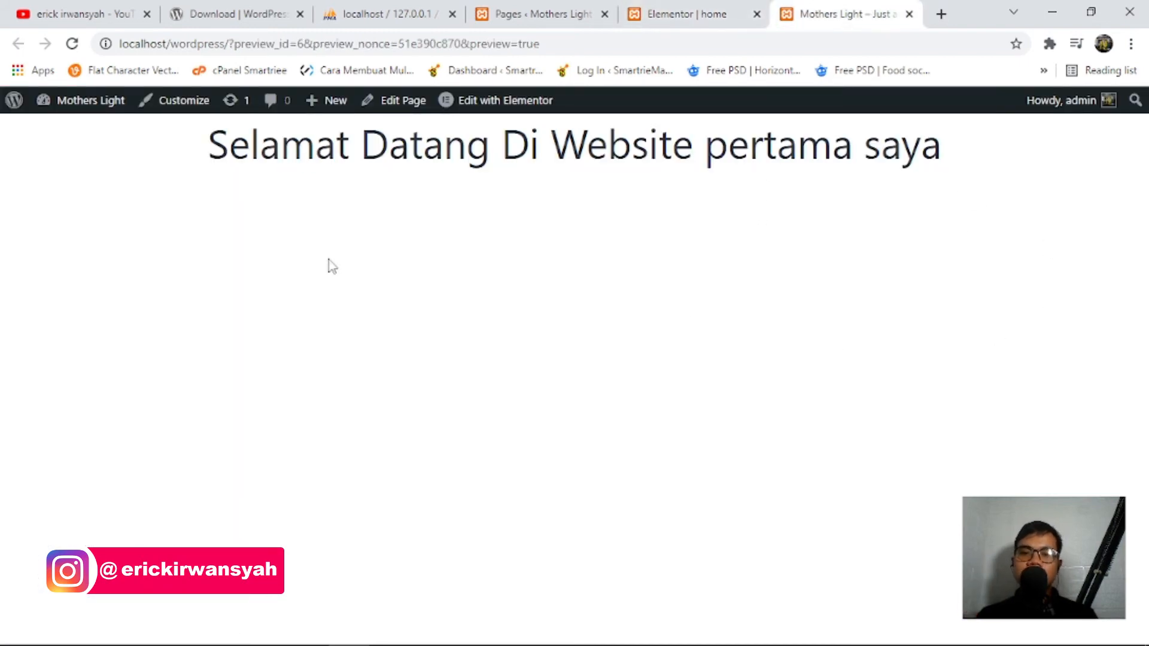
left_click_drag(198, 174, 1013, 187)
left_click(1090, 221)
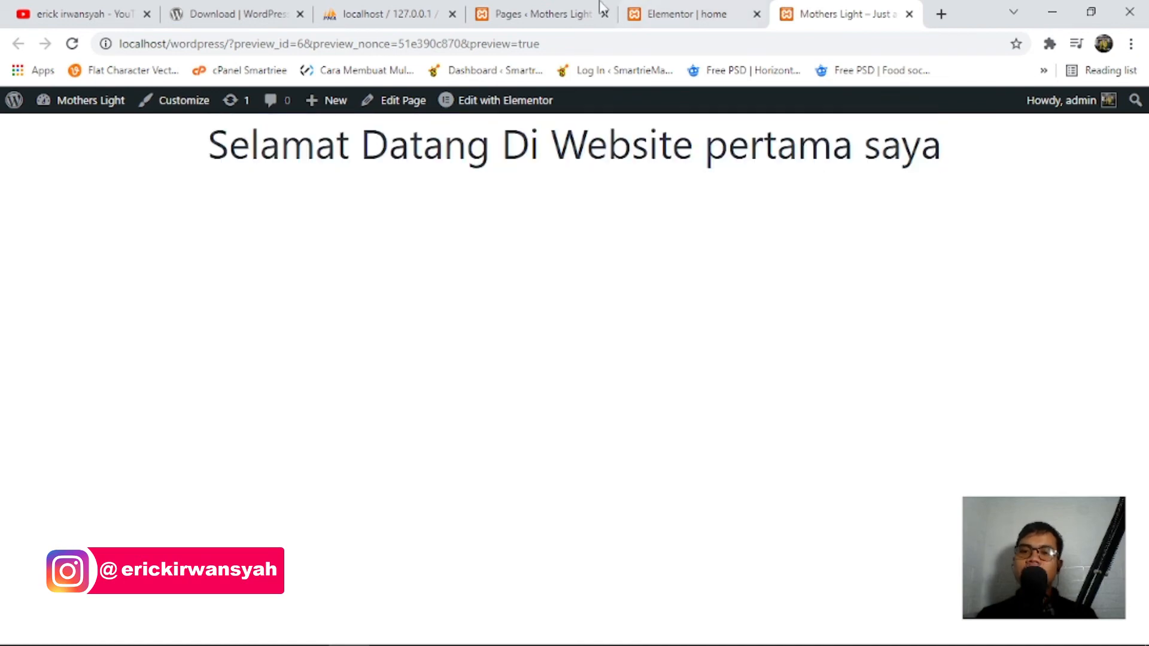
left_click(575, 13)
left_click(713, 8)
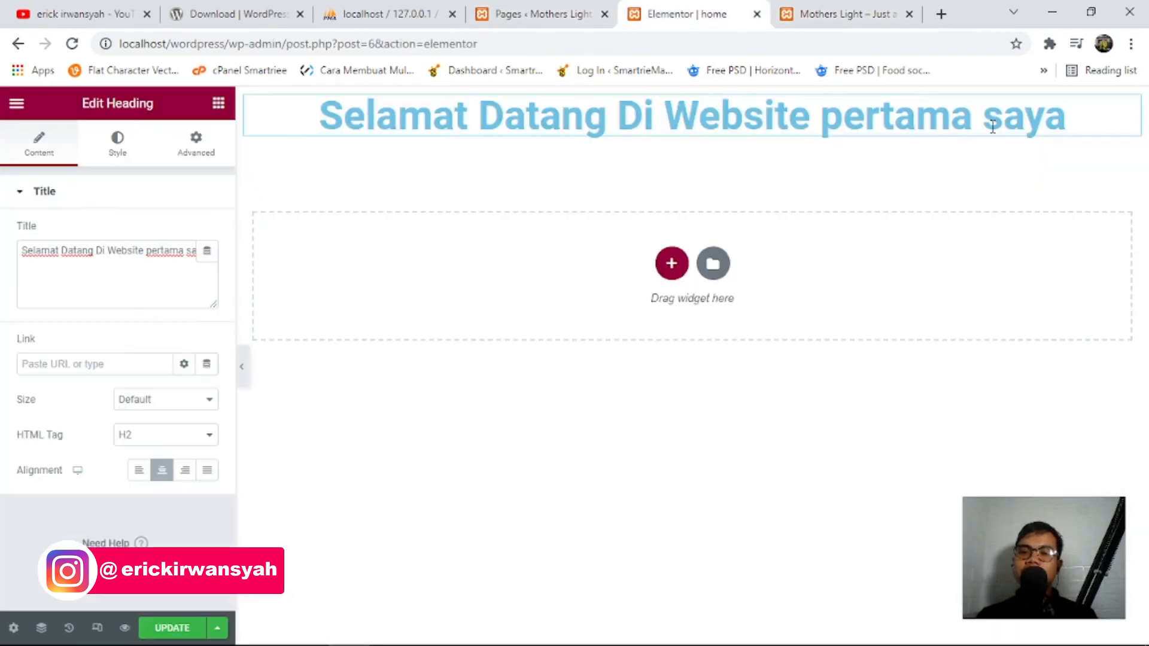
Select the heading on the canvas and compare it again with the preview.
left_click(1025, 111)
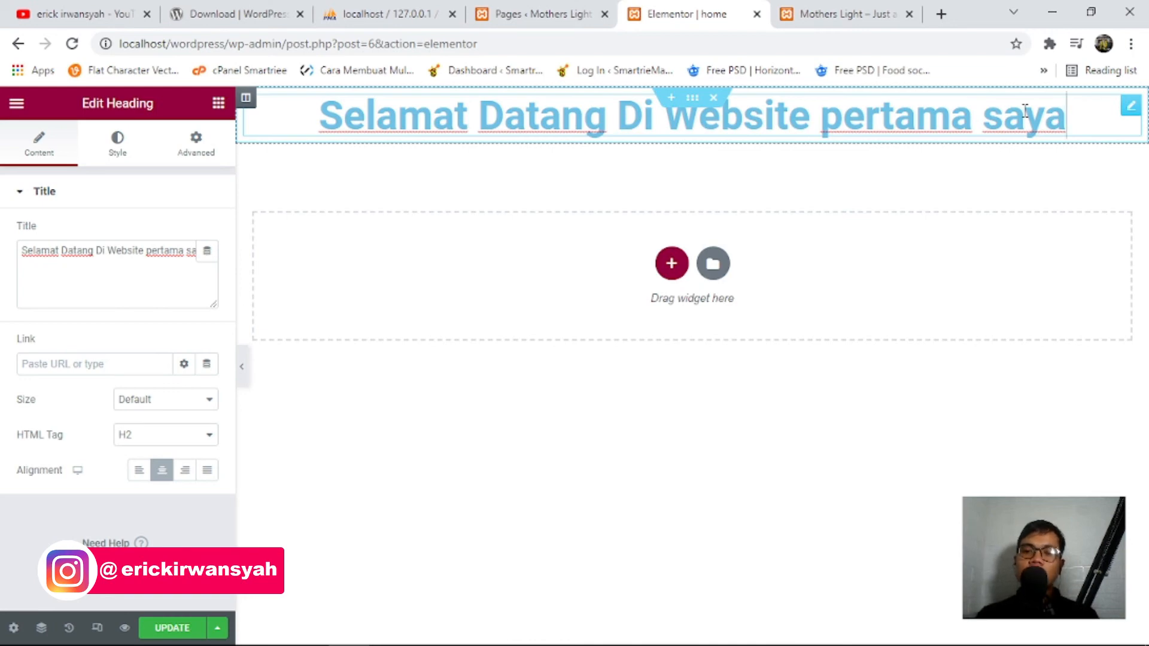
left_click(856, 8)
left_click(687, 13)
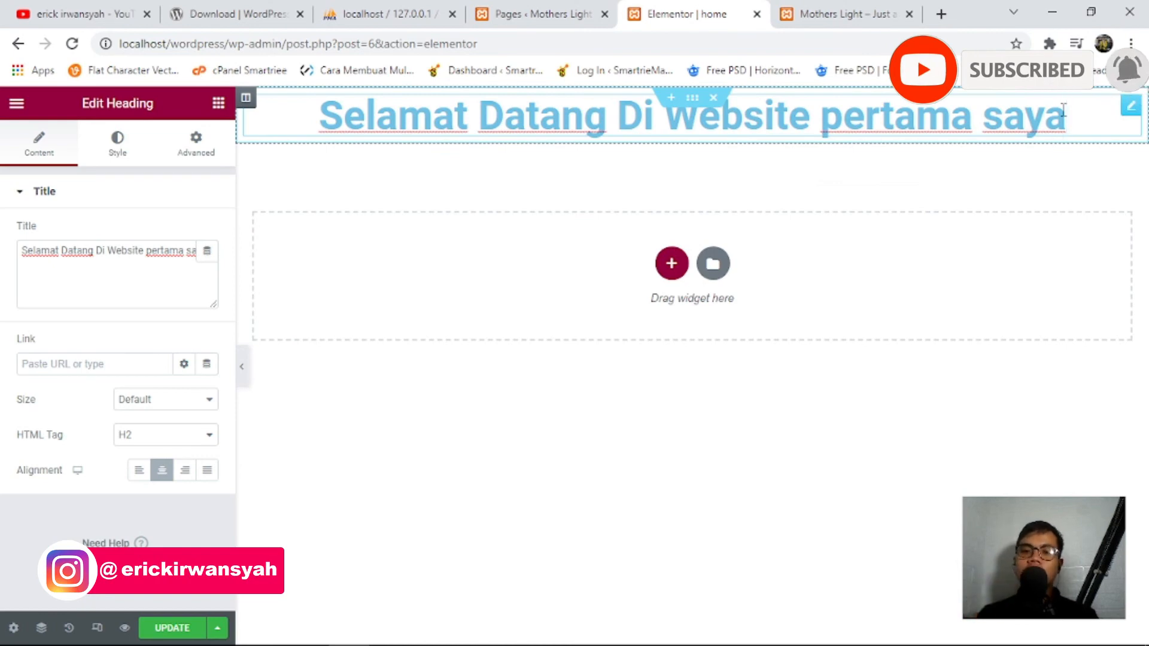
left_click(884, 21)
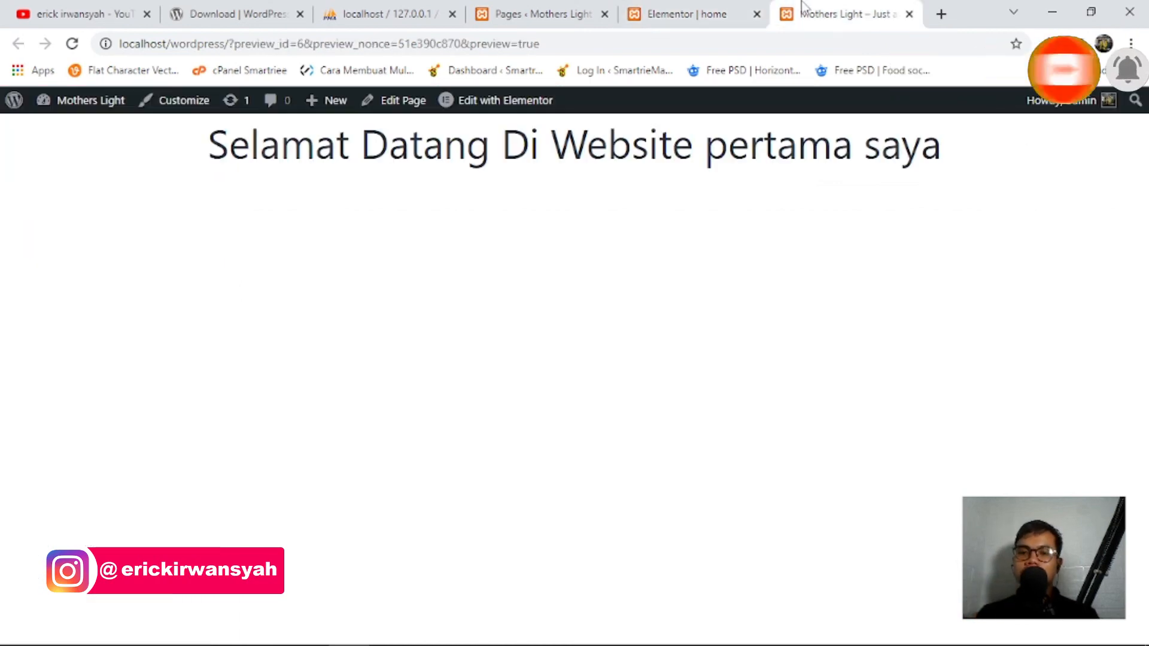
left_click_drag(982, 159, 200, 161)
left_click(687, 14)
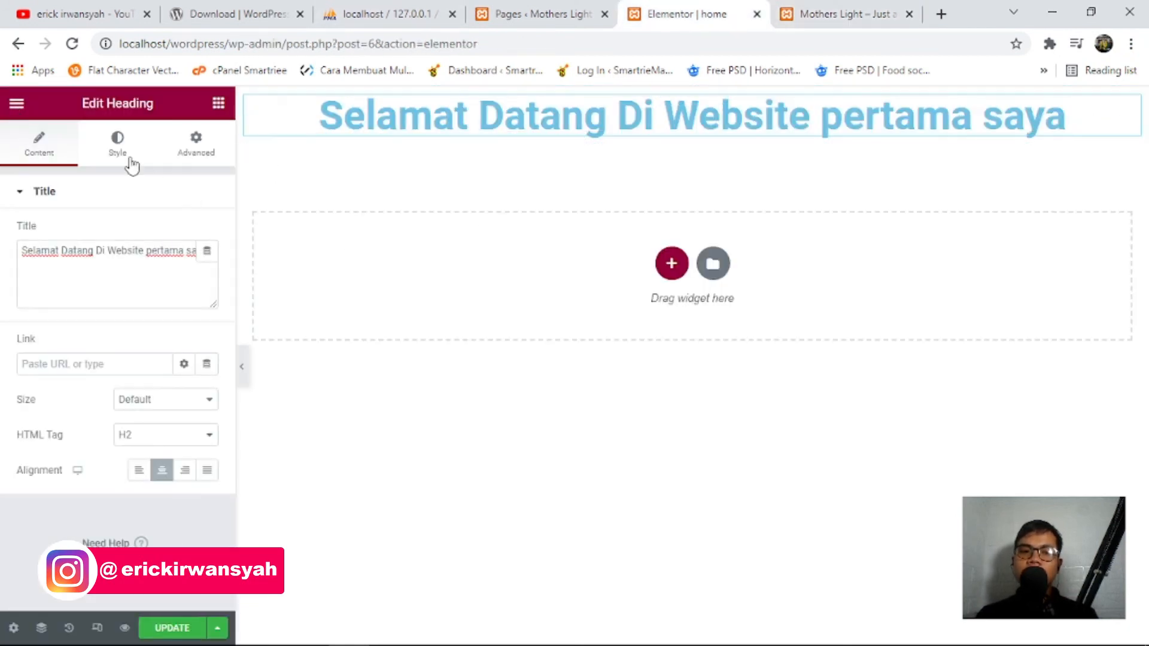
Set the heading's text colour to black (#000000).
left_click(115, 145)
left_click(206, 233)
left_click_drag(222, 386, 53, 493)
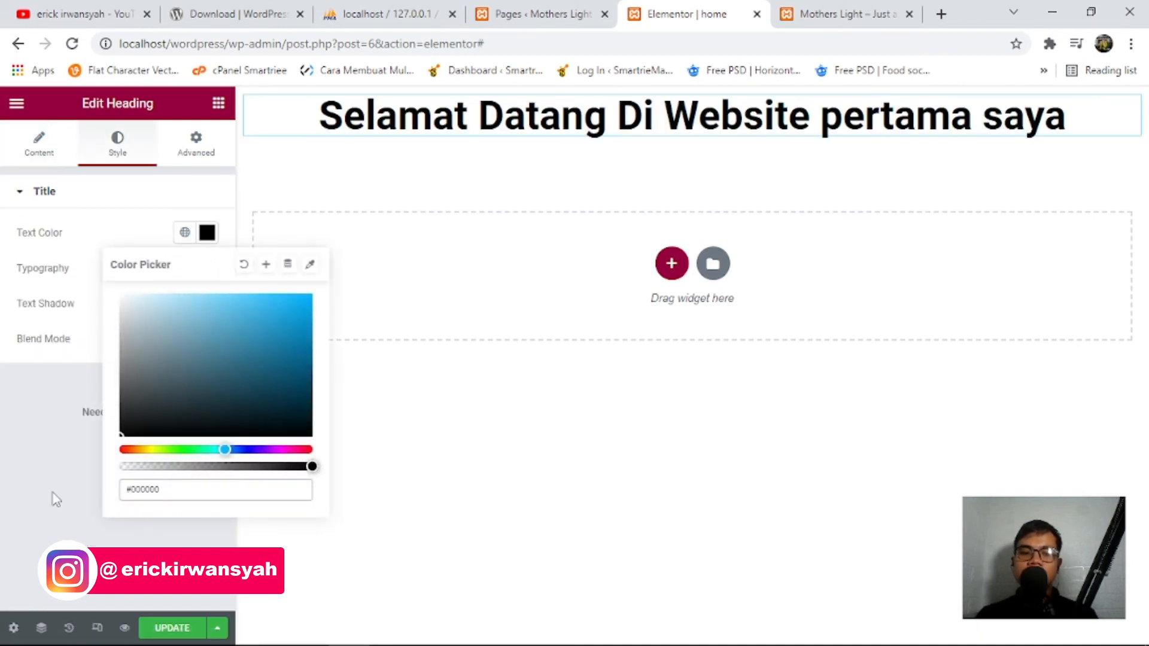
left_click(56, 499)
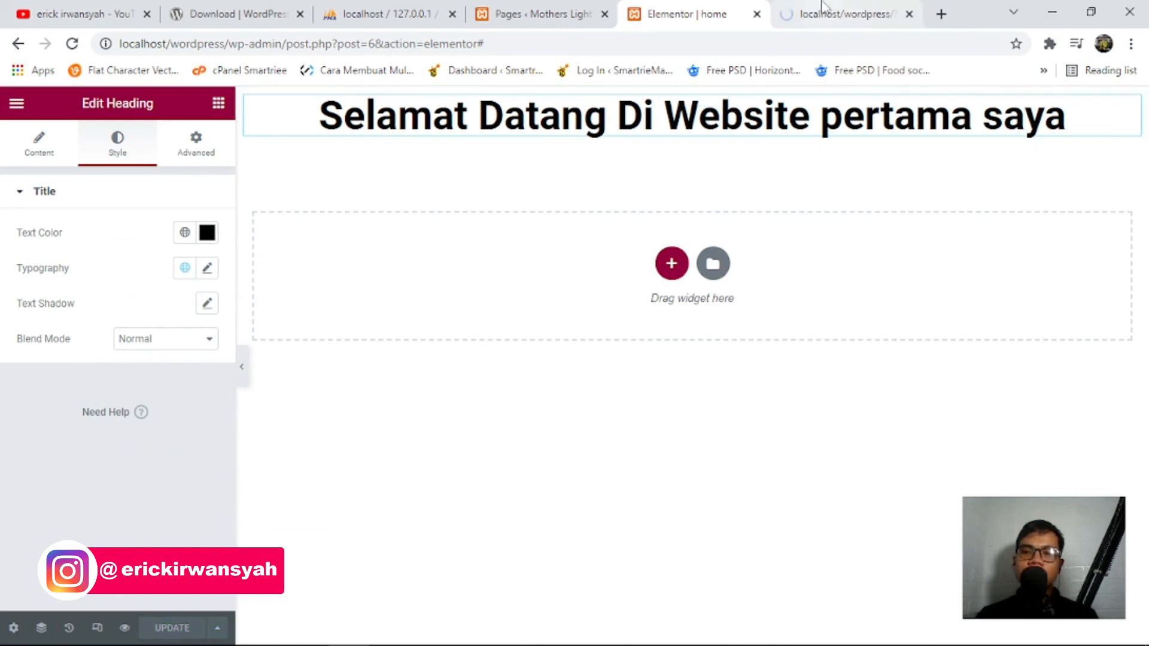
Confirm the black heading in the preview and recheck the #000000 text colour setting.
left_click(802, 16)
left_click_drag(149, 152, 1029, 164)
left_click(1144, 168)
left_click(711, 12)
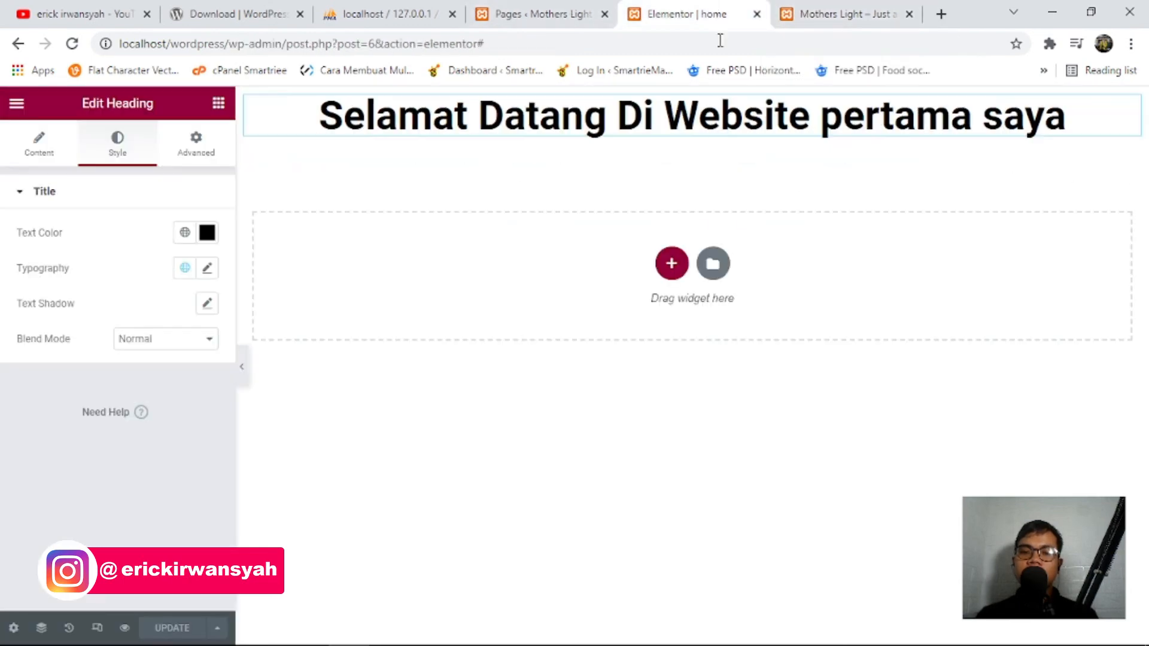
left_click(208, 233)
left_click(46, 443)
left_click(31, 156)
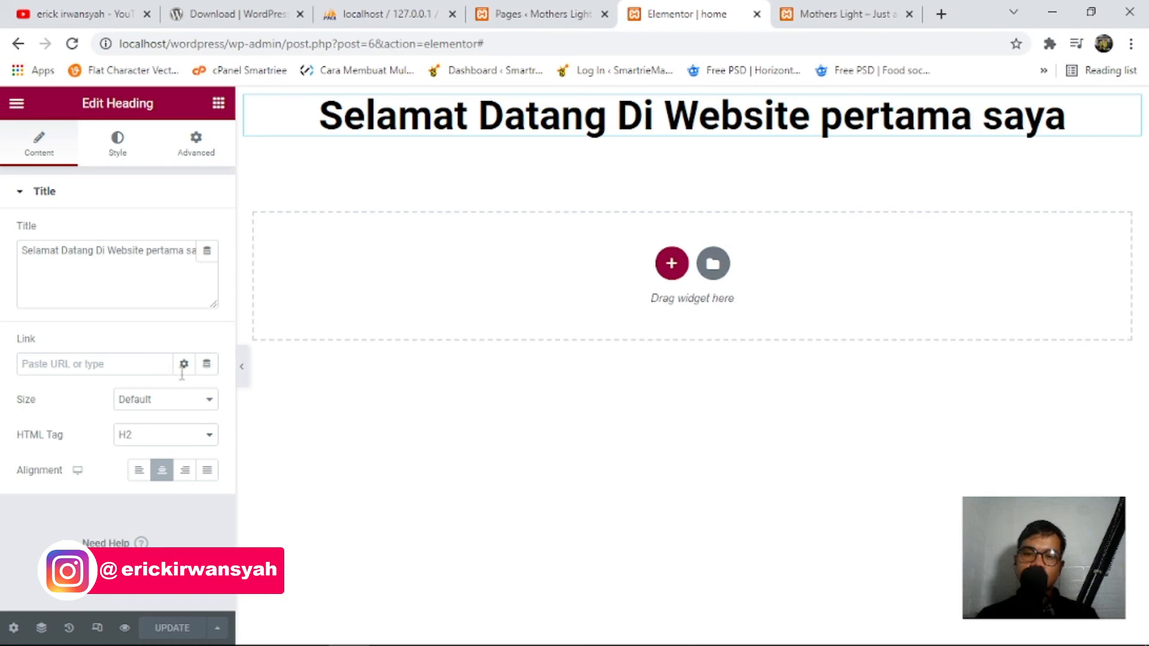
left_click(120, 145)
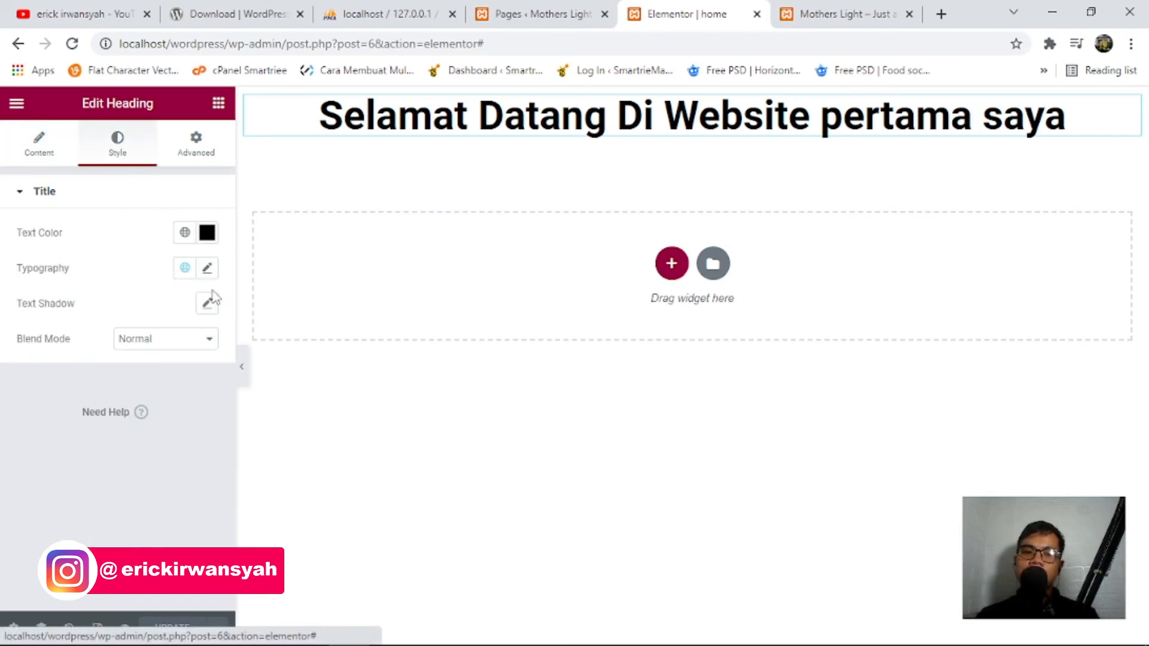
left_click(207, 232)
left_click(36, 408)
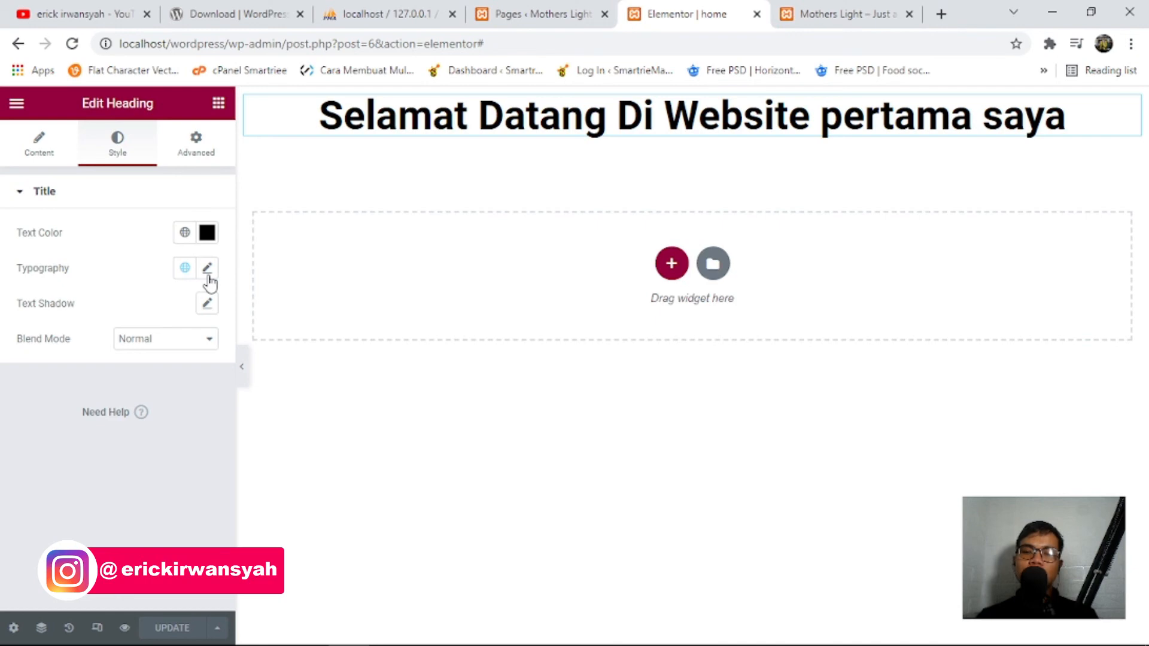
left_click(207, 269)
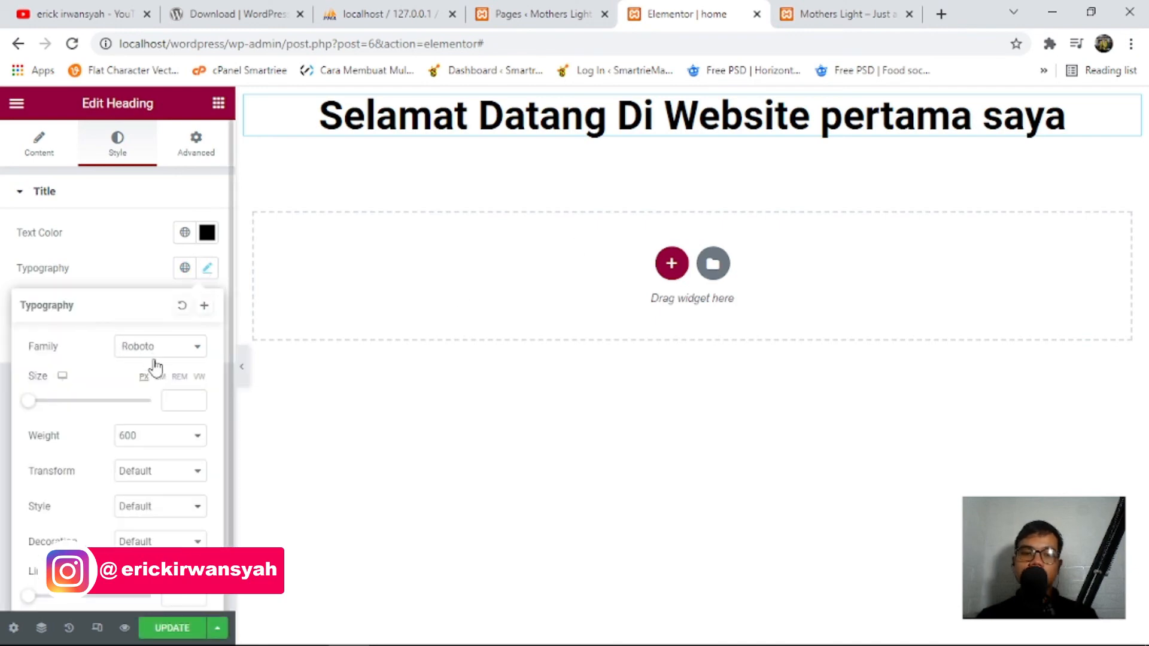
Set the heading font to Risque and change its HTML tag to H2.
left_click(196, 356)
left_click(172, 414)
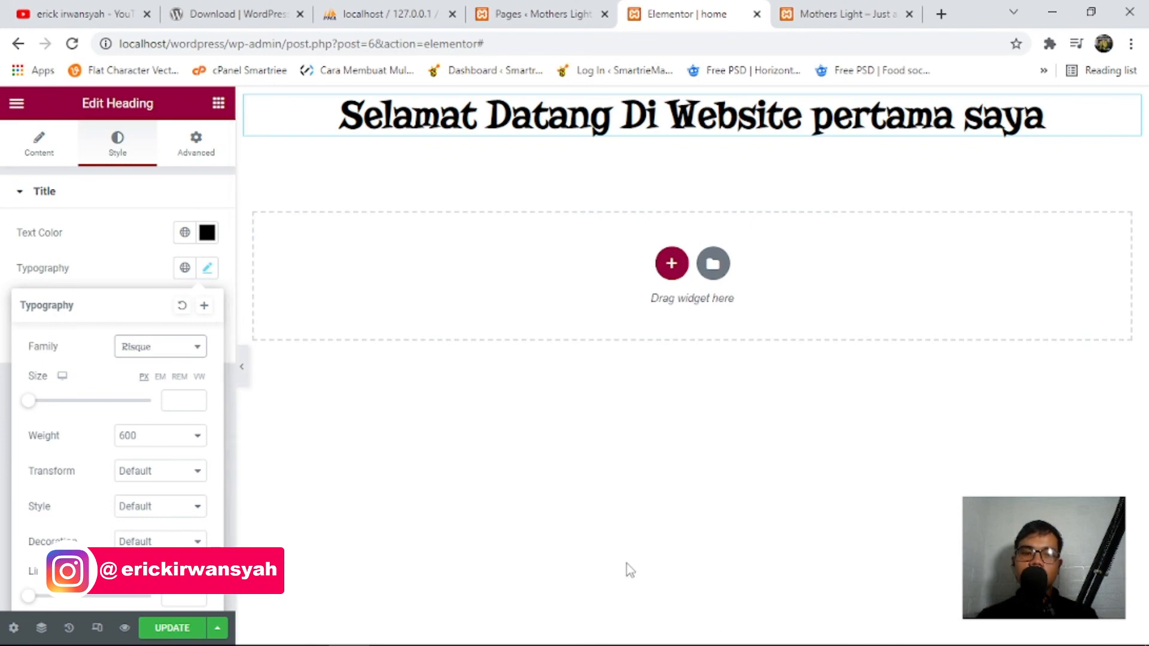
left_click(144, 190)
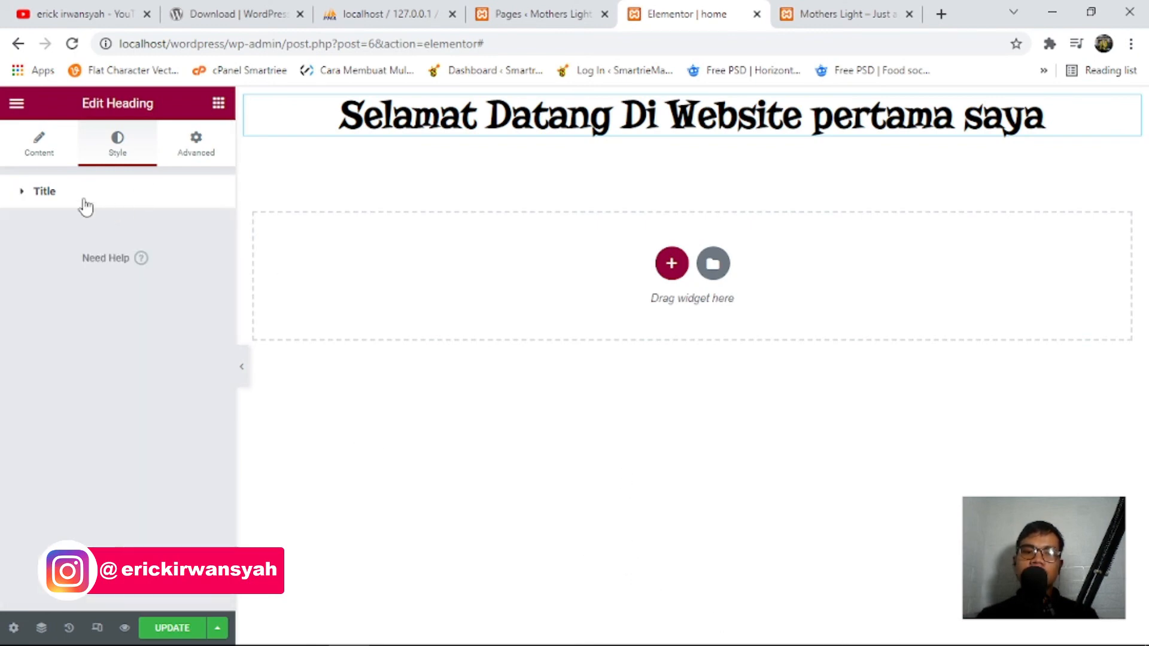
left_click(41, 156)
left_click(147, 435)
left_click(157, 495)
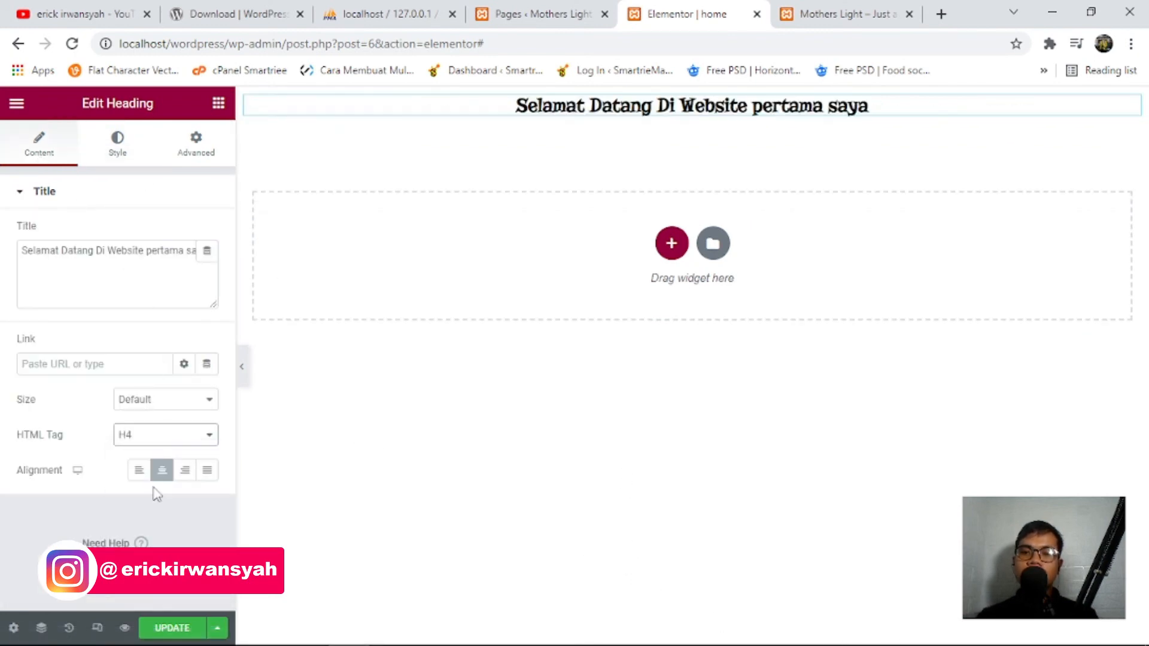
left_click(158, 435)
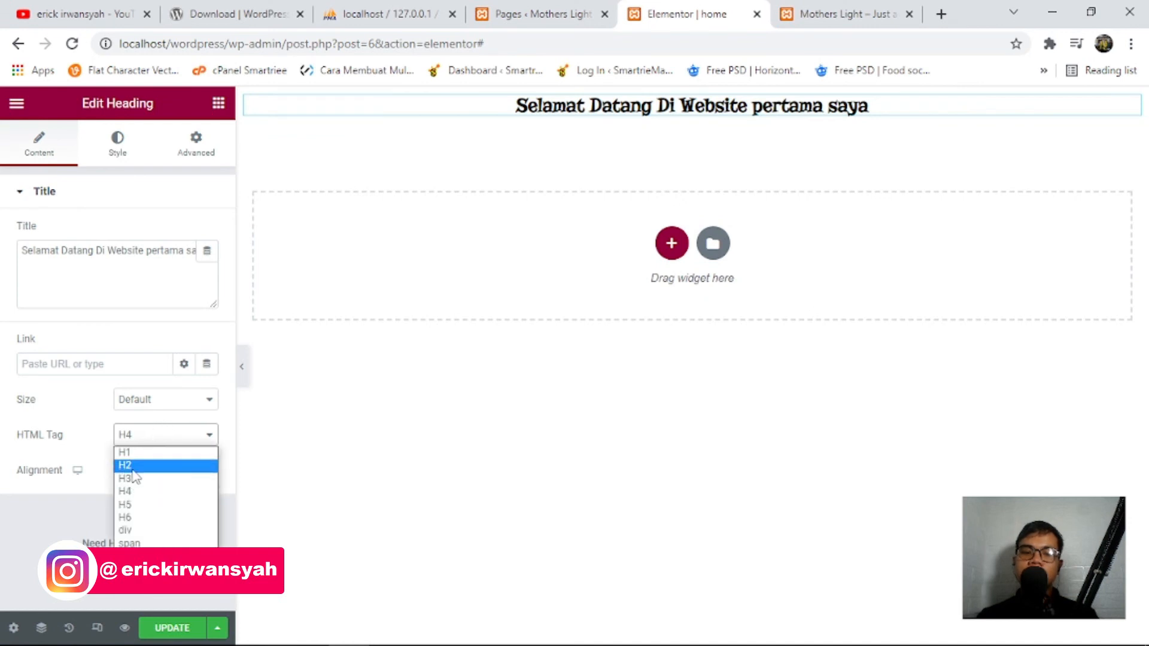
left_click(161, 461)
Set the heading size to 45px and make it an H3.
left_click(115, 149)
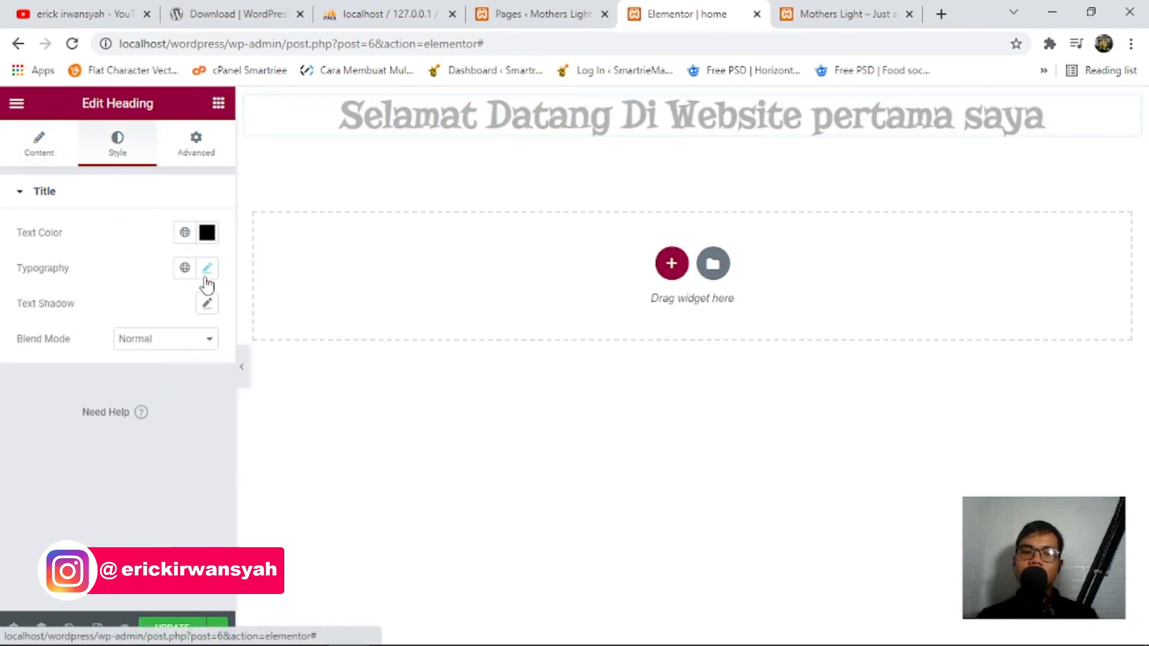
left_click(208, 269)
left_click_drag(27, 410, 62, 420)
left_click(39, 143)
left_click(162, 435)
left_click(149, 479)
left_click(162, 435)
left_click(159, 468)
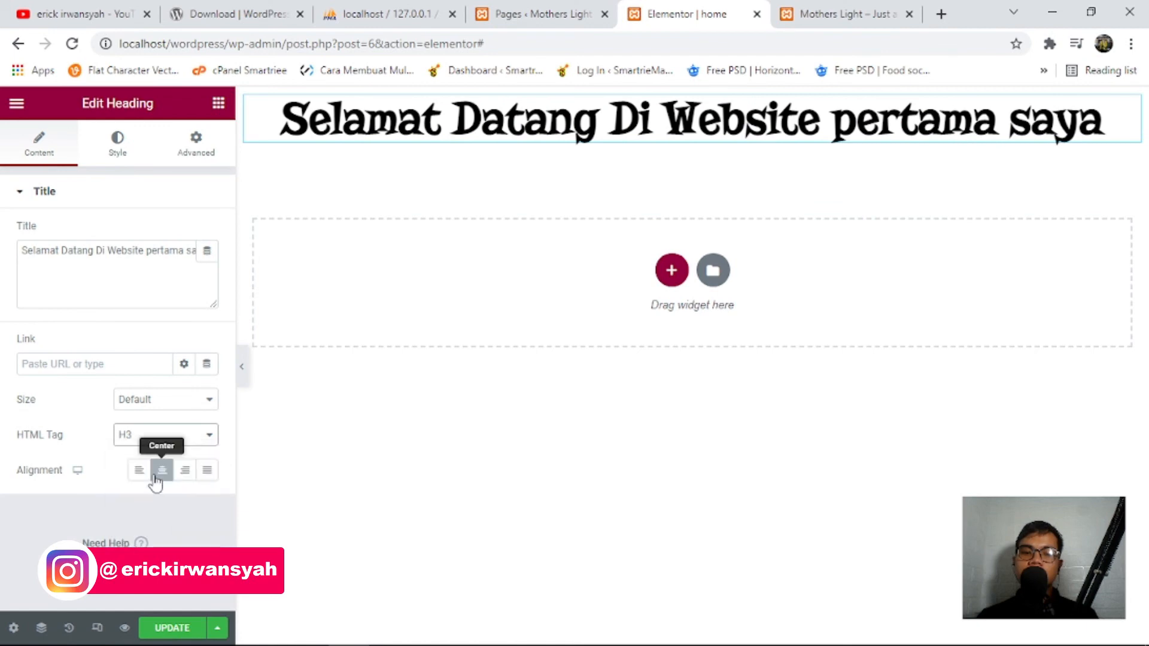
Adjust the heading font size, settling on 51px so it fits one line.
left_click(117, 144)
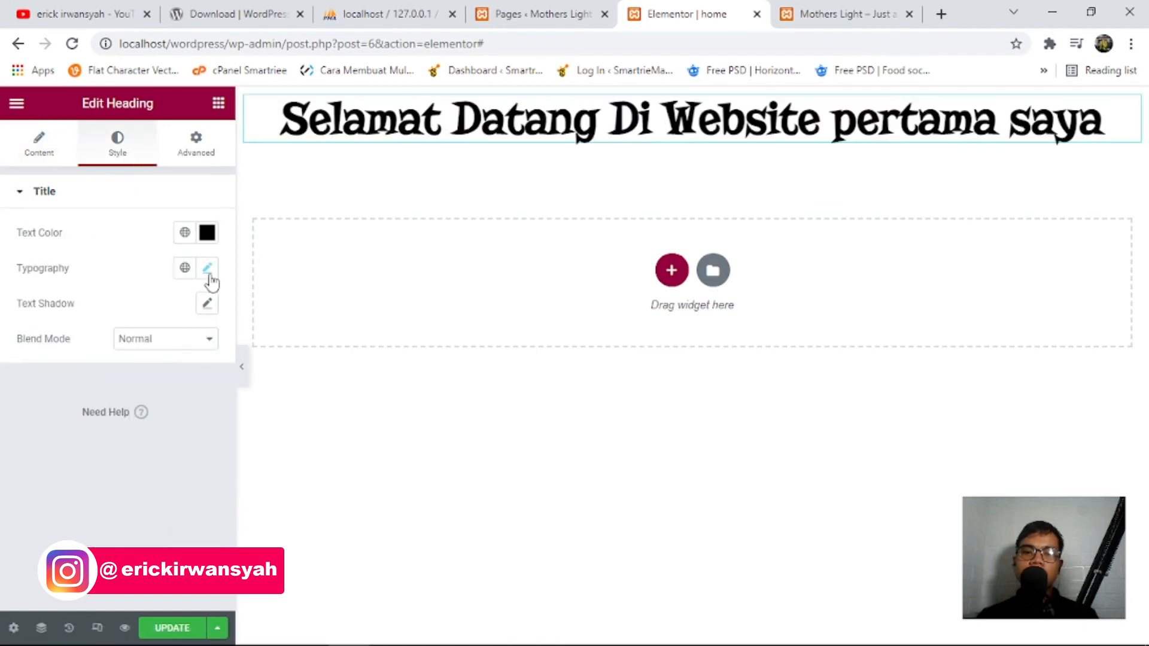
left_click(207, 271)
mouse_move(64, 411)
left_mouse_down()
mouse_move(132, 416)
mouse_move(76, 409)
left_mouse_up()
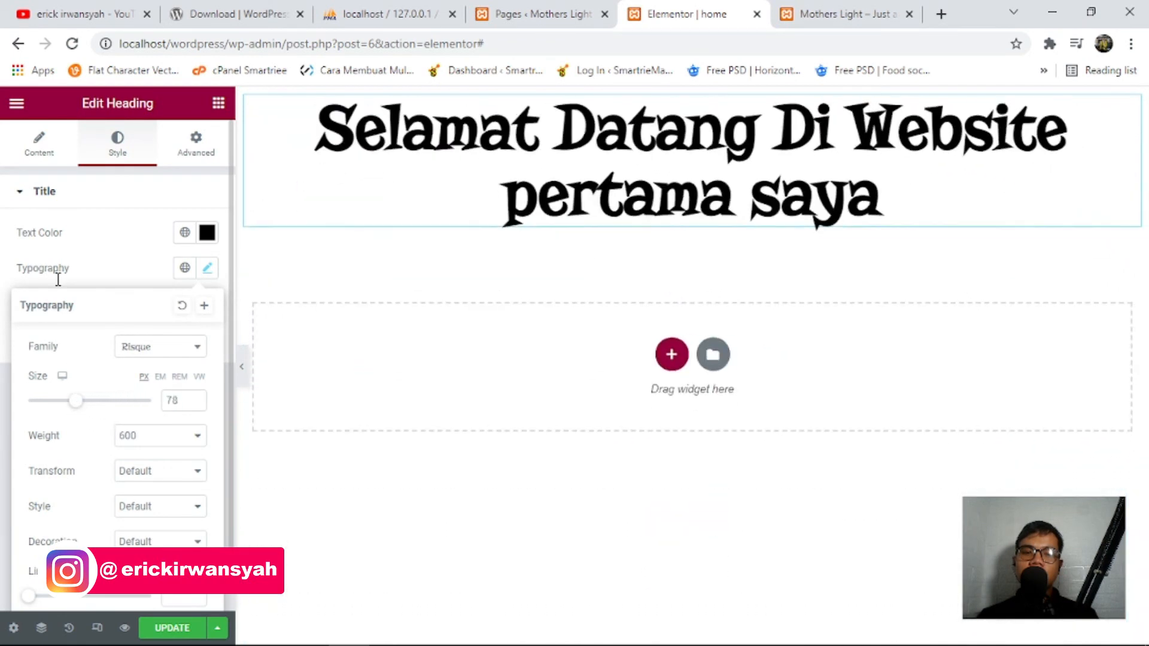
left_click(30, 142)
left_click(179, 437)
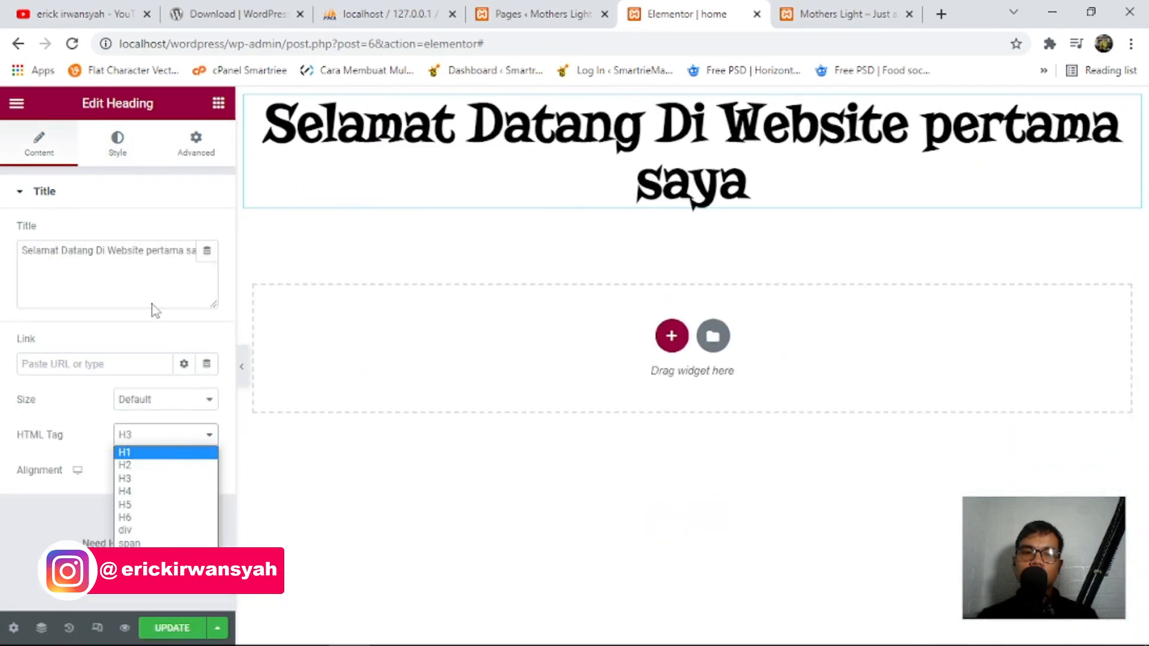
left_click(119, 142)
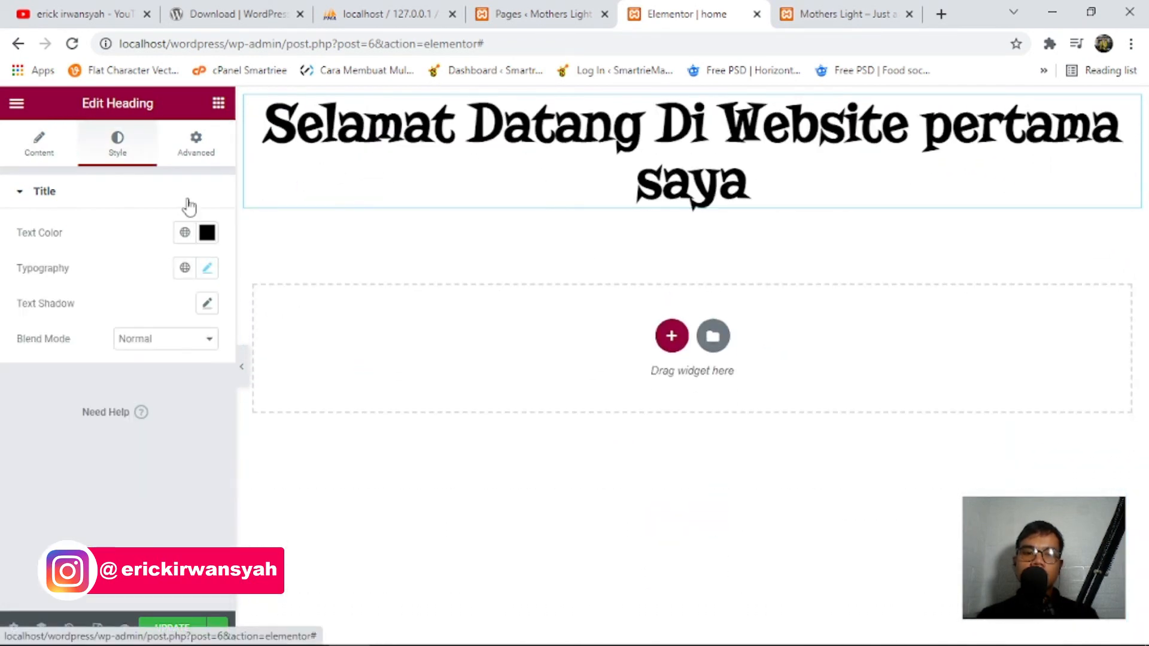
left_click(207, 269)
left_click_drag(68, 405, 57, 405)
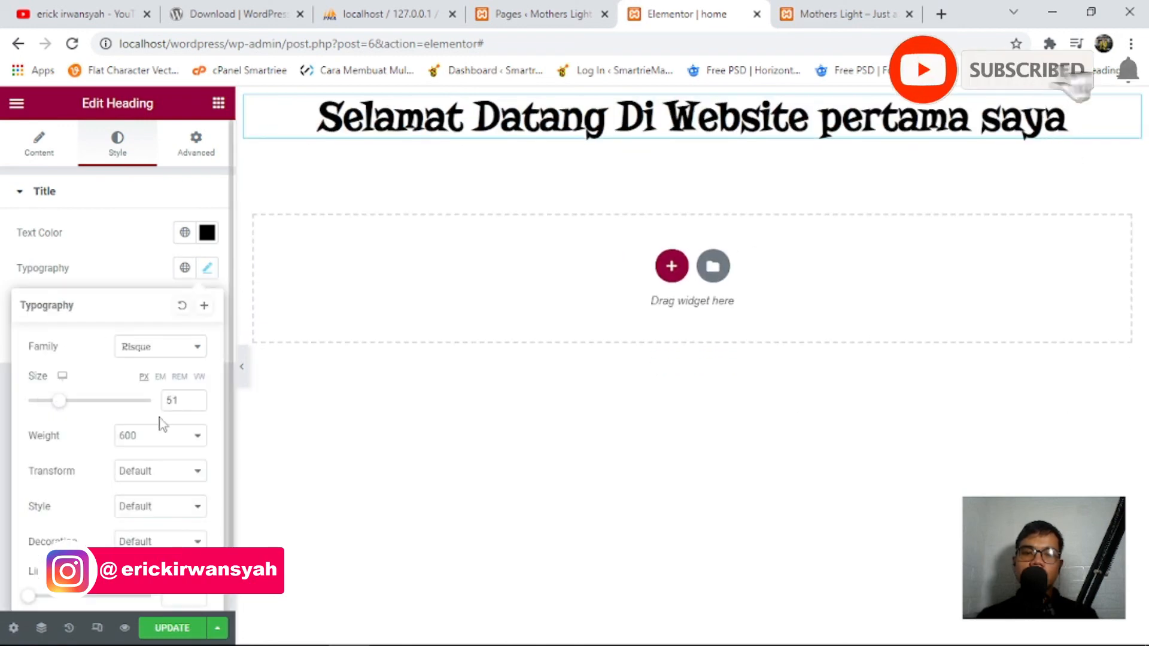
Set the font weight to 400 and the size to 43px on one line.
left_click(128, 443)
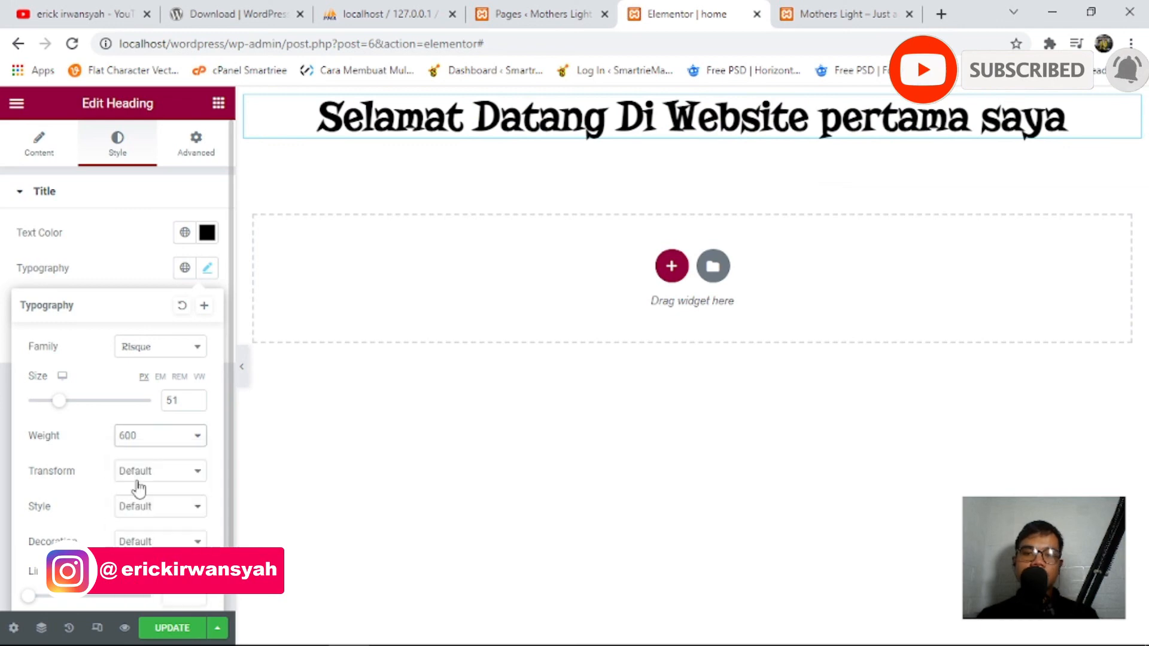
left_click(135, 480)
left_click(168, 446)
left_click(159, 454)
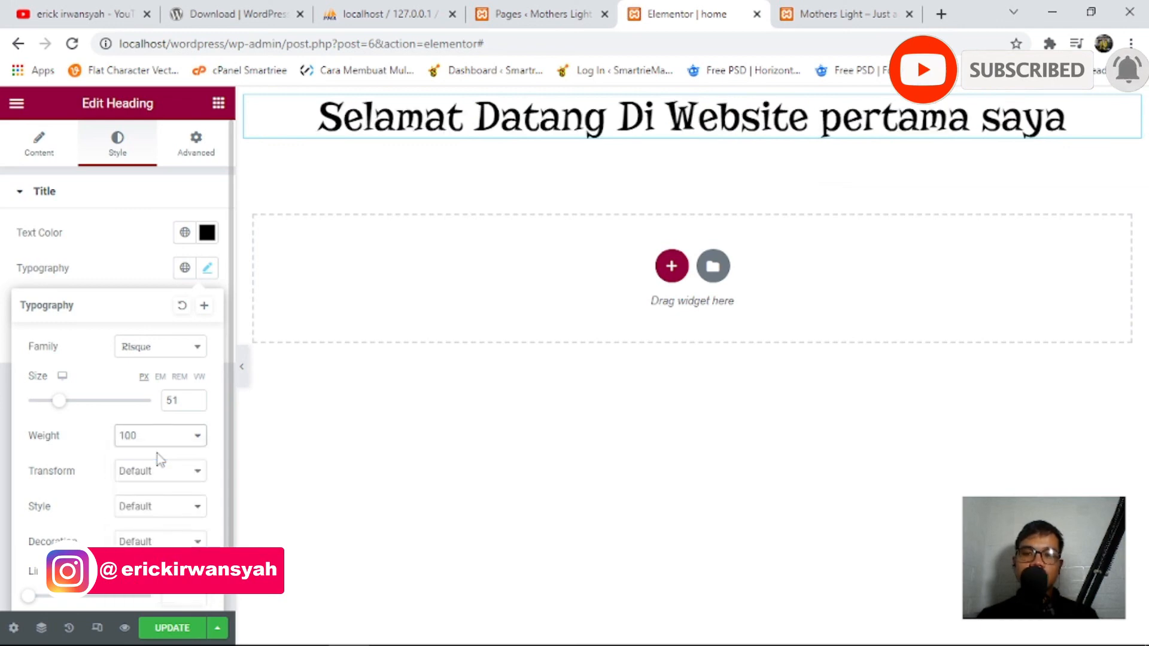
left_click(174, 436)
left_click(143, 493)
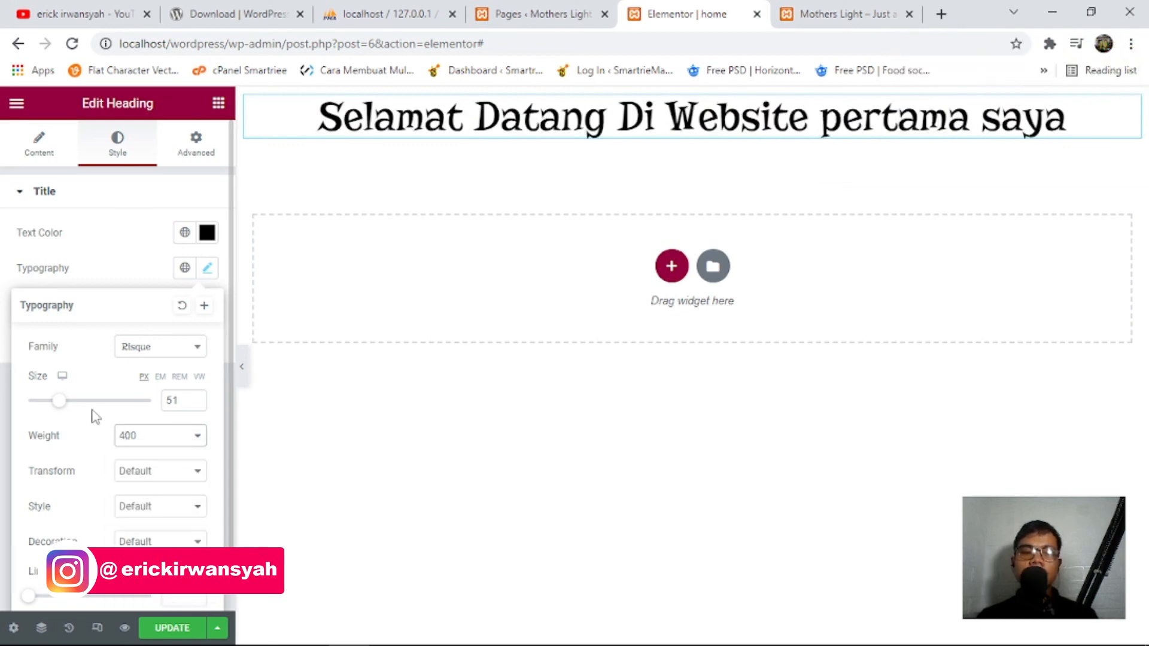
left_click(67, 401)
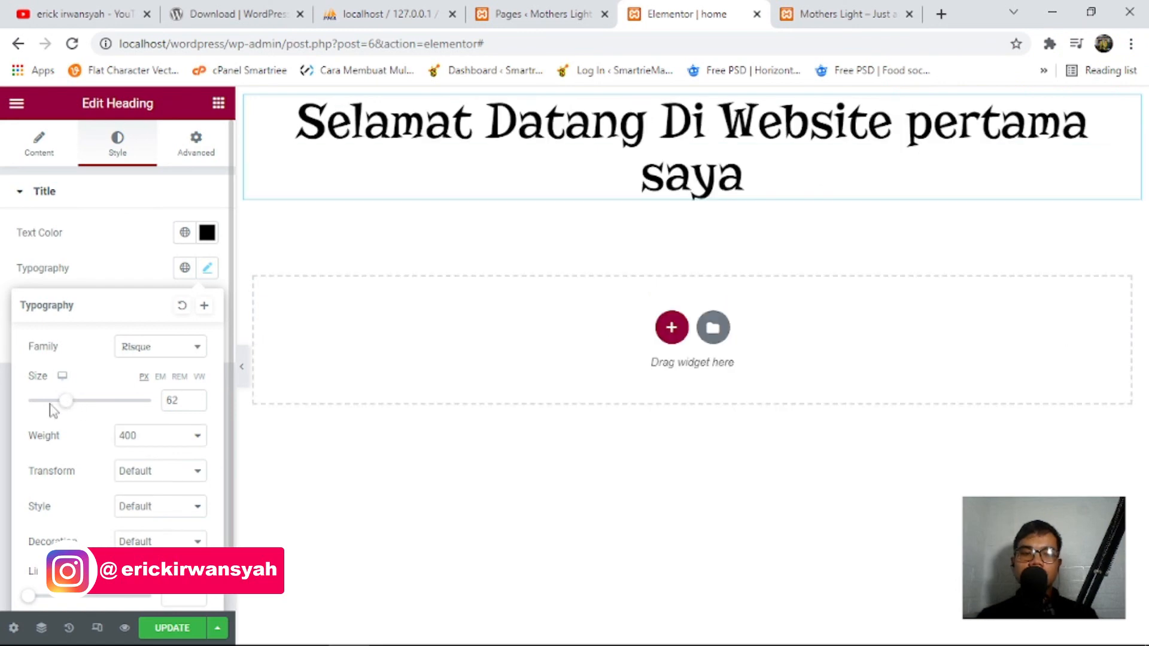
mouse_move(70, 405)
left_mouse_down()
mouse_move(49, 402)
mouse_move(55, 409)
left_mouse_up()
left_click(60, 203)
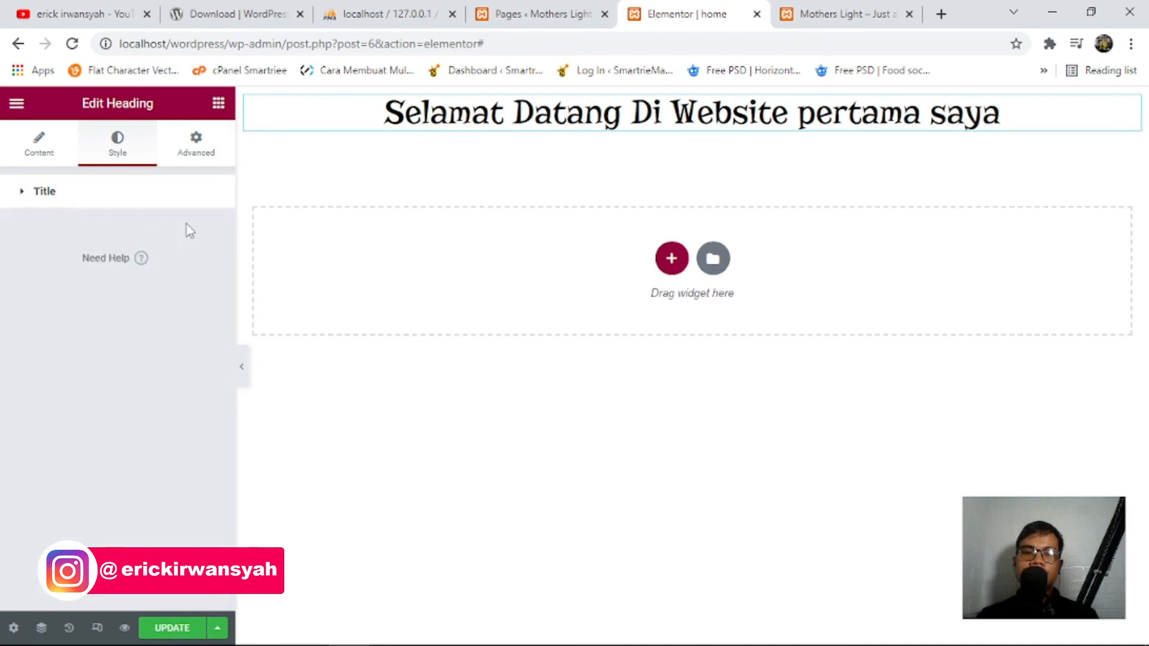
left_click(193, 162)
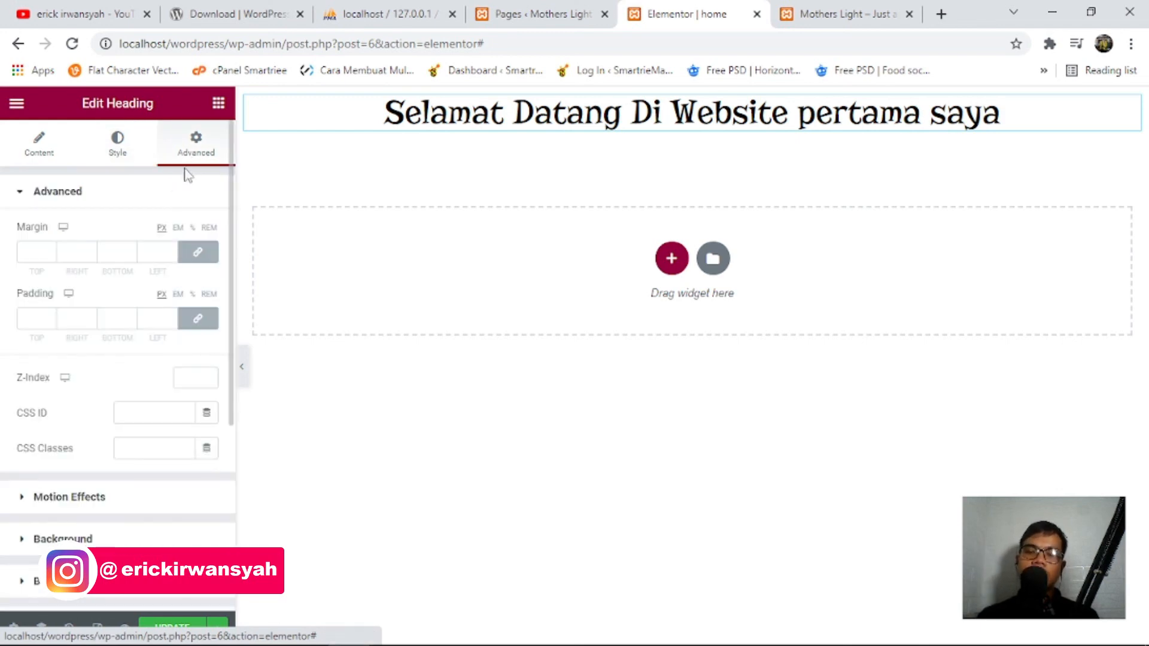
Try a heading margin of 1, then set it back to 0 on all sides.
scroll(154, 497, "down", 3)
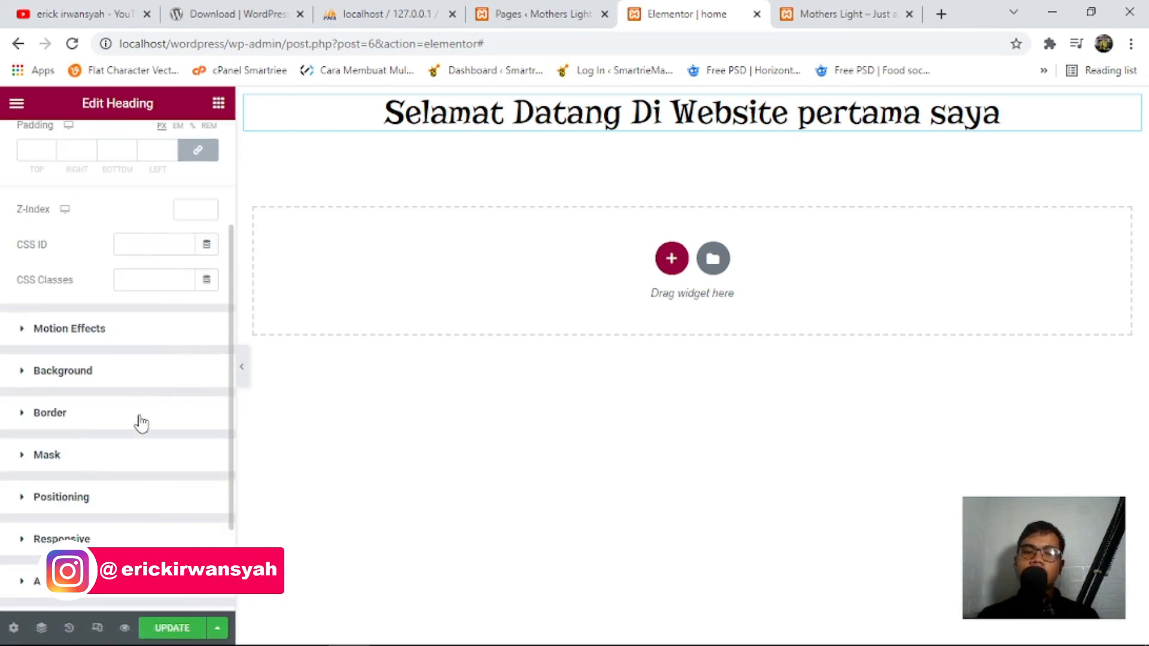
scroll(138, 413, "up", 3)
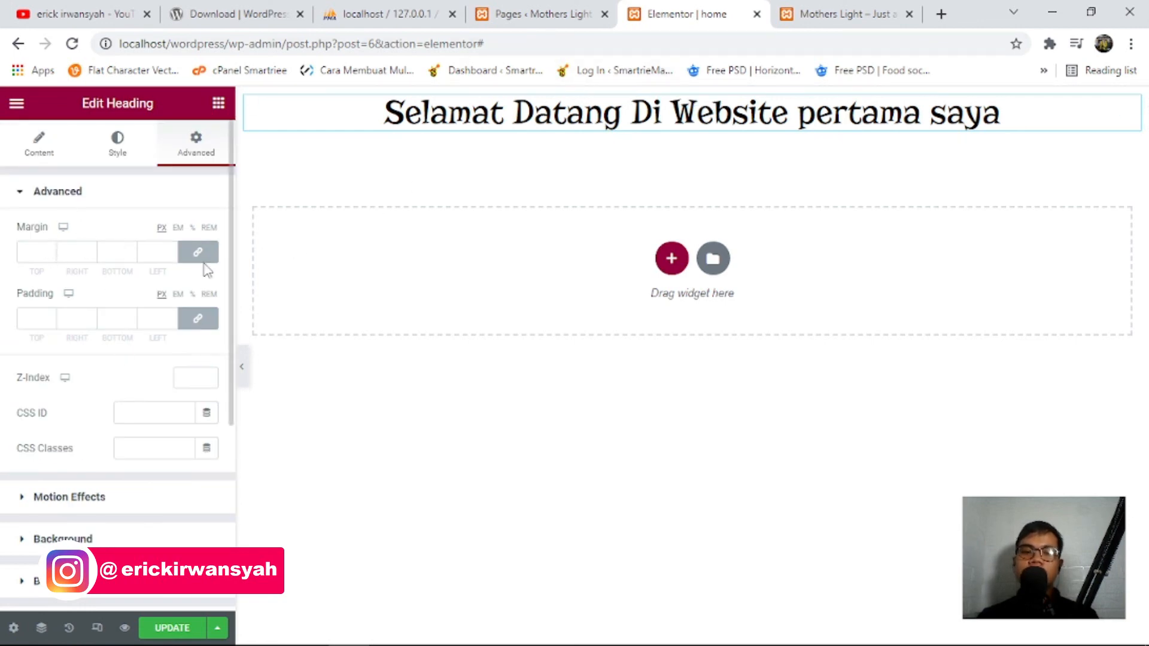
left_click(51, 250)
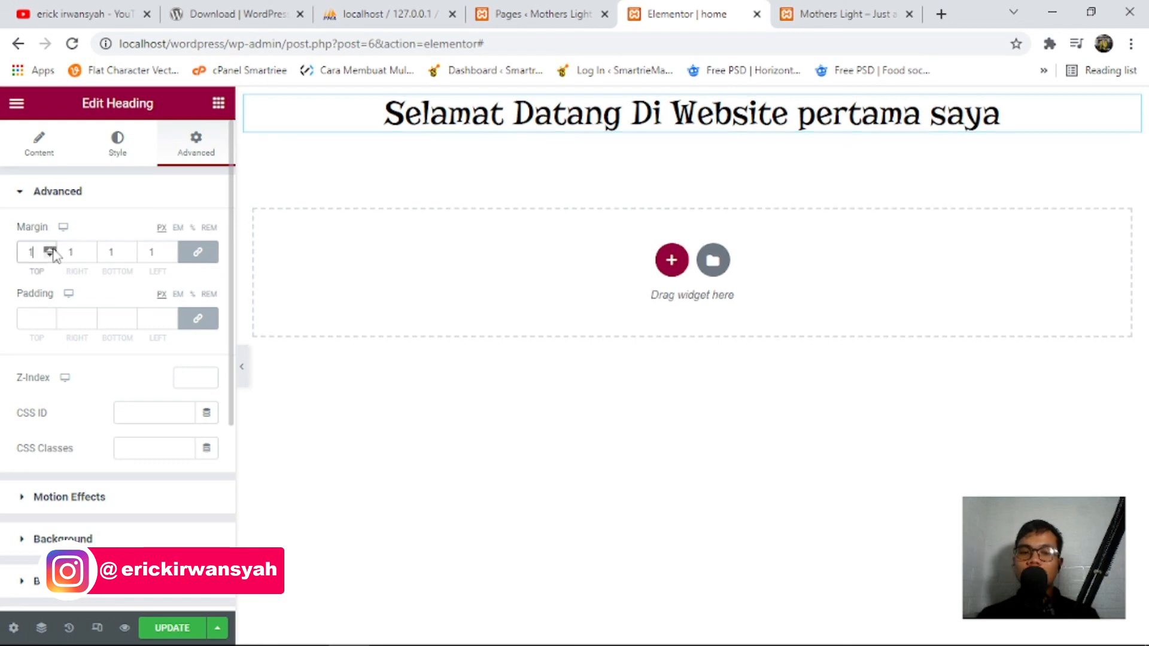
left_click(50, 255)
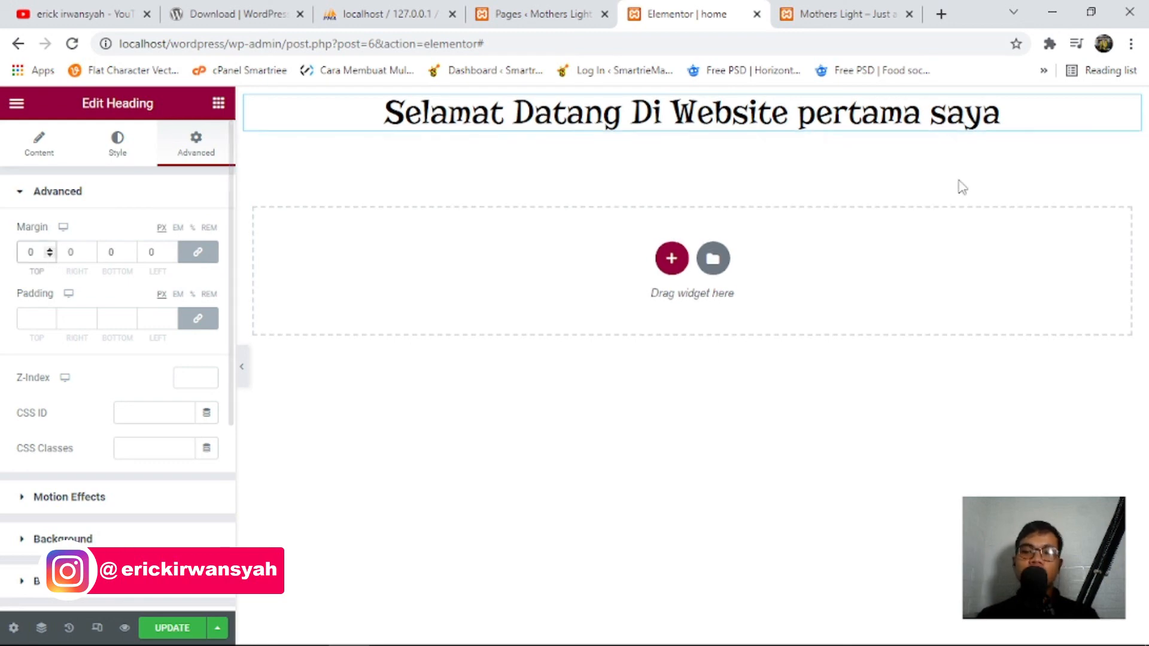
Return the padding to 0 after trying 1 and 8, re-enter margin 0, and update the page.
left_click(50, 317)
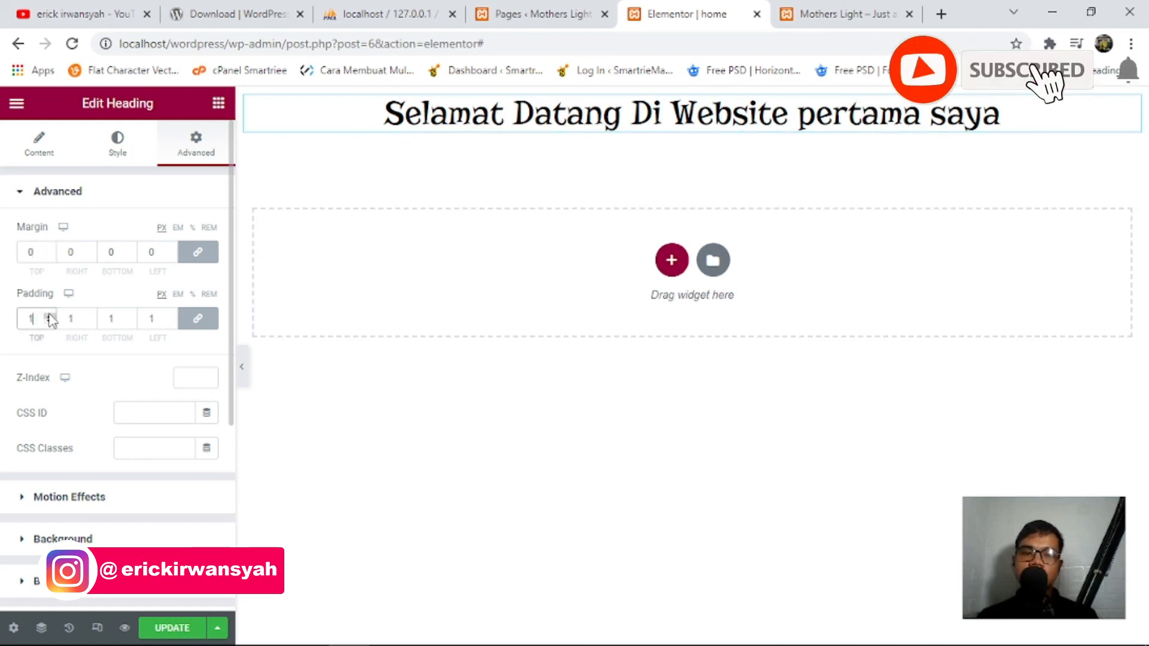
left_click(50, 315)
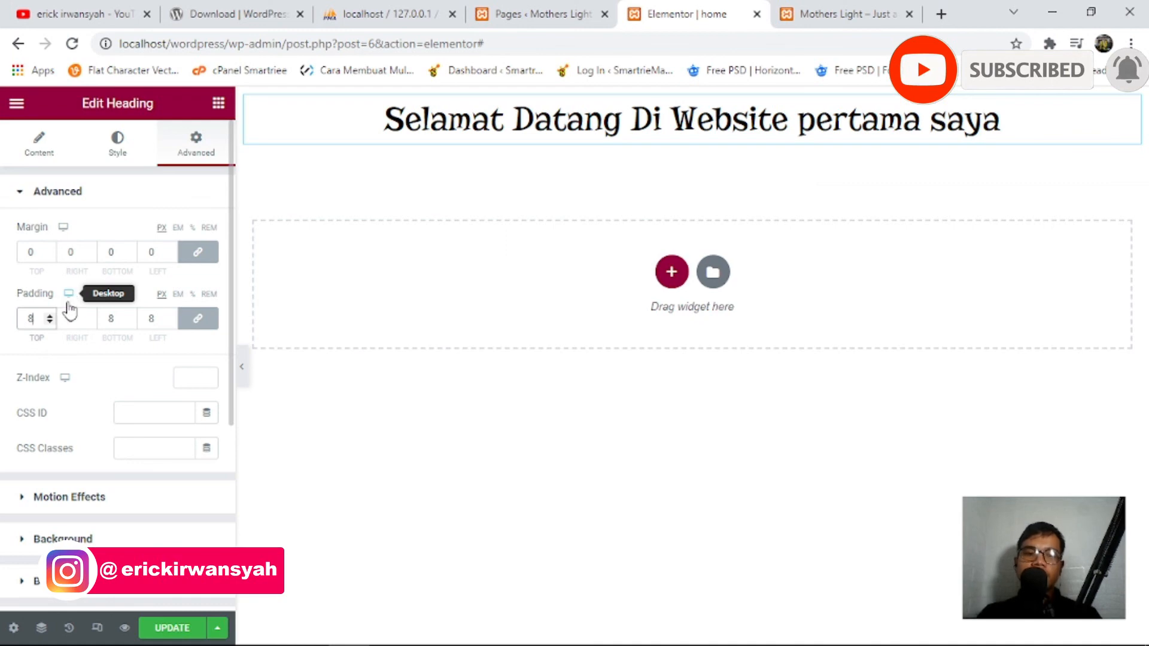
left_click(50, 322)
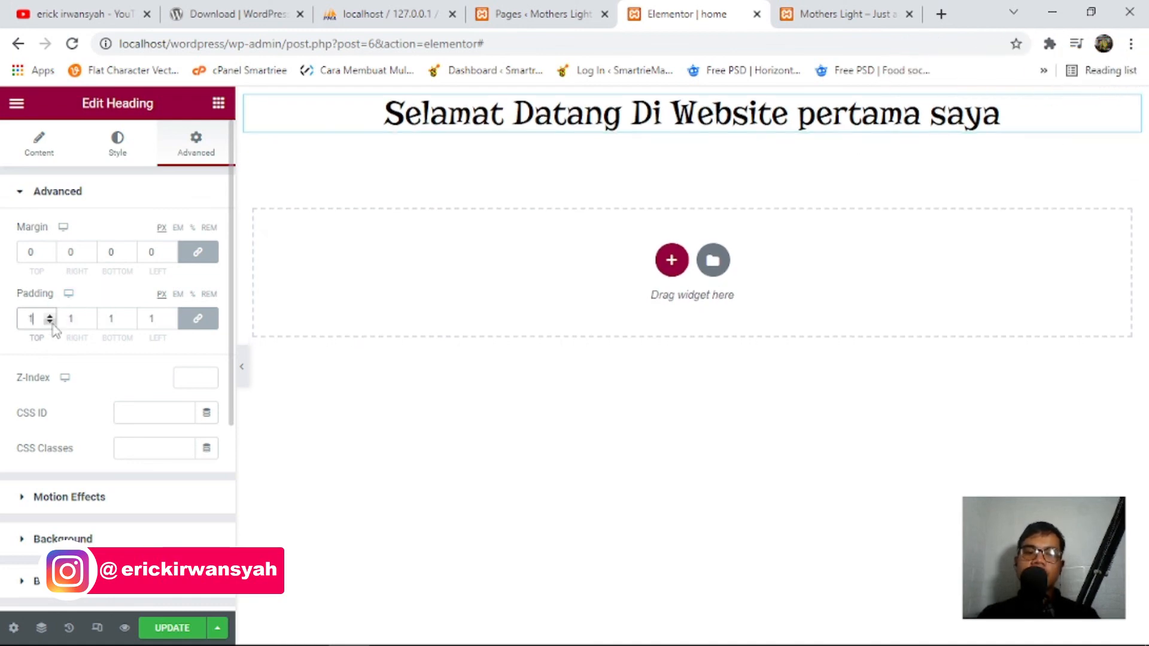
left_click(49, 249)
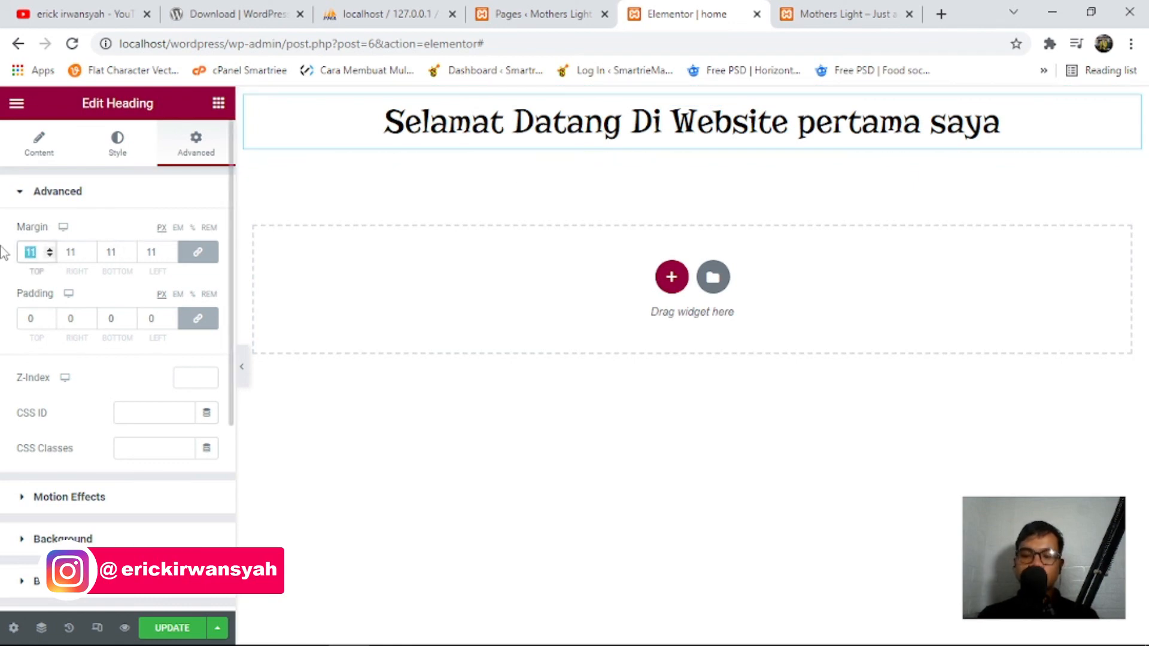
type("0")
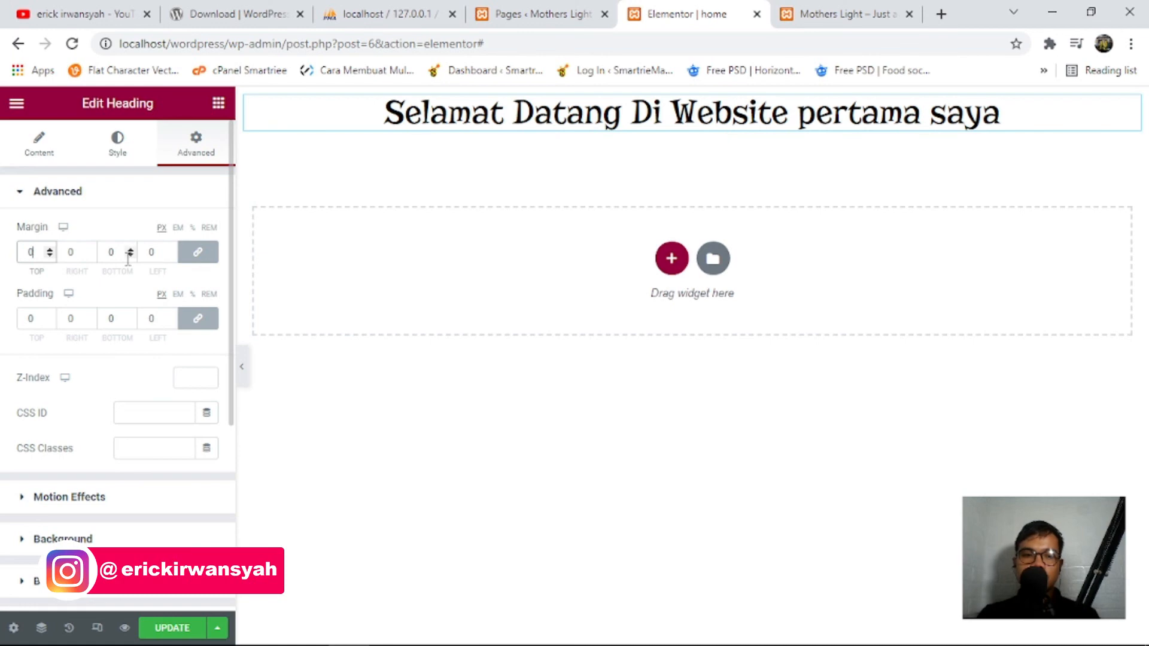
left_click(172, 628)
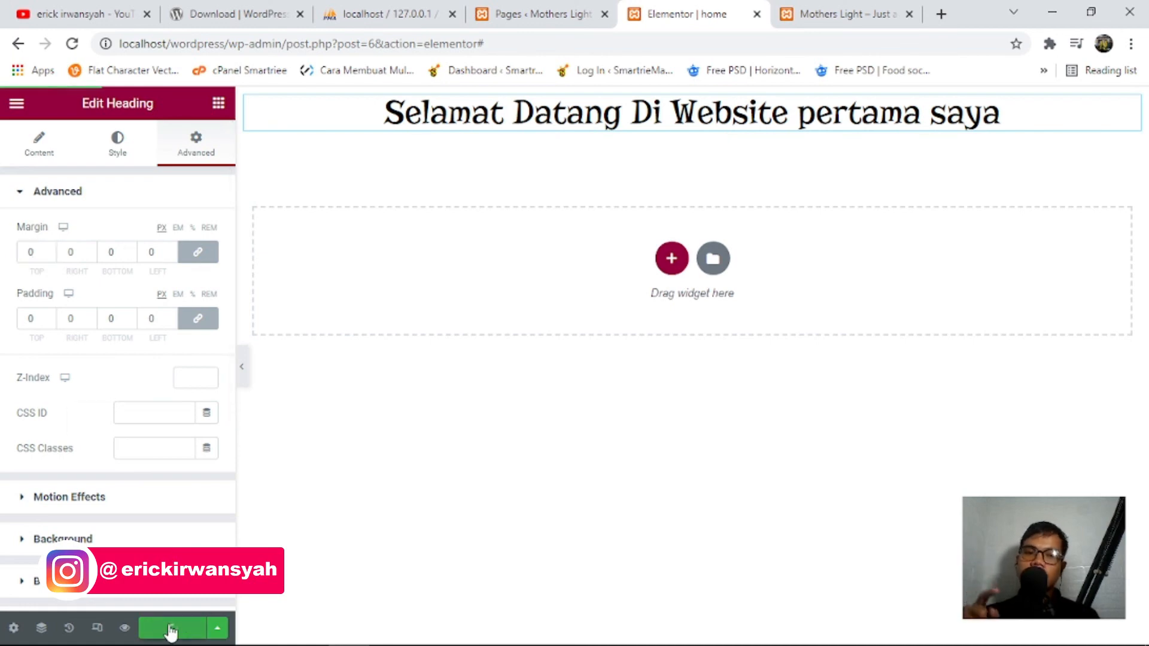